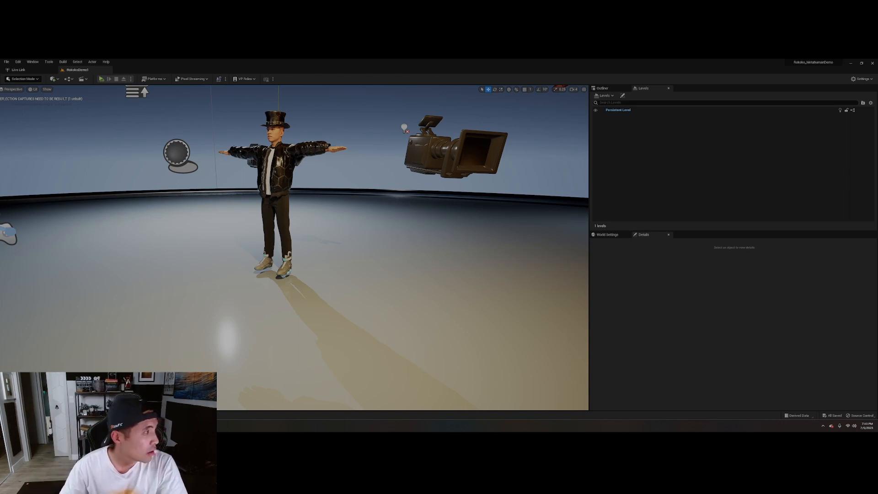
# Step: In the browser, search Sketchfab for "storm trooper" and open the [UE4/5] Storm Trooper (Rigged + Game Ready) model page
pyautogui.moveTo(284, 427)
pyautogui.mouseDown()
pyautogui.moveTo(400, 139)
pyautogui.moveTo(303, 96)
pyautogui.mouseUp()
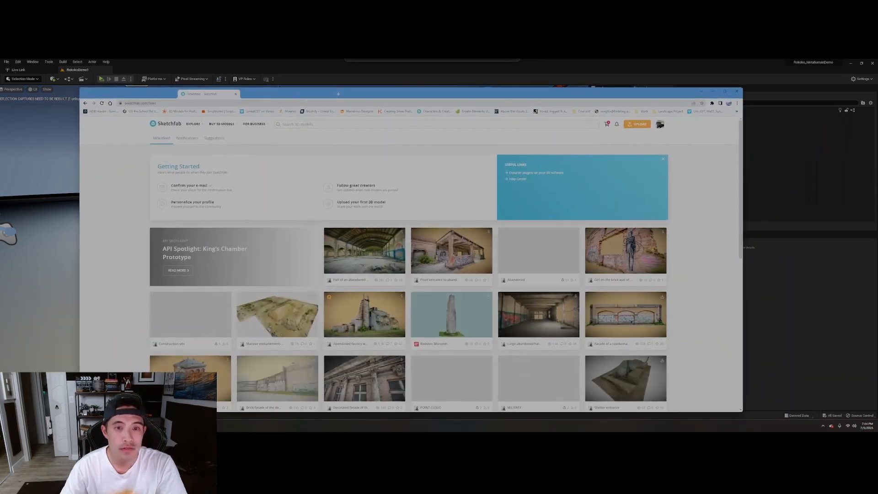
pyautogui.click(298, 125)
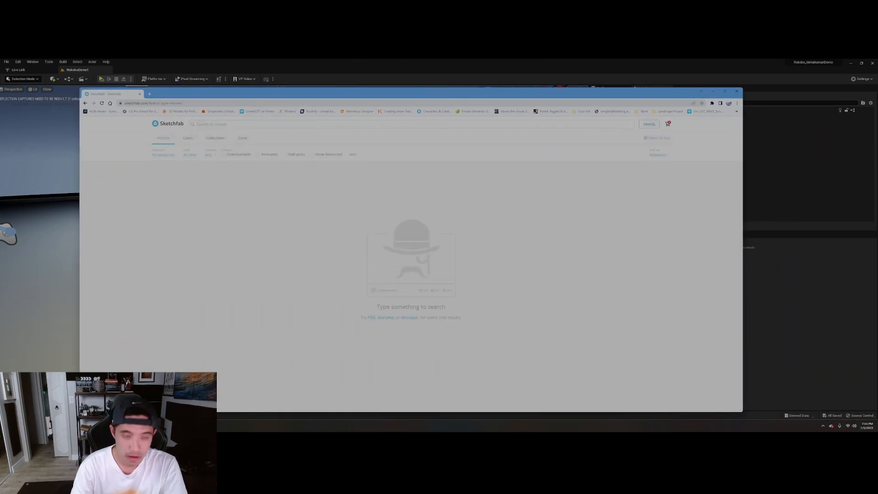
pyautogui.write('storm trooper')
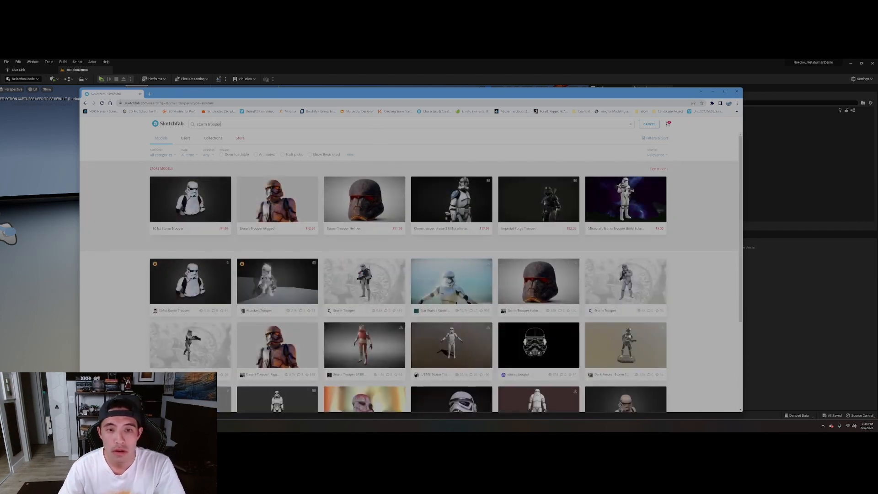
pyautogui.click(455, 272)
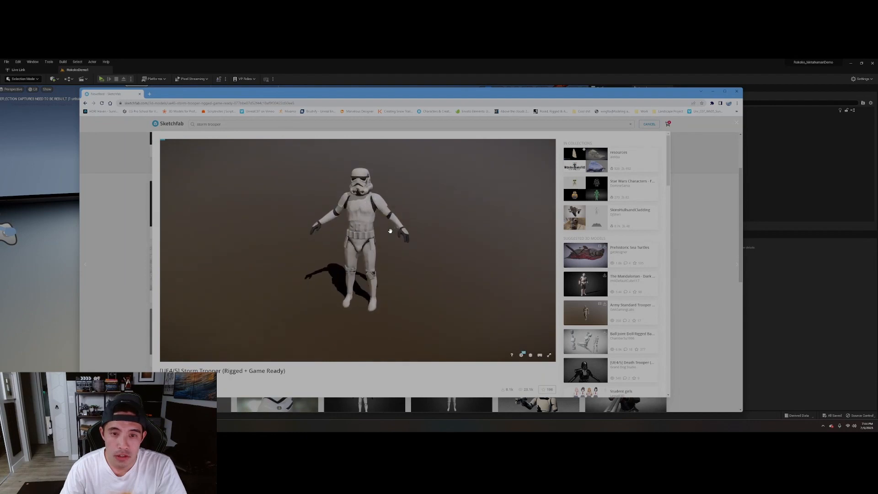
# Step: Examine the Storm Trooper model in the 3D viewer and read its title, description and license details on the page
pyautogui.moveTo(224, 371); pyautogui.dragTo(281, 371)
pyautogui.click(305, 283)
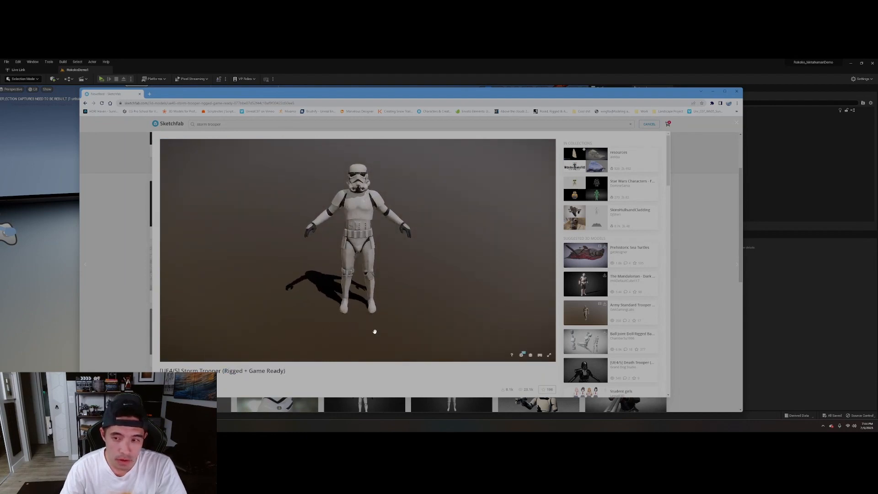
pyautogui.scroll(-3, 304, 376)
pyautogui.scroll(3, 304, 377)
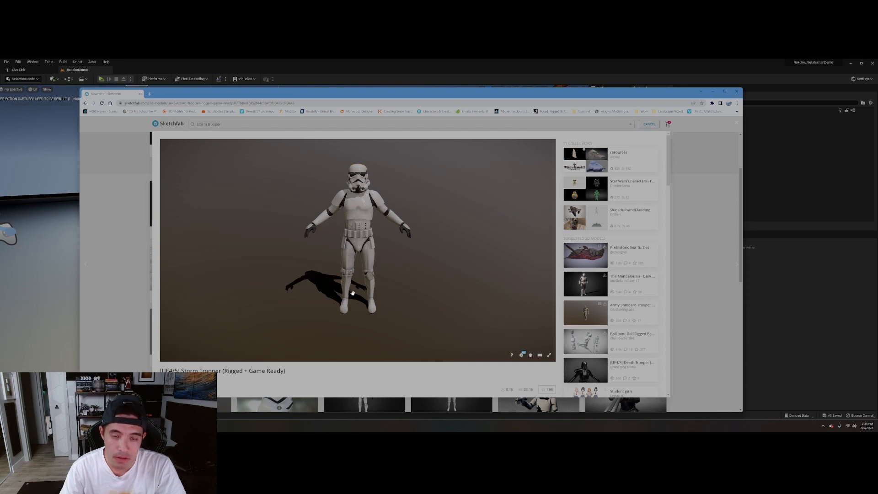
pyautogui.moveTo(377, 236)
pyautogui.mouseDown()
pyautogui.moveTo(262, 231)
pyautogui.moveTo(359, 235)
pyautogui.mouseUp()
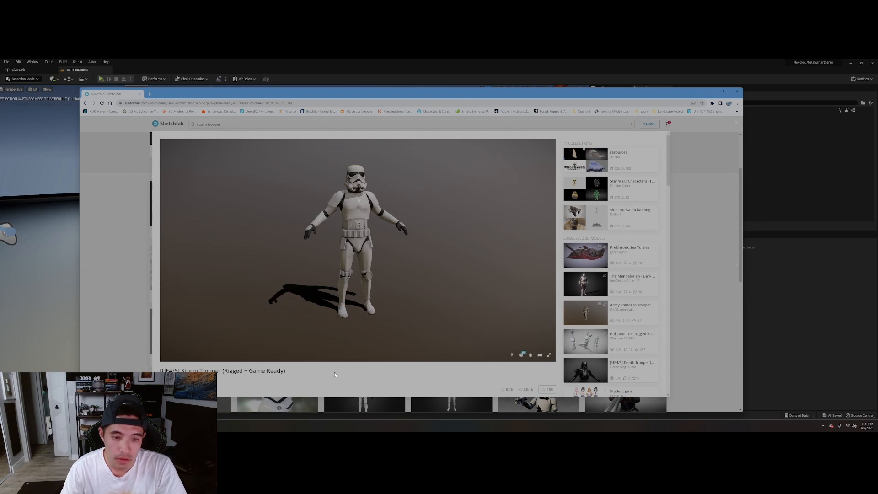
pyautogui.scroll(-1, 310, 366)
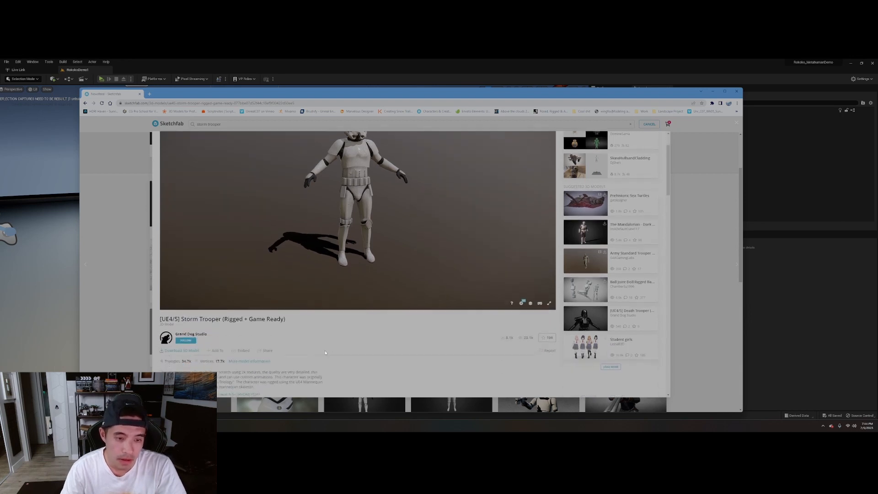
pyautogui.scroll(-2, 325, 352)
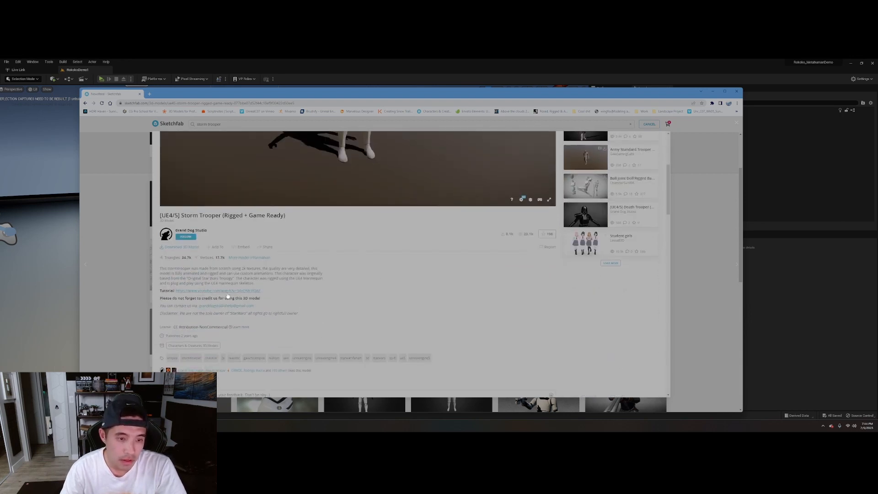
pyautogui.scroll(1, 194, 301)
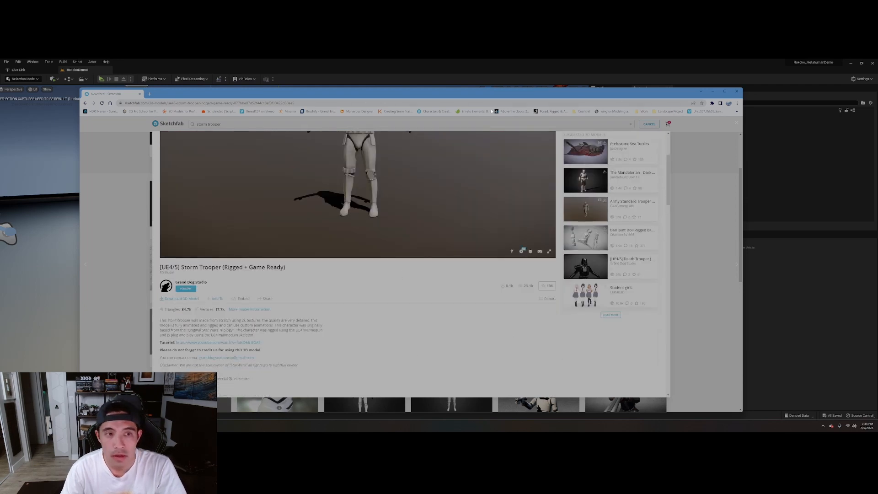
# Step: Close the Sketchfab page, return to Unreal Editor and show the Characters content folder with the Static Mesh filter turned off
pyautogui.click(140, 93)
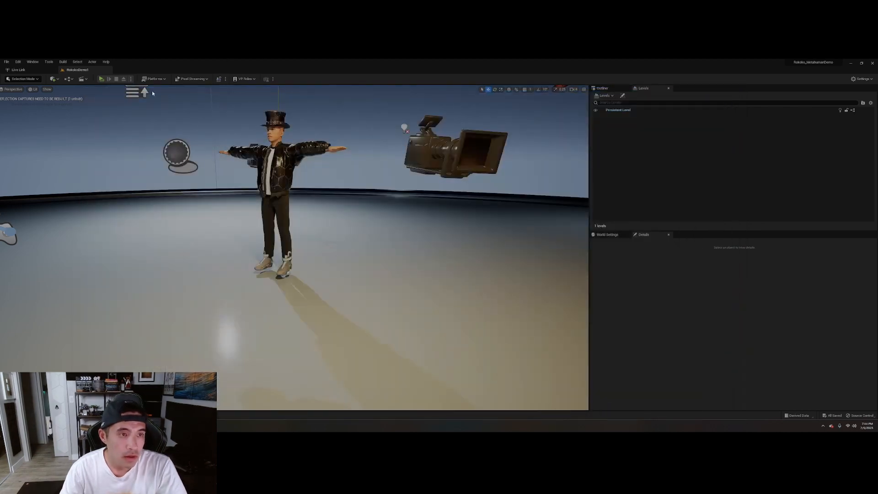
pyautogui.hotkey('ctrl', 'space')
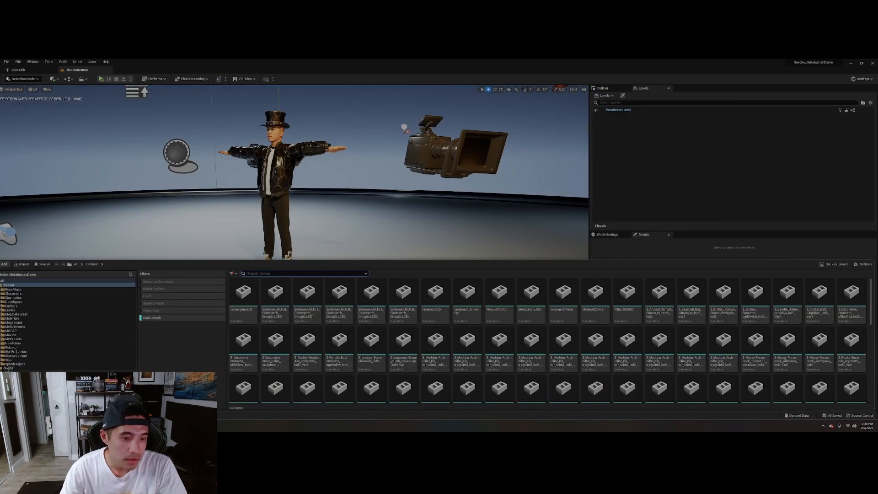
pyautogui.click(11, 294)
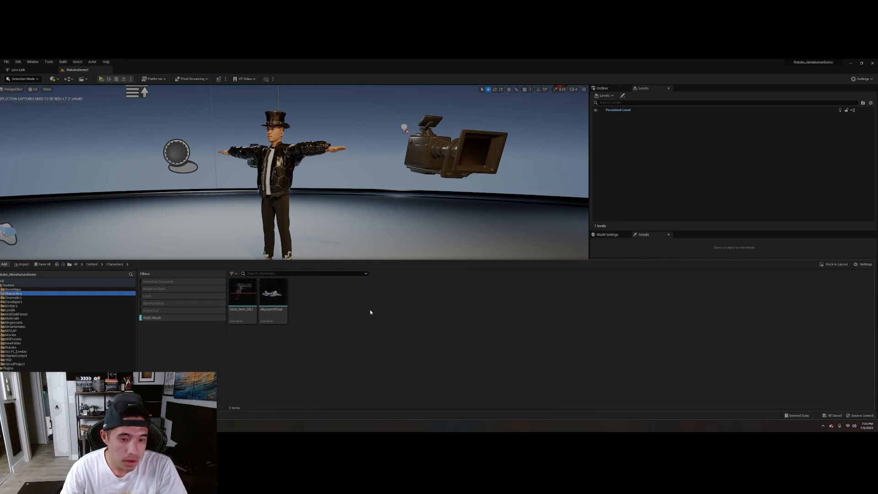
pyautogui.click(168, 318)
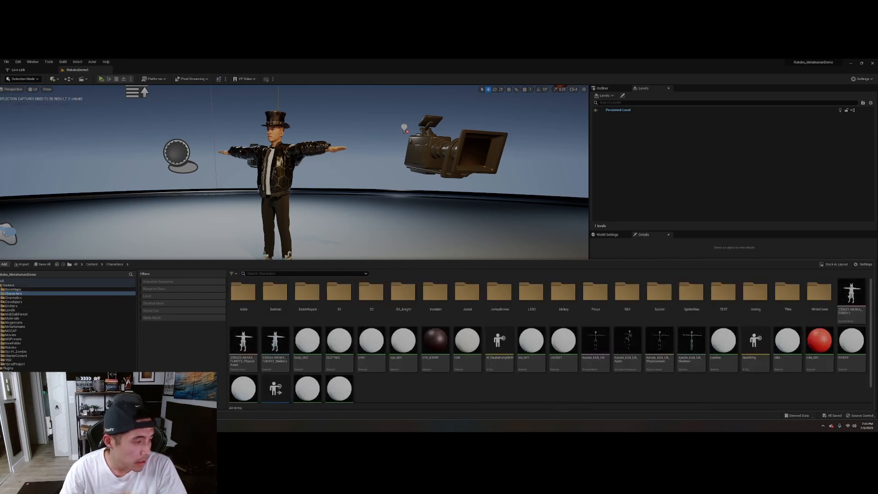
# Step: Create a new folder named StormTrooper inside the Characters folder and open it
pyautogui.scroll(-1, 437, 388)
pyautogui.rightClick(389, 375)
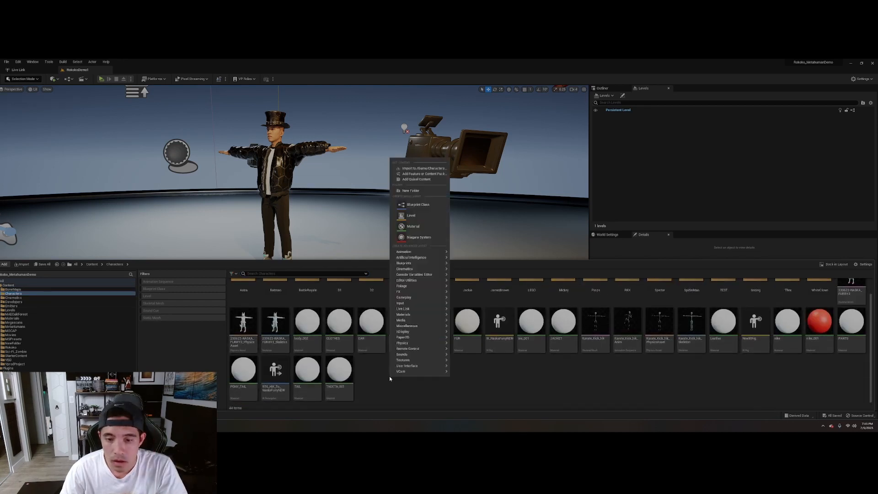
pyautogui.click(410, 190)
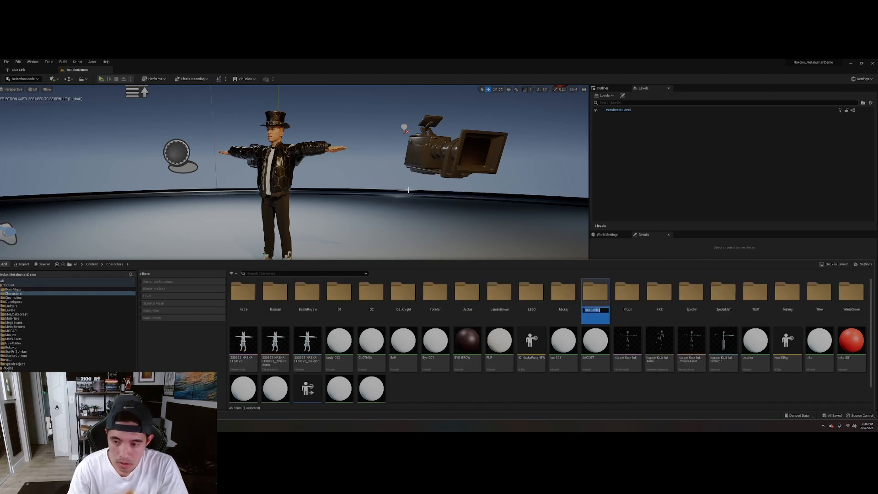
pyautogui.write('B')
pyautogui.write('tormTroop')
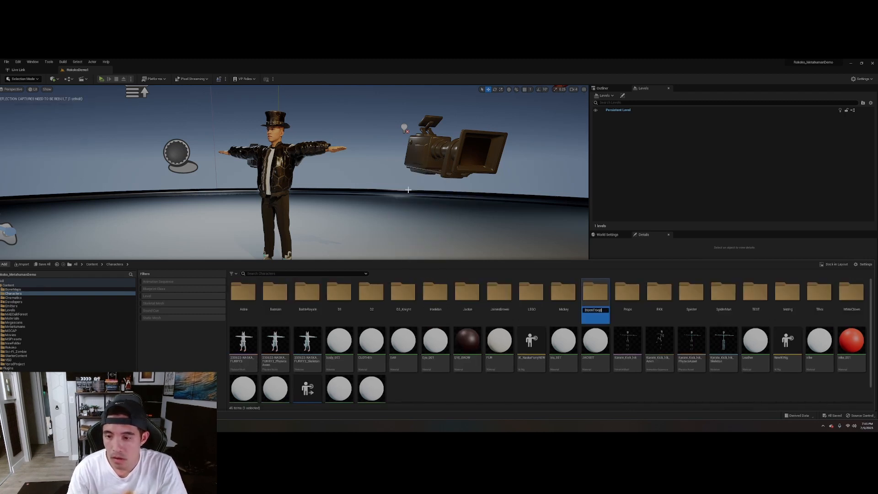
pyautogui.write('er')
pyautogui.press('Return')
pyautogui.doubleClick(716, 301)
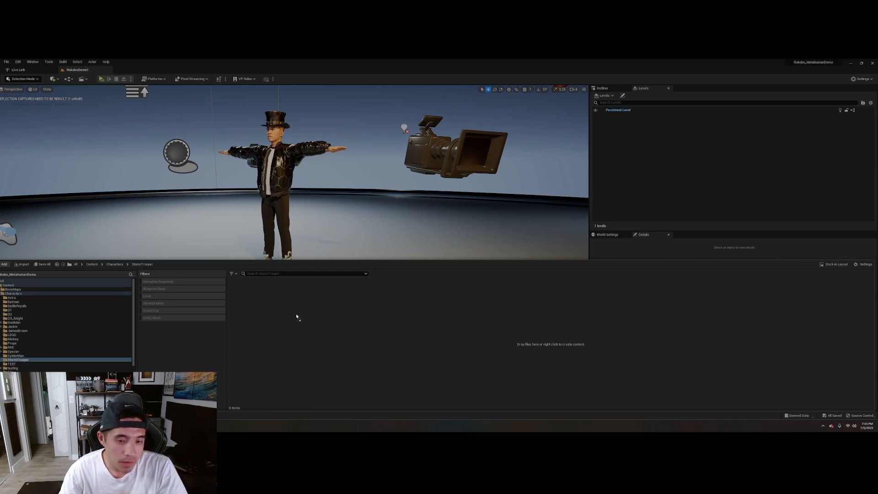
# Step: Import the StormTrooper FBX as a skeletal mesh into the StormTrooper folder with Import Animations turned off, and dismiss the message log
pyautogui.moveTo(296, 316); pyautogui.dragTo(296, 316)
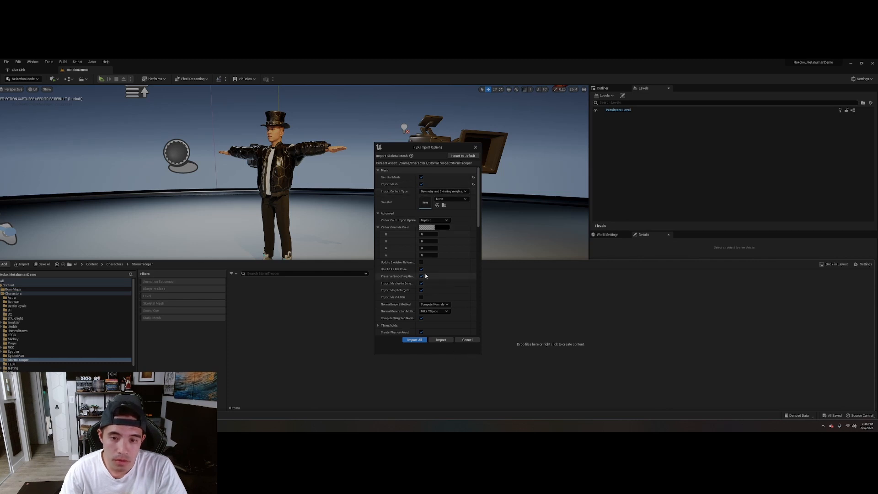
pyautogui.moveTo(419, 273); pyautogui.dragTo(433, 274)
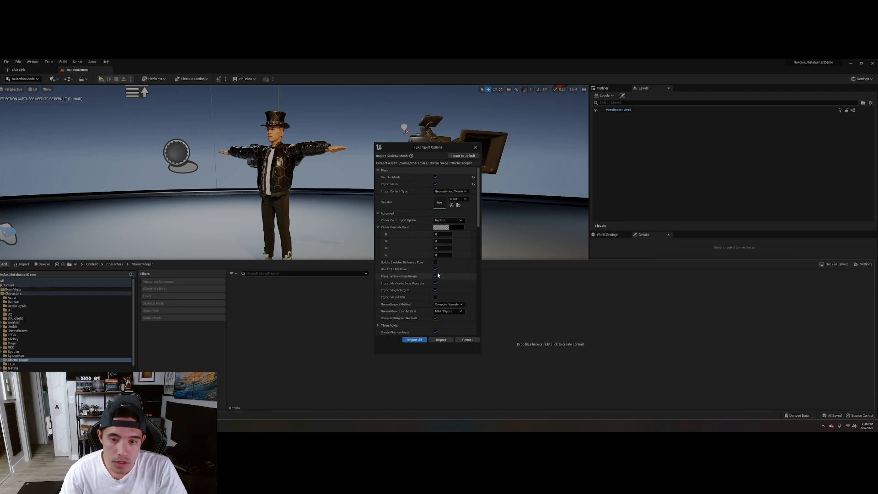
pyautogui.scroll(-5, 457, 318)
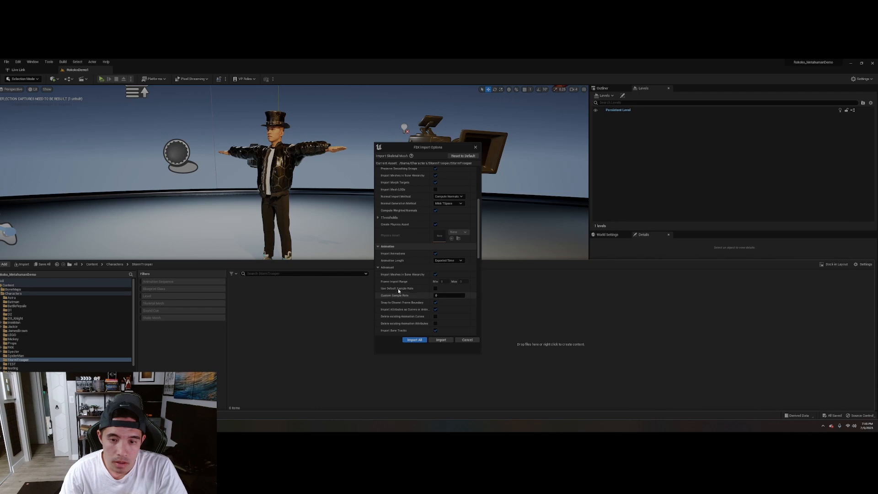
pyautogui.click(435, 253)
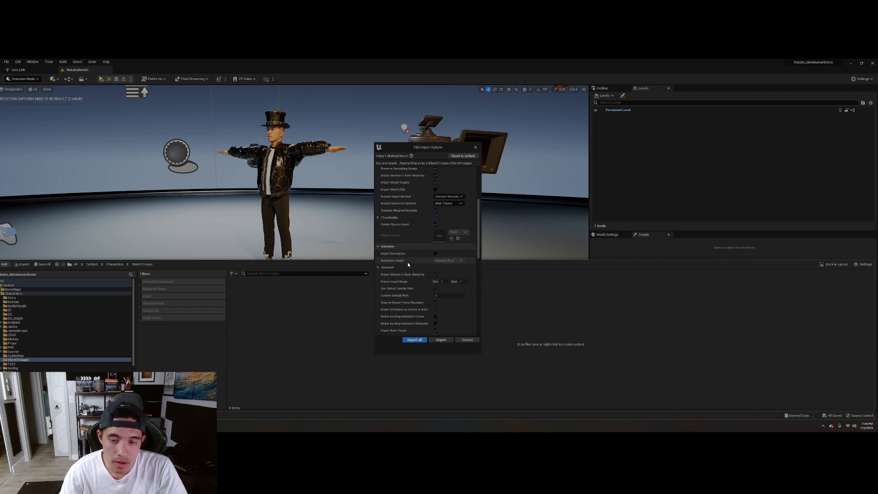
pyautogui.scroll(-2, 429, 258)
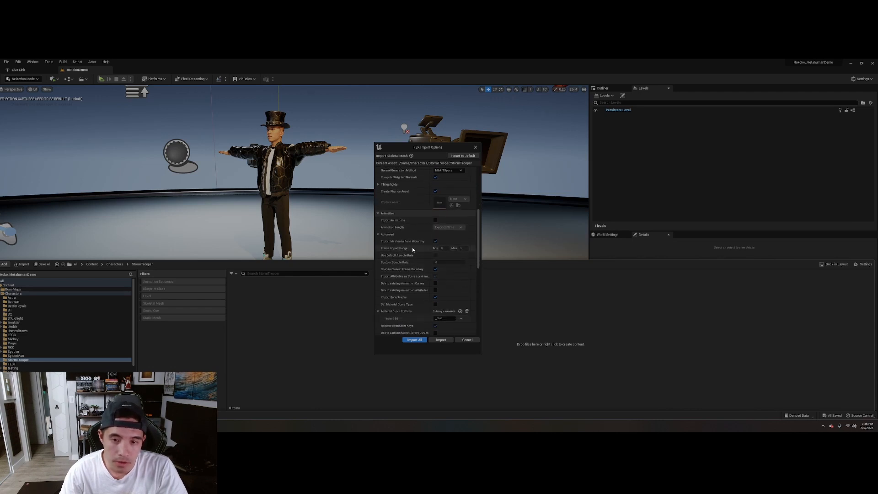
pyautogui.scroll(-5, 439, 284)
pyautogui.scroll(-7, 446, 300)
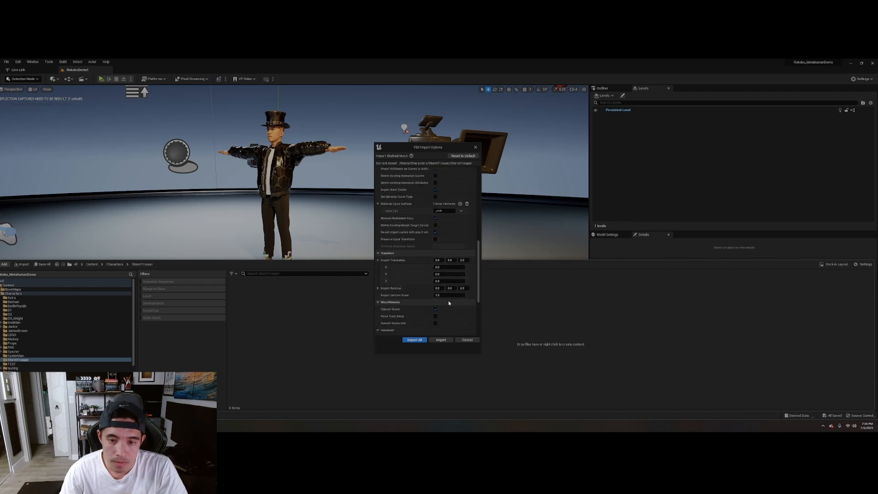
pyautogui.scroll(-1, 453, 305)
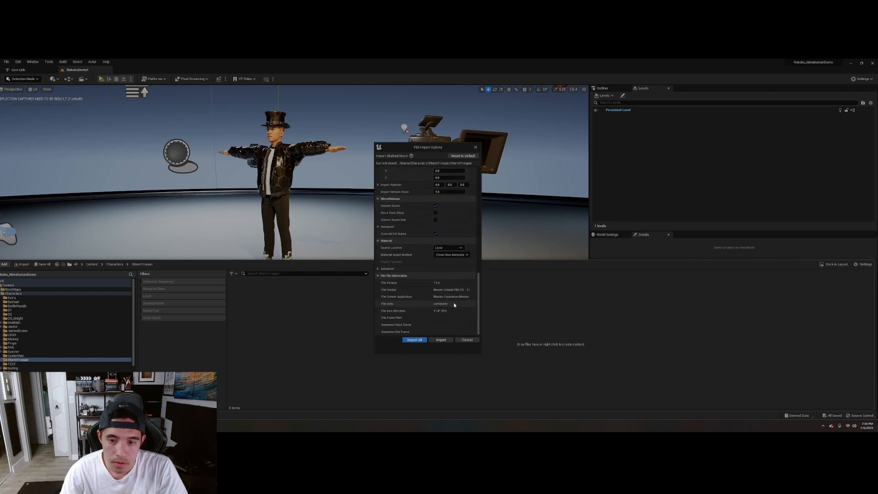
pyautogui.click(421, 340)
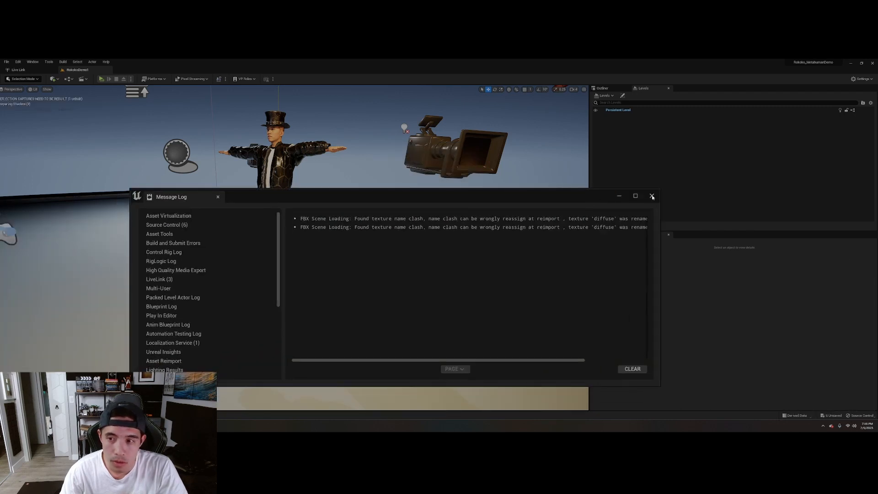
pyautogui.click(653, 196)
# Step: Check the imported Helmet, Hands and Body materials in the StormTrooper folder and save all unsaved assets
pyautogui.moveTo(0, 236); pyautogui.dragTo(505, 187)
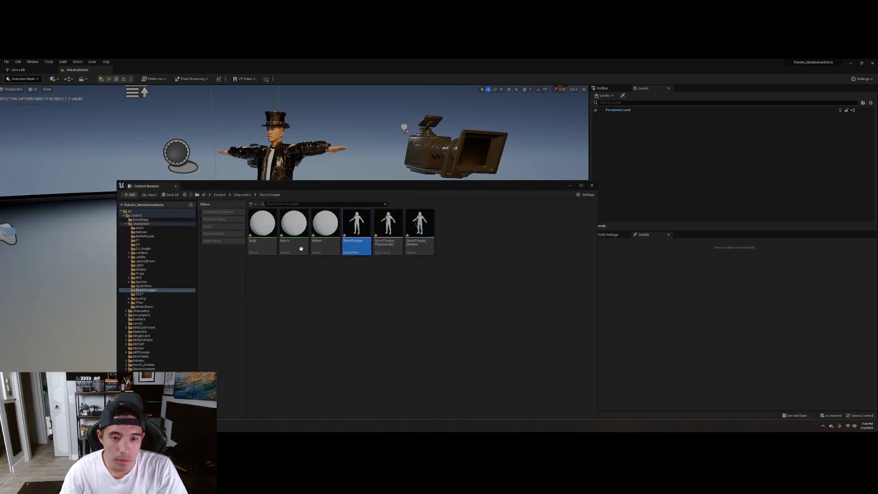
pyautogui.click(323, 227)
pyautogui.click(294, 224)
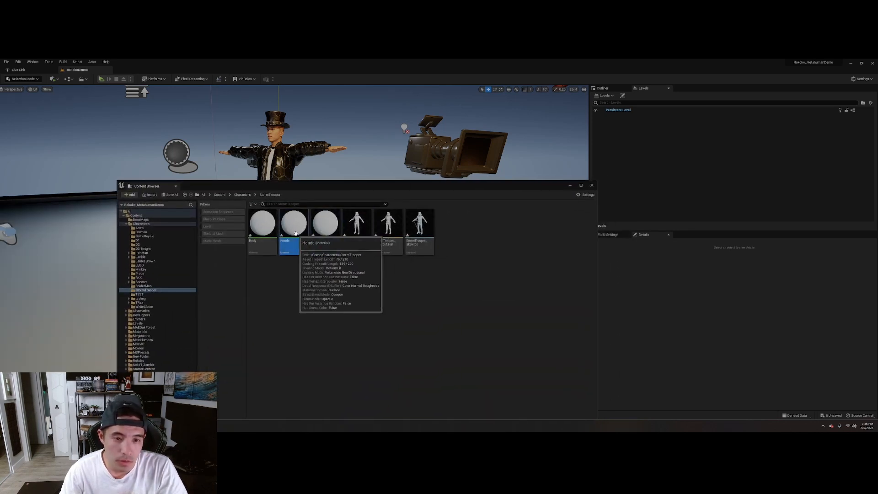
pyautogui.click(262, 224)
pyautogui.click(325, 230)
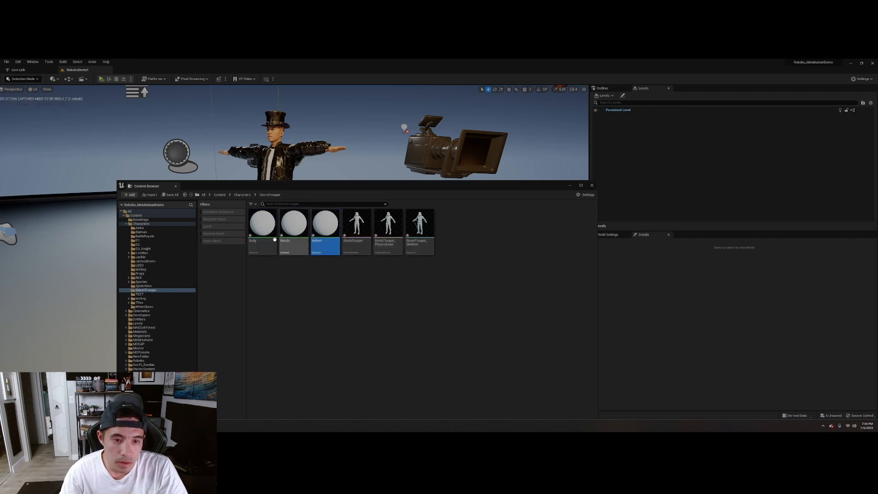
pyautogui.hotkey('ctrl', 'shift', 's')
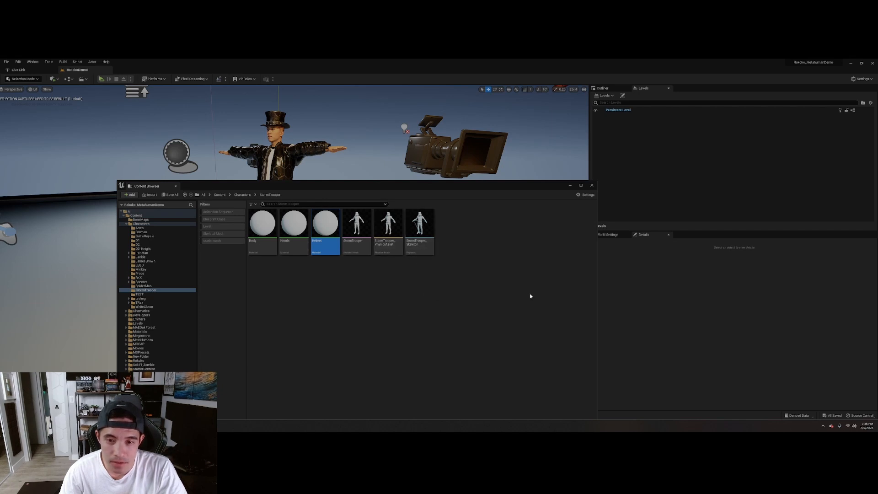
# Step: Create an Animation Blueprint named ABP_StormTrooper from the StormTrooper skeletal mesh and open it for editing
pyautogui.moveTo(449, 185); pyautogui.dragTo(468, 189)
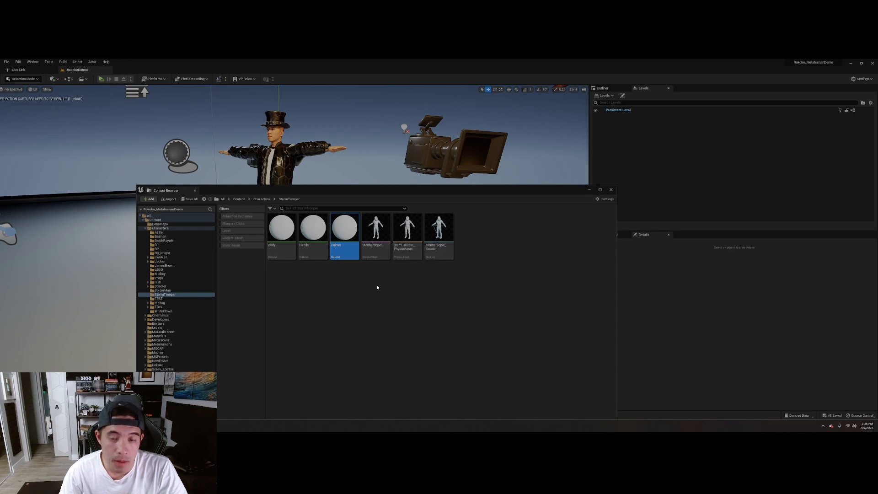
pyautogui.rightClick(380, 244)
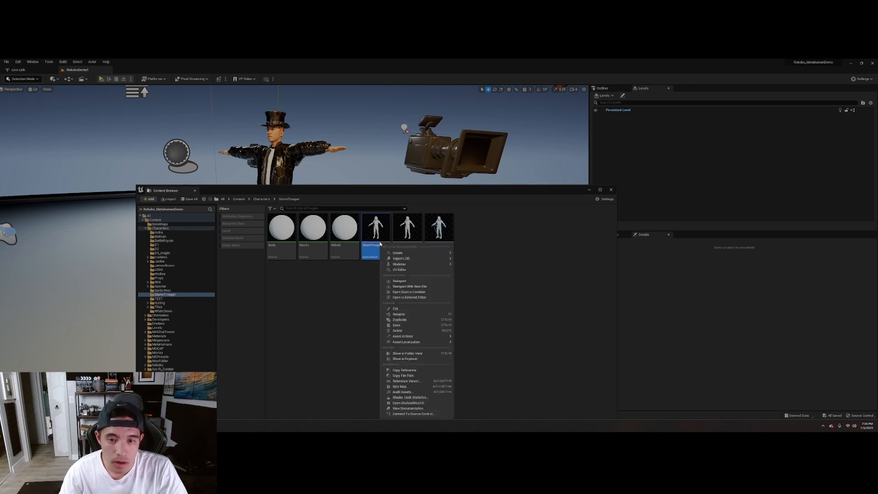
pyautogui.moveTo(403, 253)
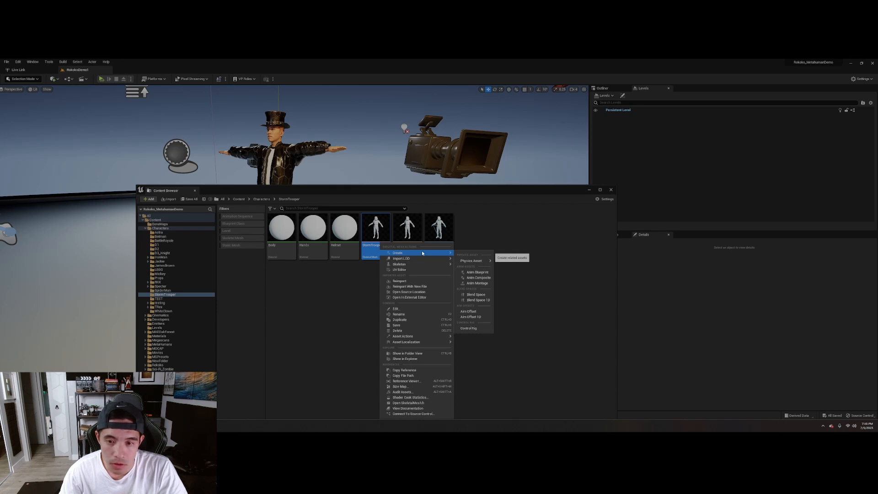
pyautogui.click(477, 272)
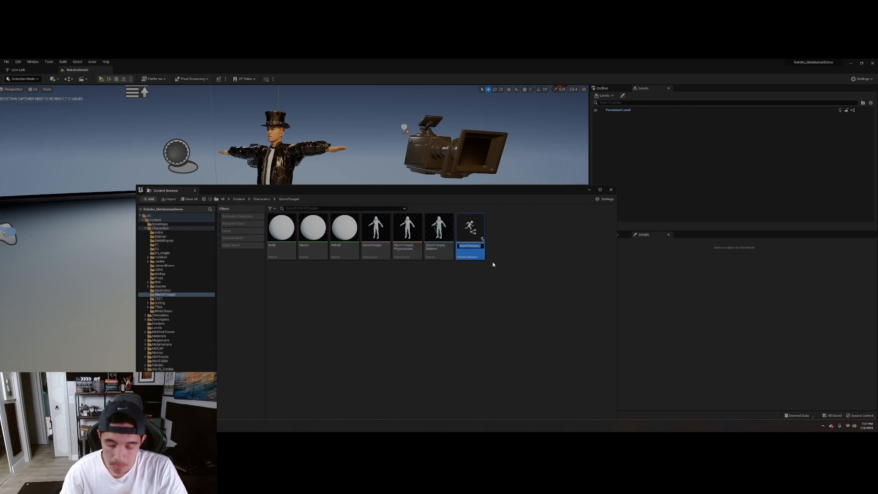
pyautogui.write('AB')
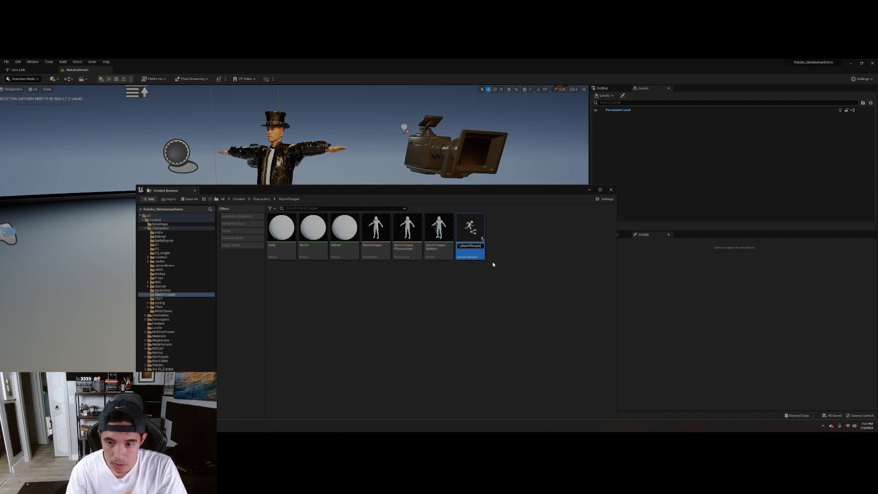
pyautogui.press('Return')
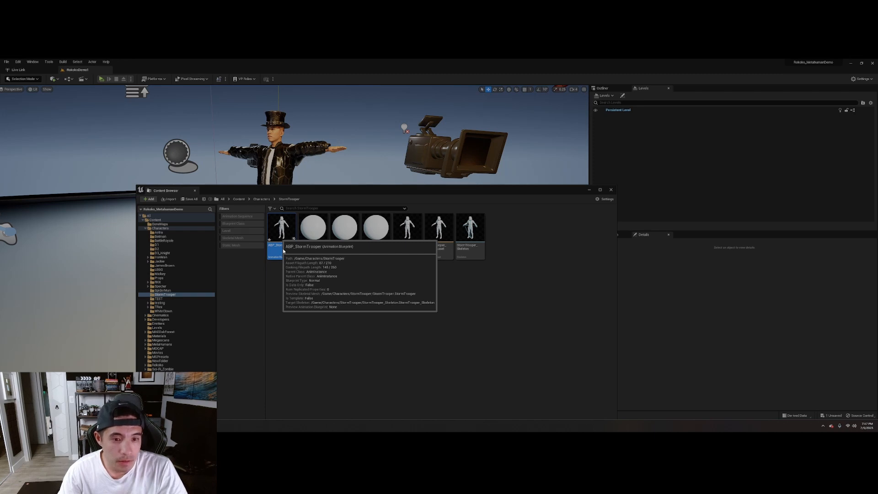
pyautogui.doubleClick(281, 229)
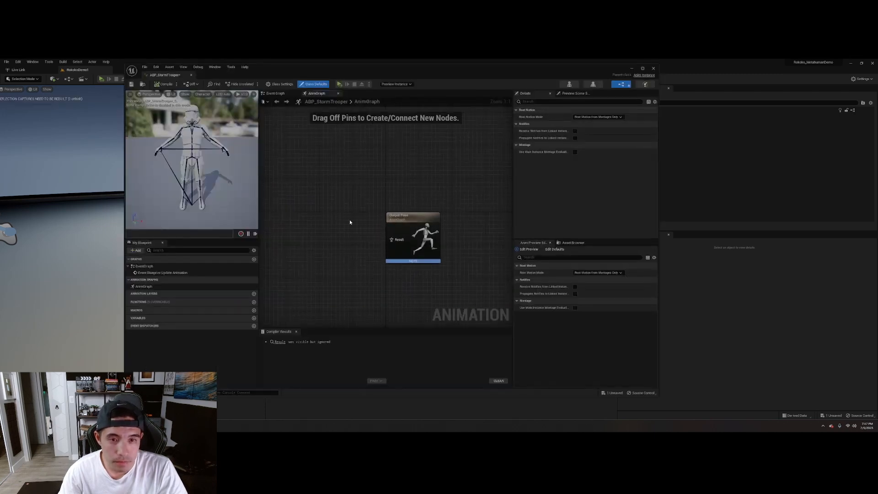
pyautogui.moveTo(266, 69); pyautogui.dragTo(210, 143)
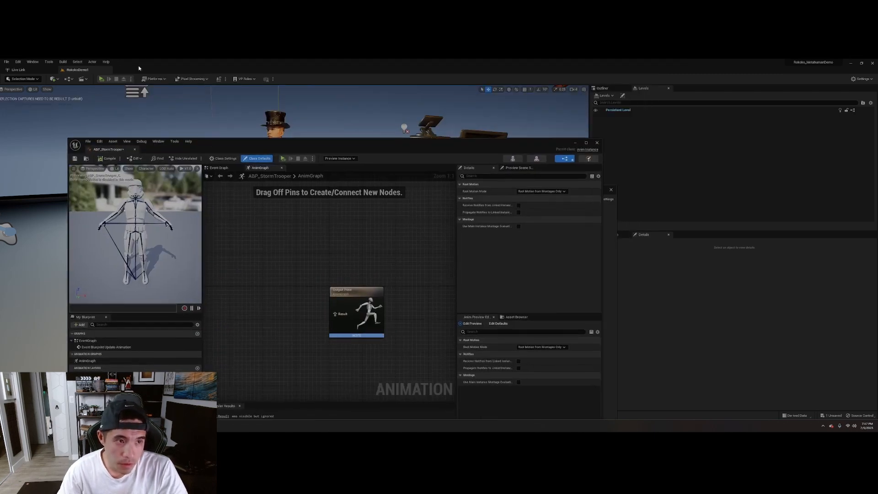
# Step: Check in the project's plugin list whether the Rokoko Studio Live plugin is enabled, and close the list
pyautogui.click(868, 80)
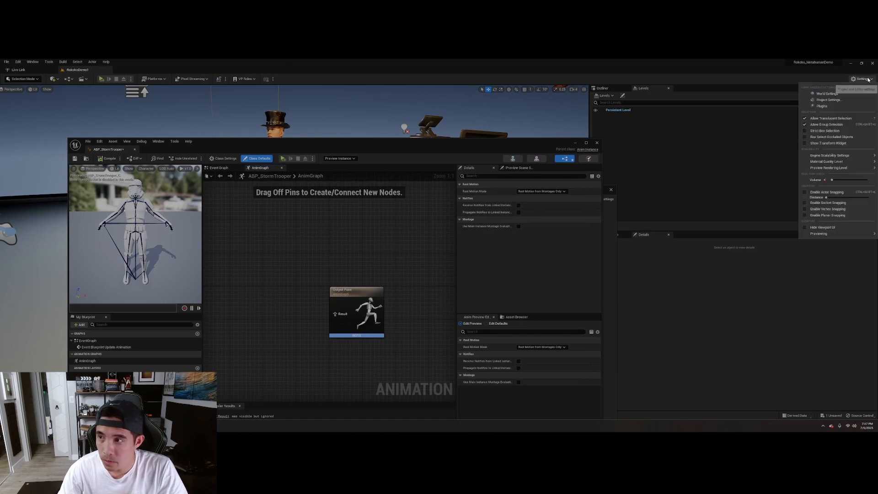
pyautogui.click(846, 109)
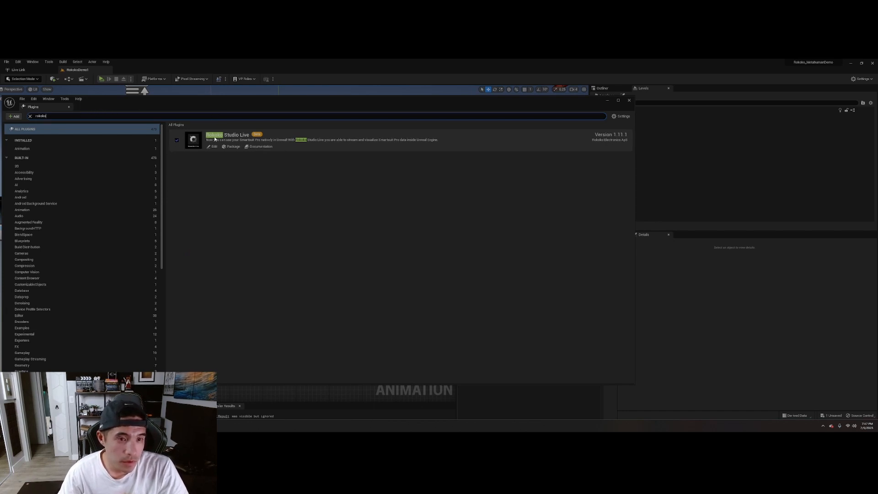
pyautogui.click(31, 116)
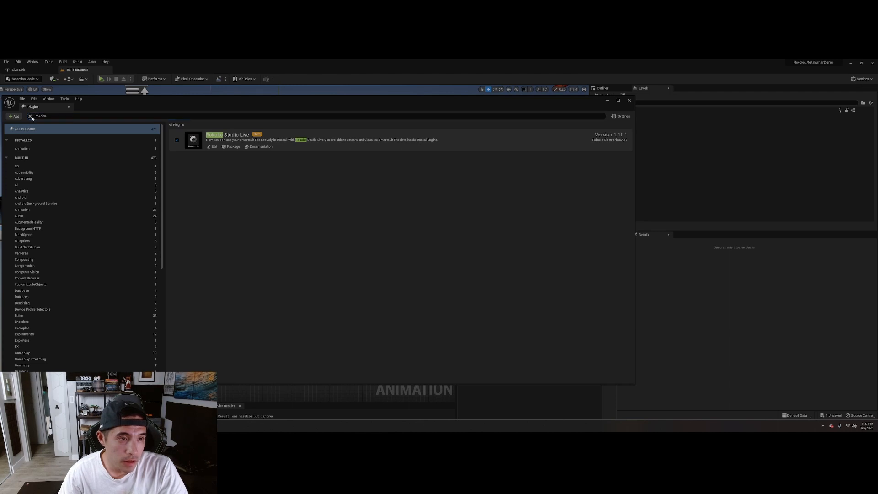
pyautogui.moveTo(185, 101); pyautogui.dragTo(224, 105)
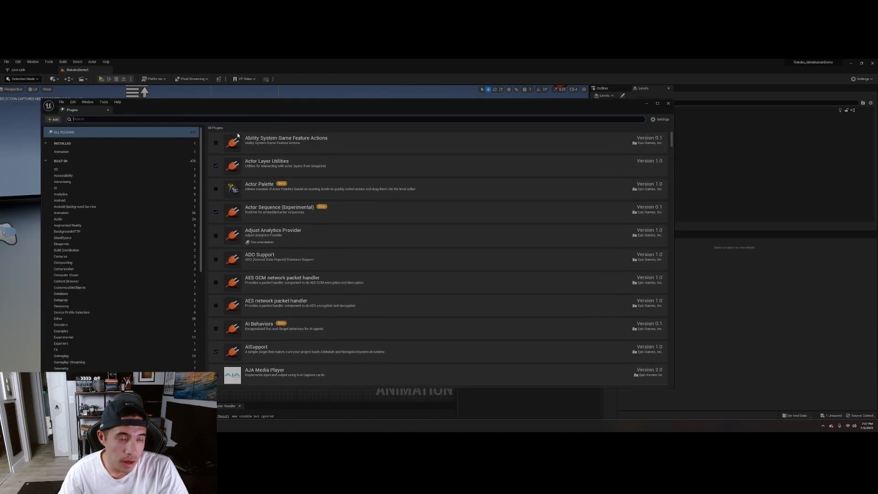
pyautogui.click(669, 104)
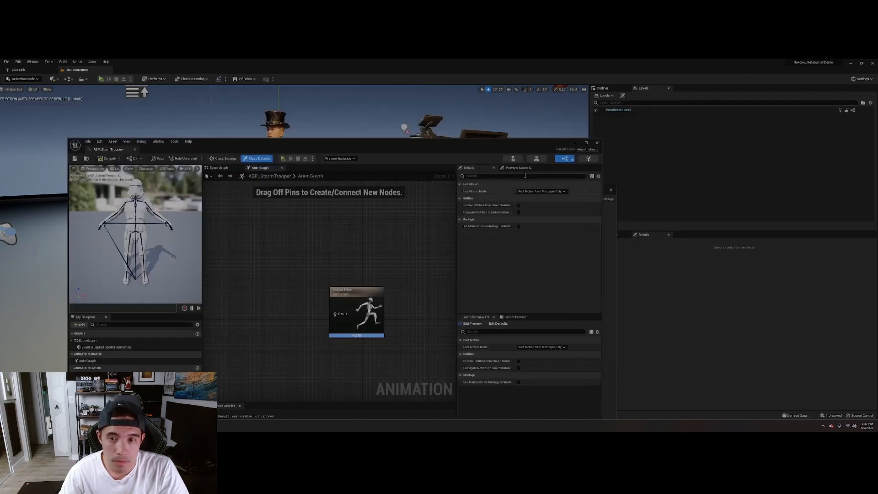
# Step: Add a Rokoko Body Pose node to the AnimGraph and connect its output to the Output Pose result
pyautogui.moveTo(475, 143); pyautogui.dragTo(546, 130)
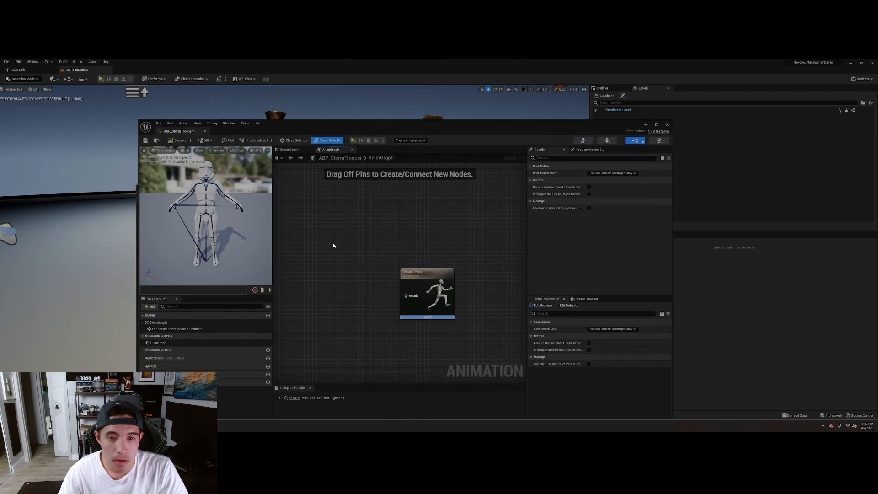
pyautogui.rightClick(341, 259)
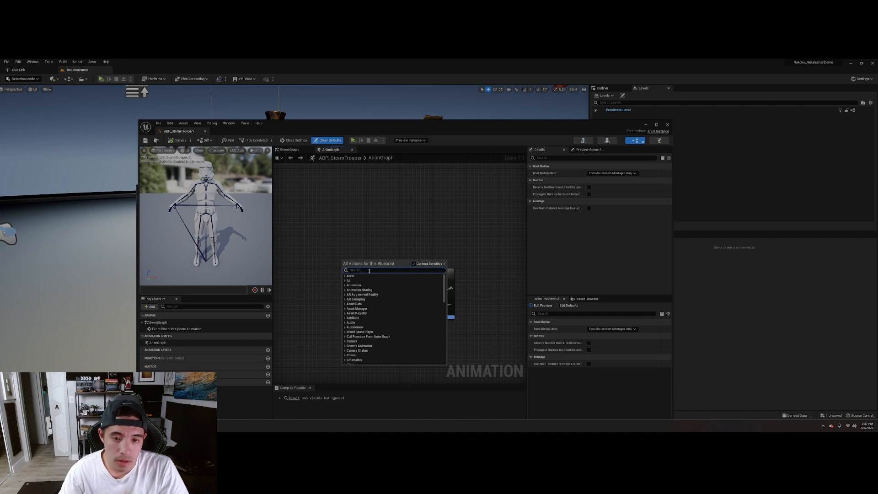
pyautogui.write('rokok')
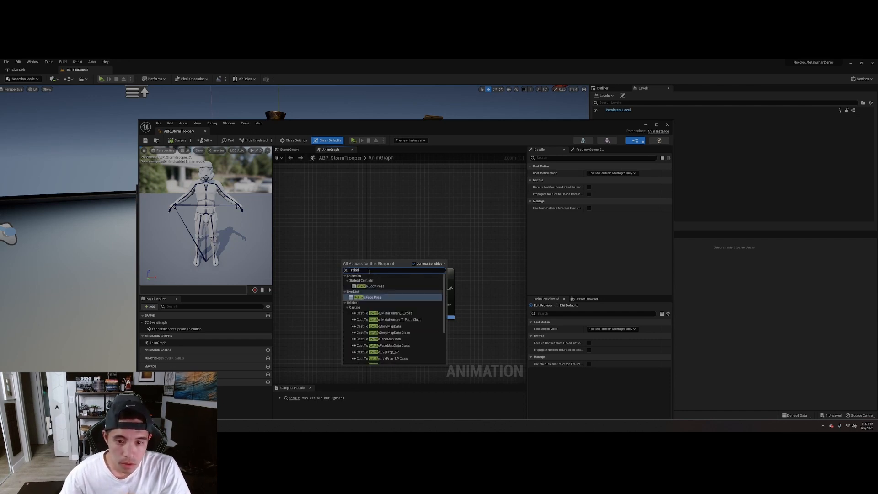
pyautogui.click(374, 286)
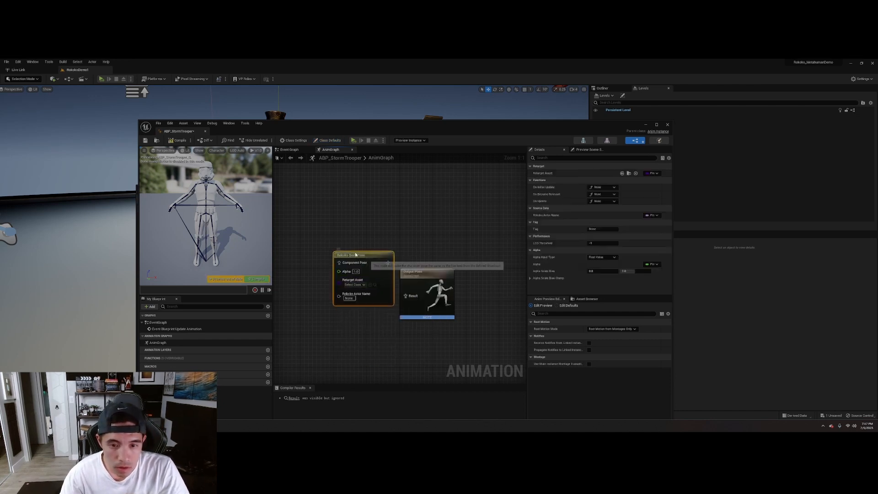
pyautogui.moveTo(388, 265); pyautogui.dragTo(462, 257)
pyautogui.moveTo(372, 259); pyautogui.dragTo(344, 238)
pyautogui.click(352, 251)
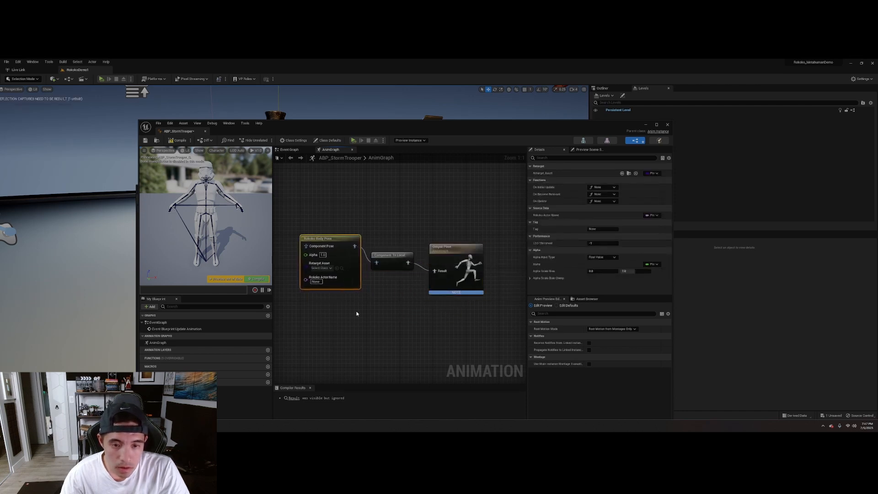
pyautogui.moveTo(366, 307); pyautogui.dragTo(408, 315, button='right')
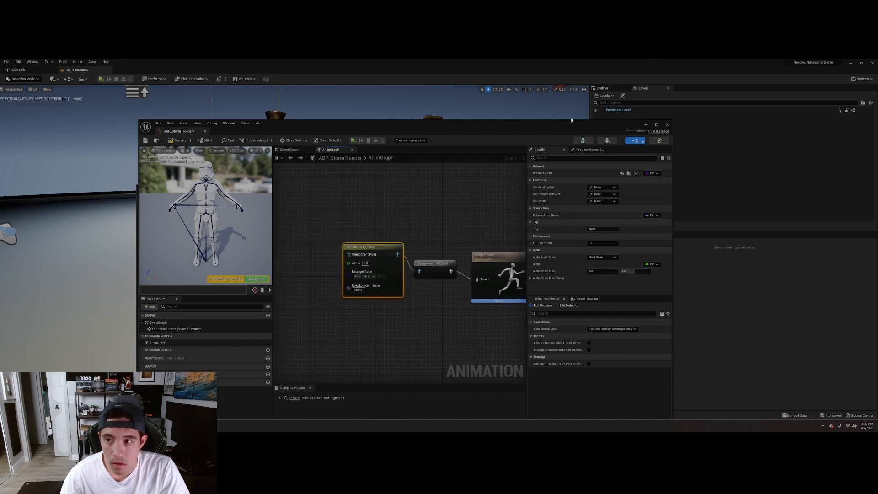
pyautogui.moveTo(672, 148); pyautogui.dragTo(812, 148)
pyautogui.moveTo(408, 212); pyautogui.dragTo(447, 214, button='right')
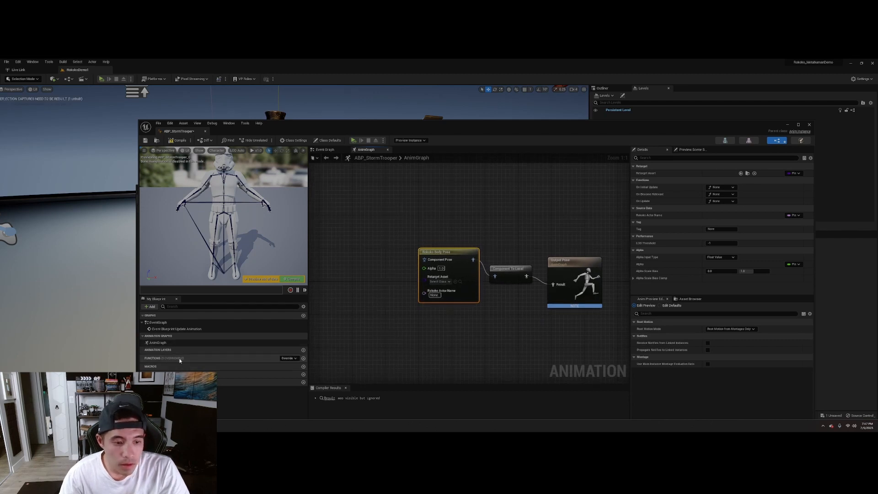
# Step: Add a variable called Rokoko Actor Name to the Animation Blueprint and set its type to Name
pyautogui.click(303, 375)
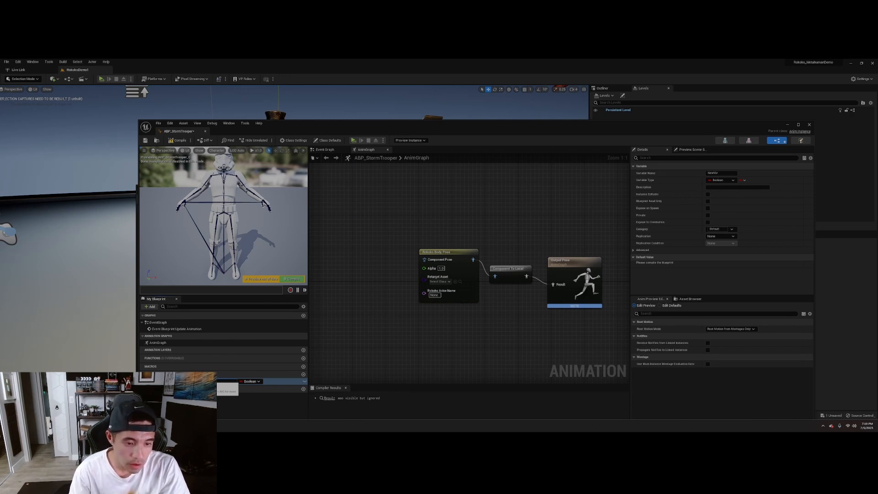
pyautogui.write('Rokoko Actor Name')
pyautogui.press('Return')
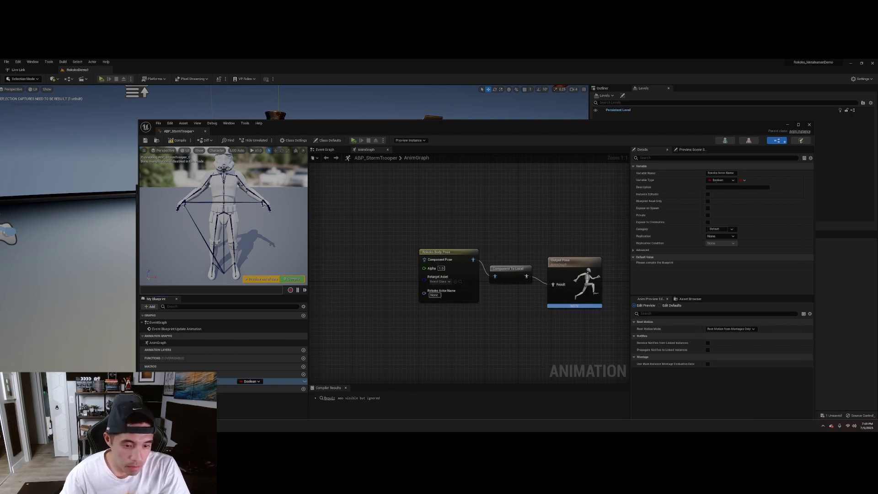
pyautogui.click(258, 381)
pyautogui.click(251, 295)
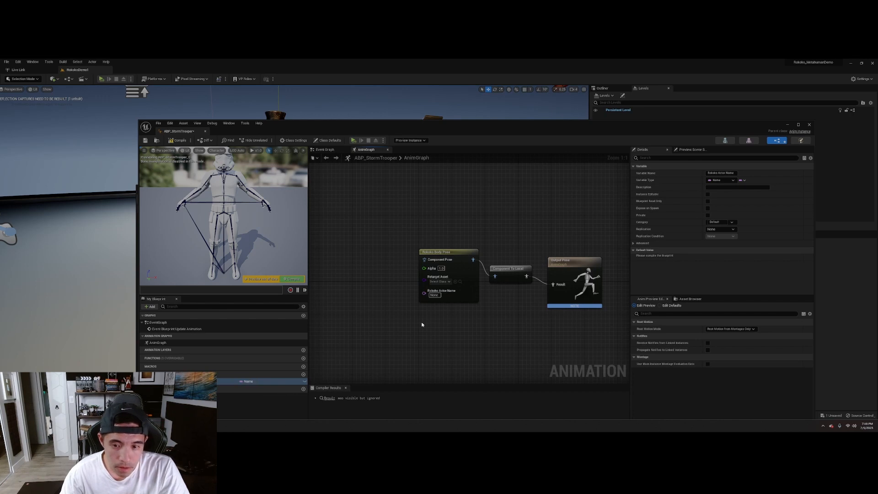
# Step: Place a getter for the Rokoko Actor Name variable and connect it to the matching input of the Rokoko Body Pose node
pyautogui.moveTo(248, 381); pyautogui.dragTo(353, 278)
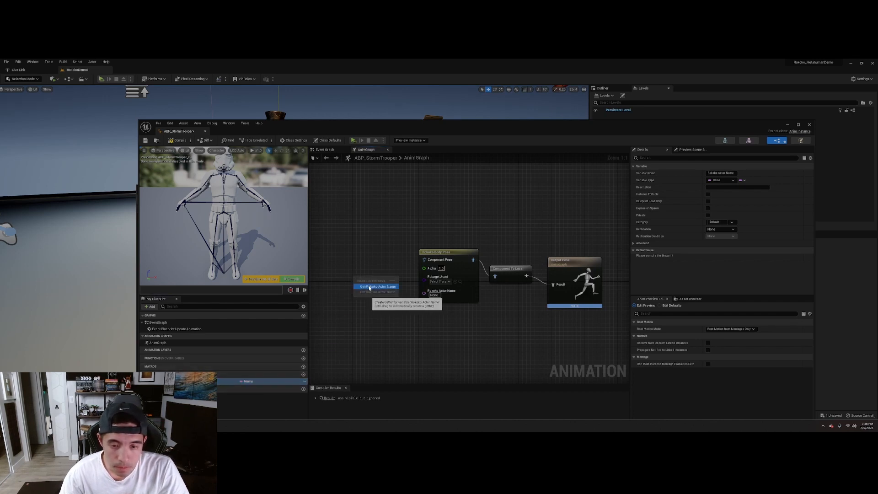
pyautogui.click(370, 287)
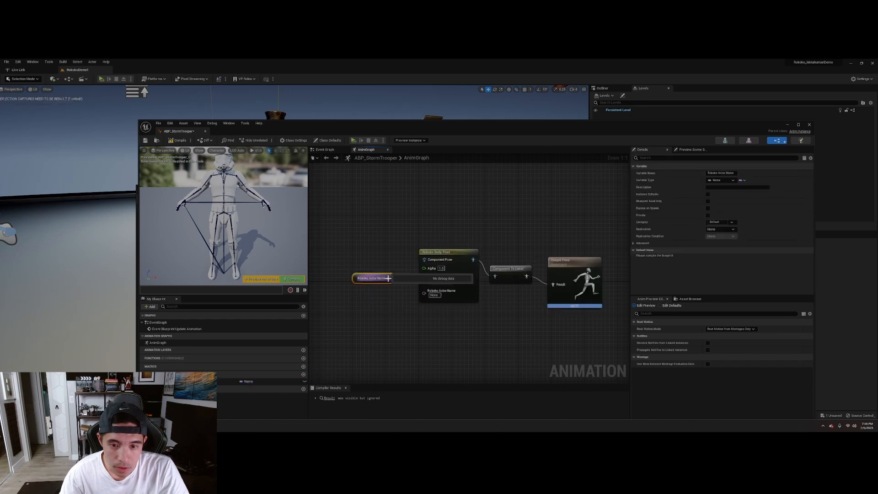
pyautogui.moveTo(388, 278); pyautogui.dragTo(424, 296)
pyautogui.moveTo(423, 295); pyautogui.dragTo(423, 295)
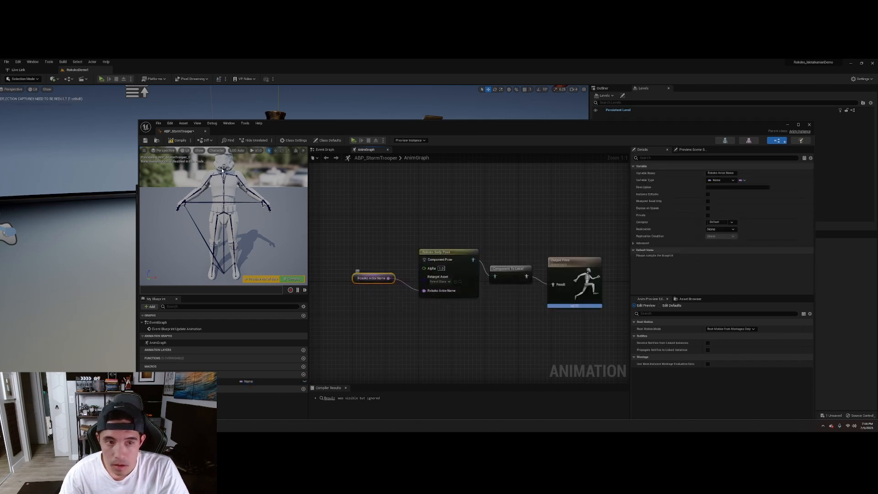
# Step: Compile the Animation Blueprint and enter the actor's name as the preview value of Rokoko Actor Name
pyautogui.click(179, 140)
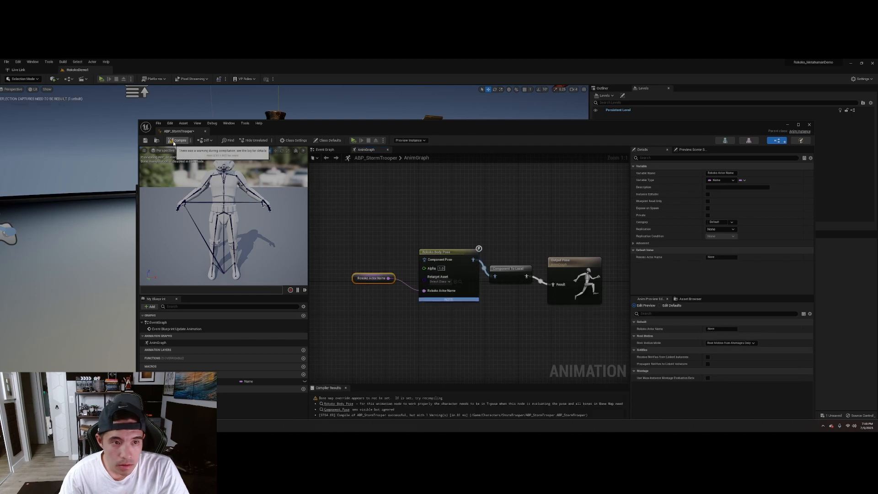
pyautogui.click(719, 329)
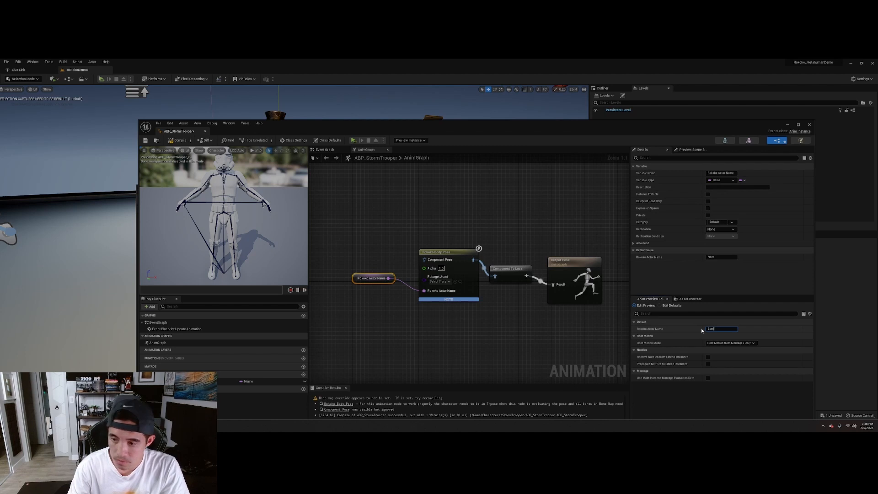
pyautogui.press('Return')
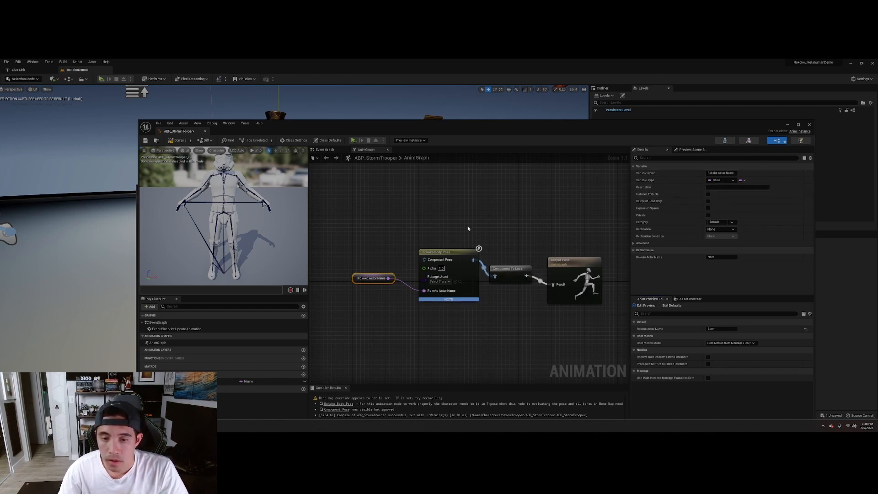
# Step: Add a variable called Rokoko Body Map and set its type to a Rokoko Body Map Data Class Reference
pyautogui.click(303, 375)
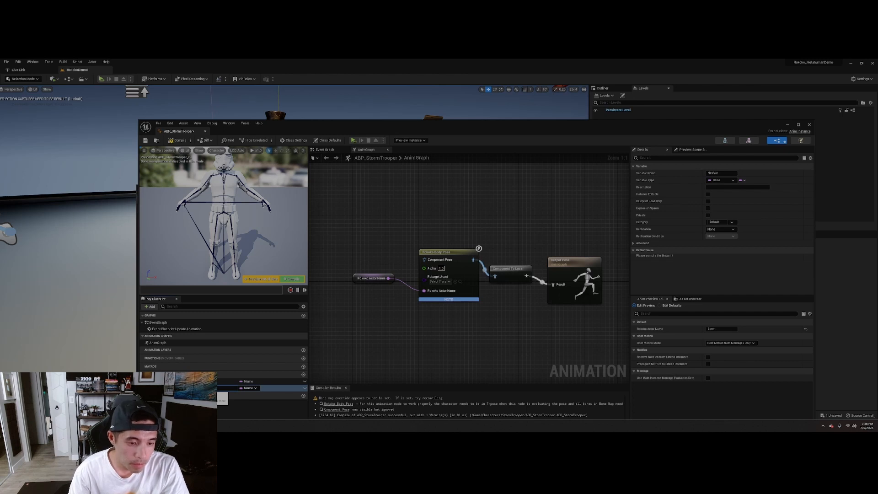
pyautogui.press('Return')
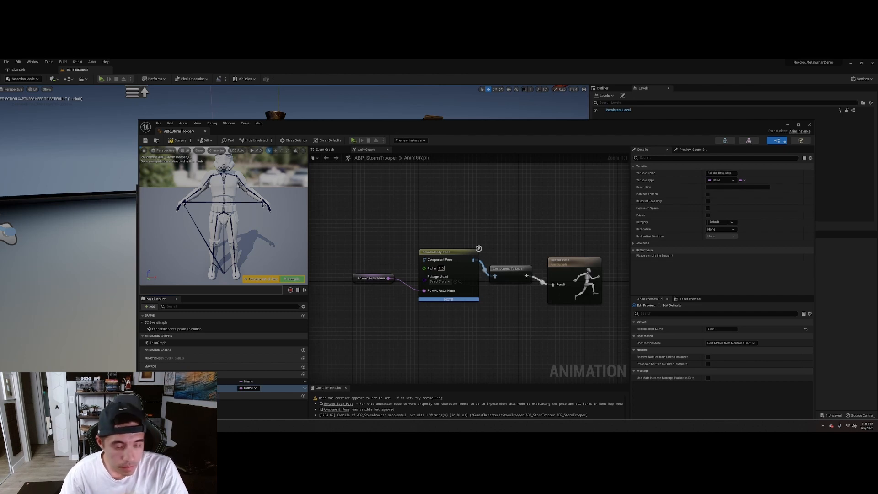
pyautogui.click(249, 388)
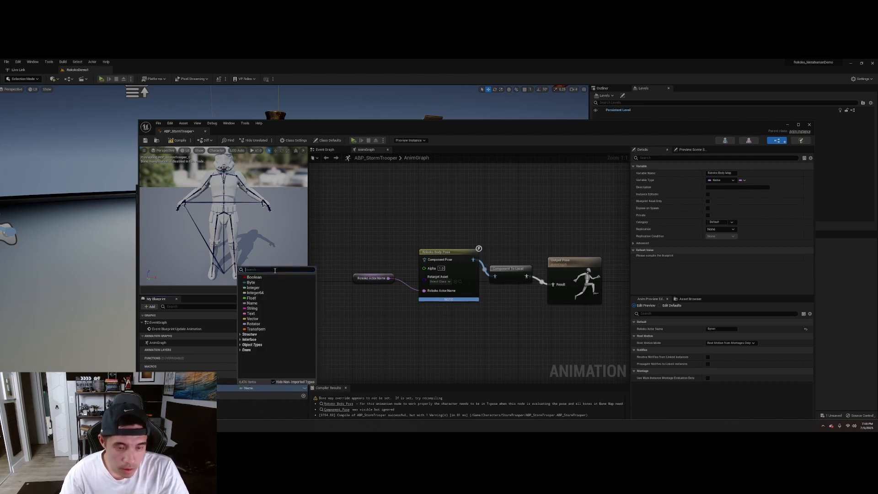
pyautogui.write('rokoko')
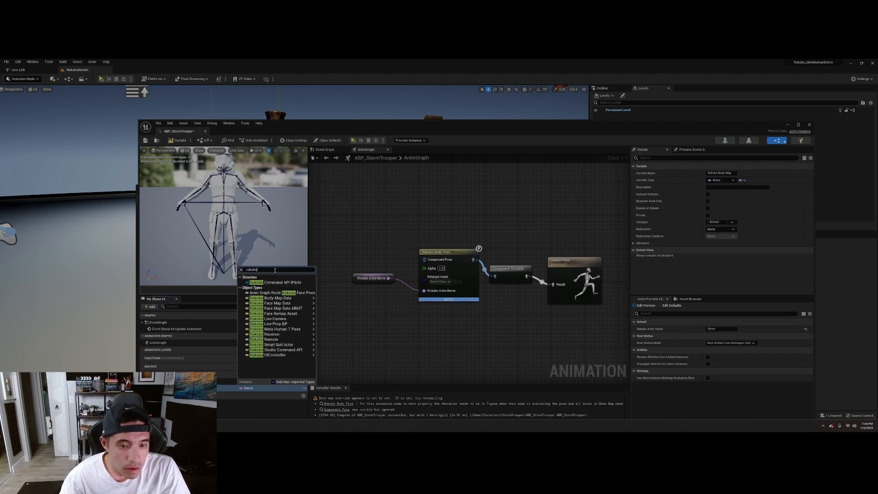
pyautogui.moveTo(281, 299)
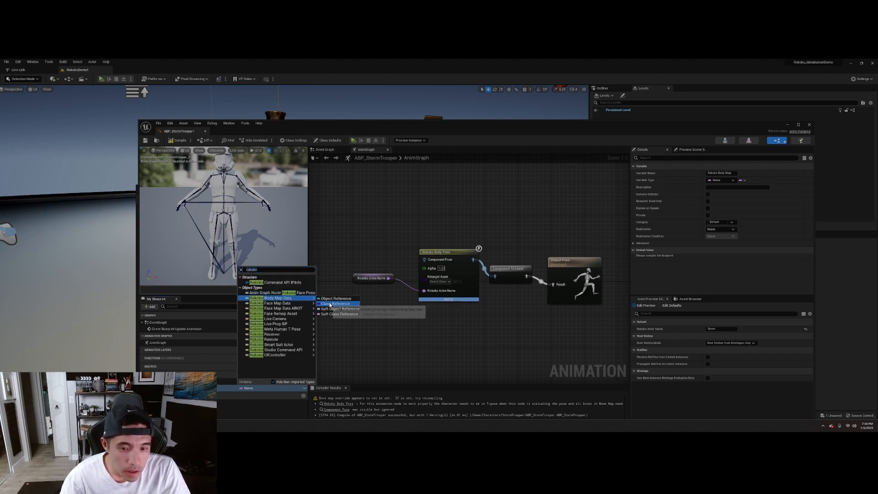
pyautogui.click(336, 293)
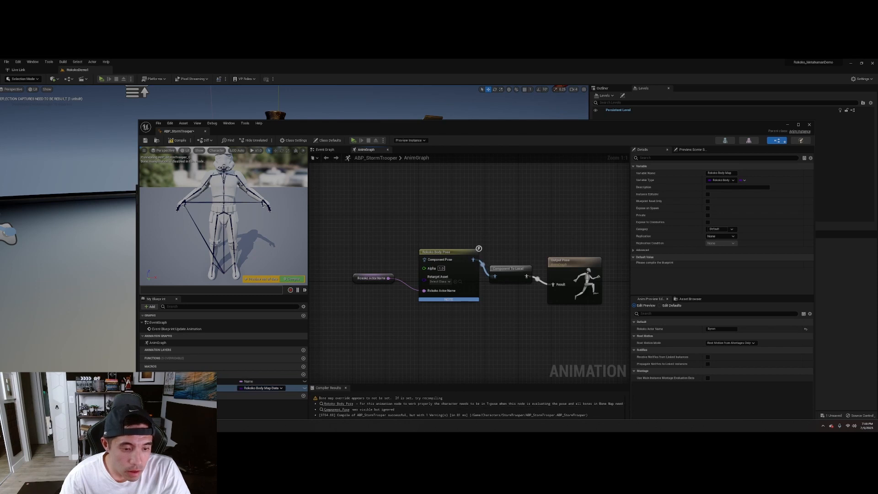
# Step: Place a getter for the Rokoko Body Map variable and connect it to the Rokoko Body Pose node's Retarget Asset input
pyautogui.moveTo(256, 387); pyautogui.dragTo(423, 282)
pyautogui.click(384, 222)
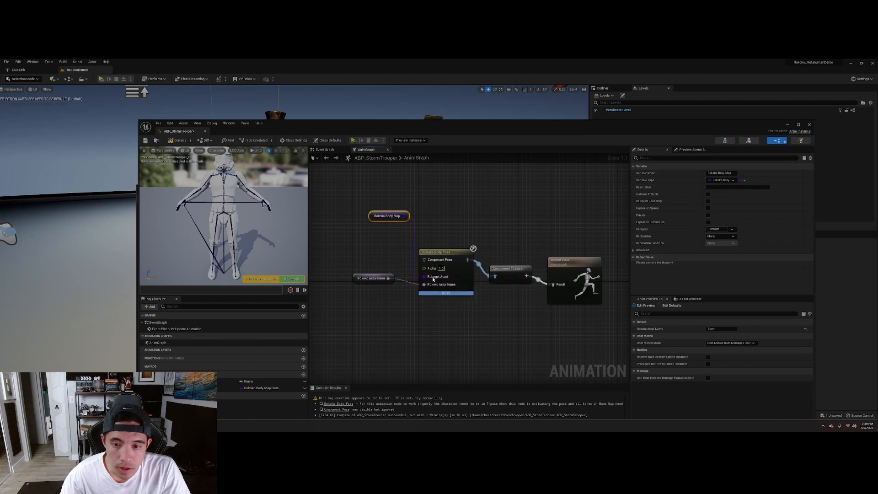
pyautogui.moveTo(402, 213); pyautogui.dragTo(371, 234)
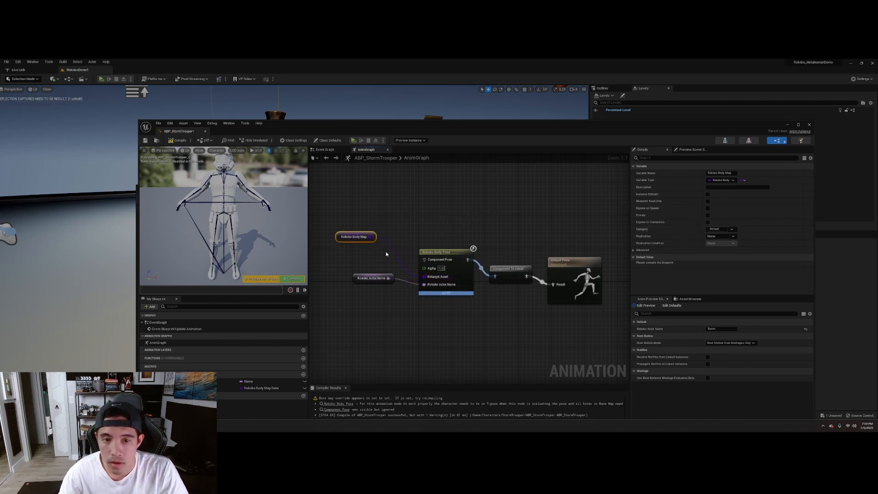
# Step: Compile the Animation Blueprint and look through the assets available as the default value of Rokoko Body Map
pyautogui.click(170, 140)
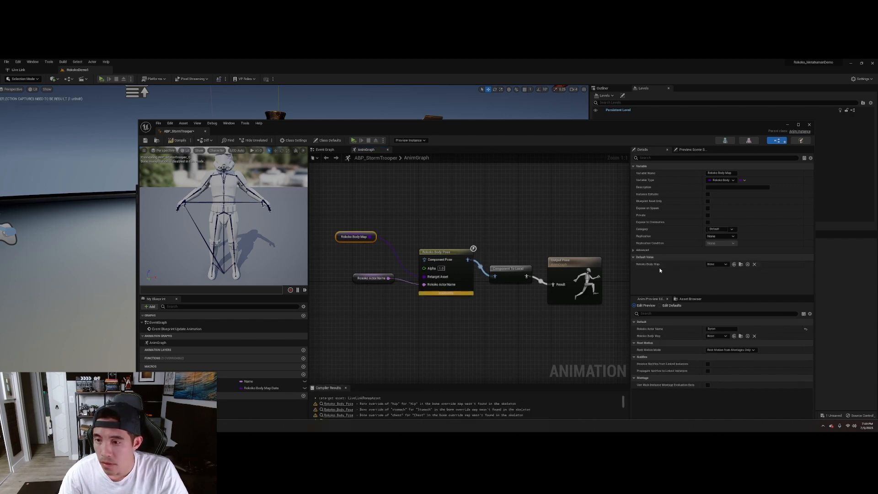
pyautogui.click(725, 265)
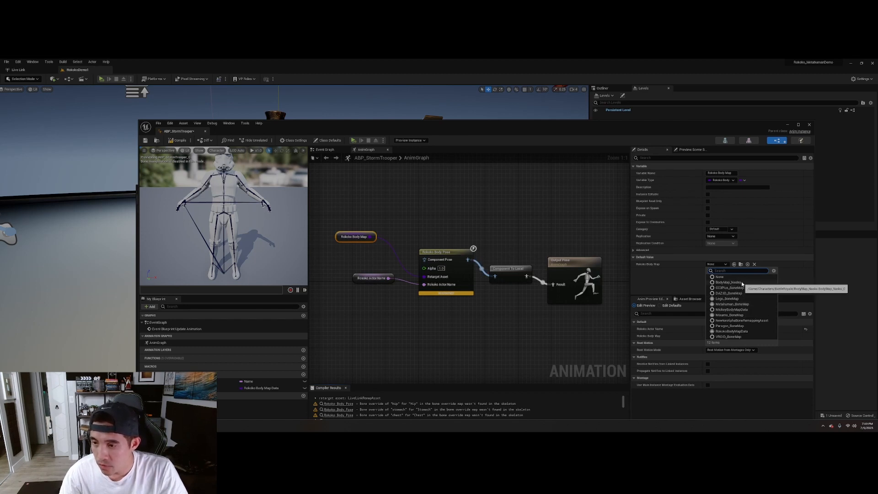
pyautogui.click(785, 280)
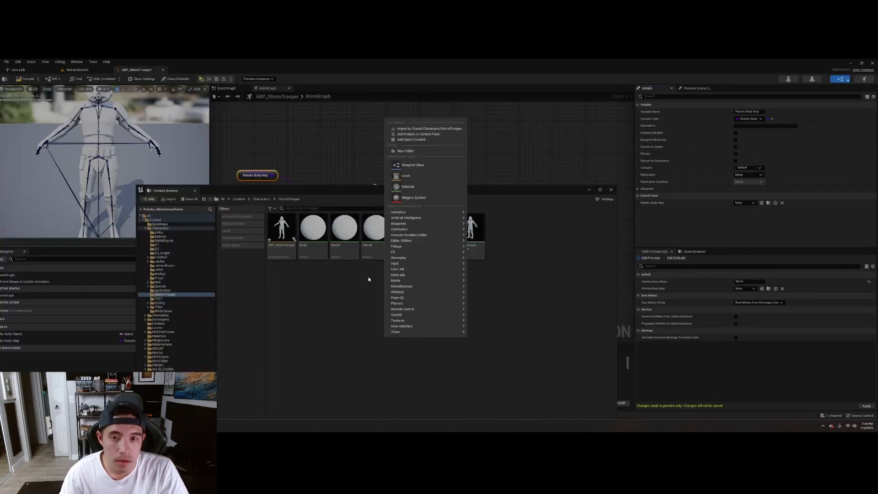
# Step: Create a Blueprint Class in the StormTrooper folder with RokokoBodyMapData as parent class, keeping the default name NewBlueprint
pyautogui.click(418, 165)
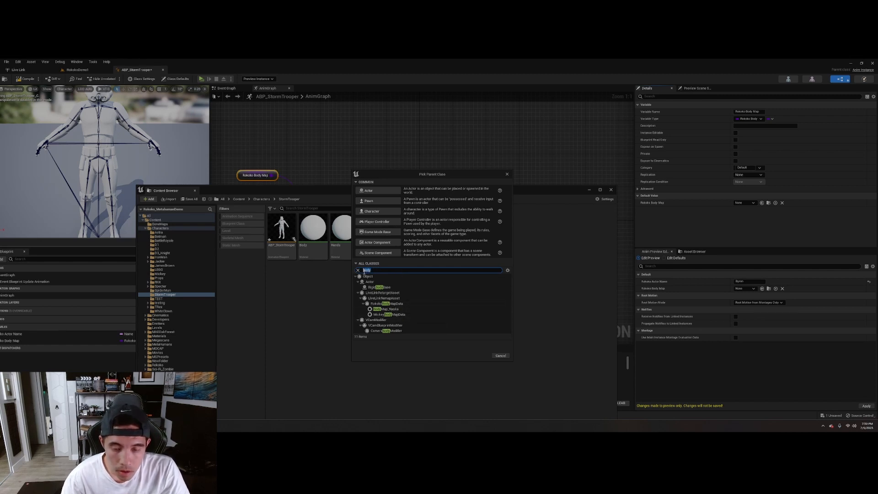
pyautogui.press('BackSpace')
pyautogui.write('rokoko body')
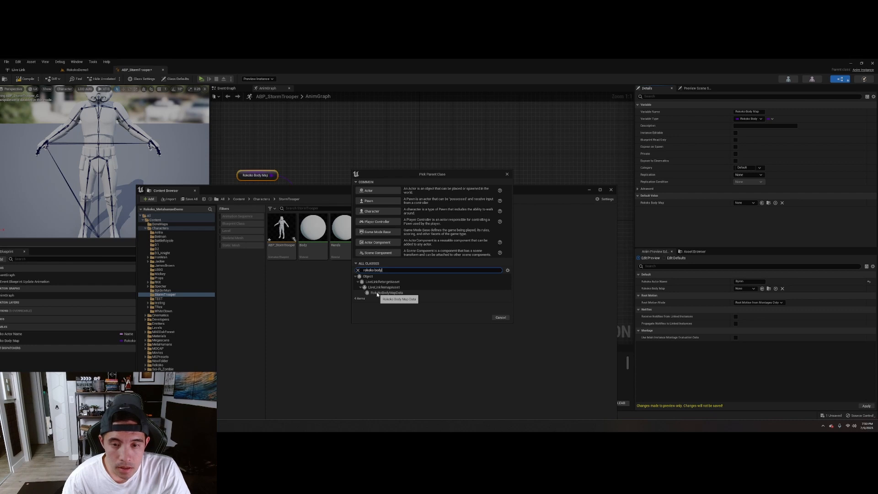
pyautogui.click(377, 293)
pyautogui.click(480, 318)
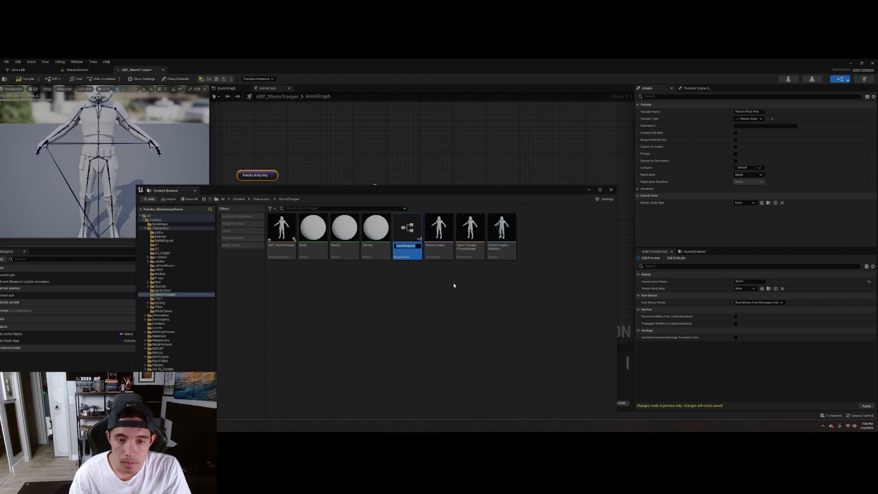
pyautogui.press('Return')
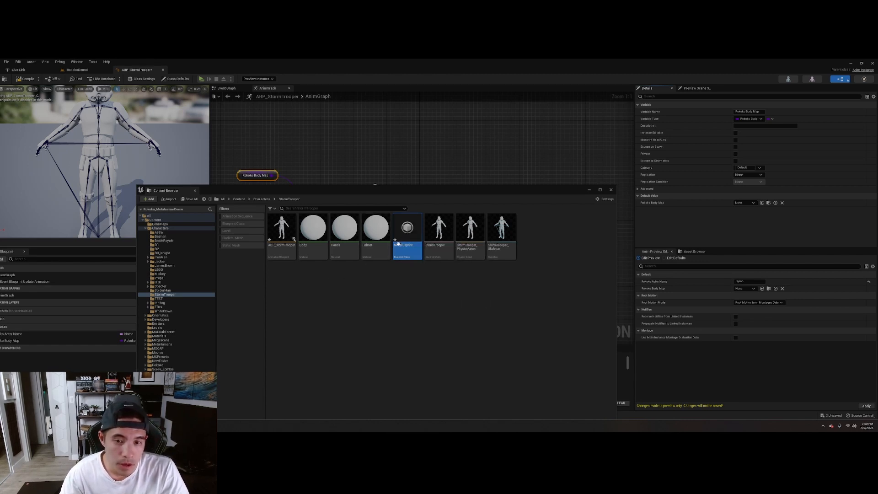
# Step: Open NewBlueprint and move and narrow the Content Browser window so the bone mapping is uncovered
pyautogui.doubleClick(411, 240)
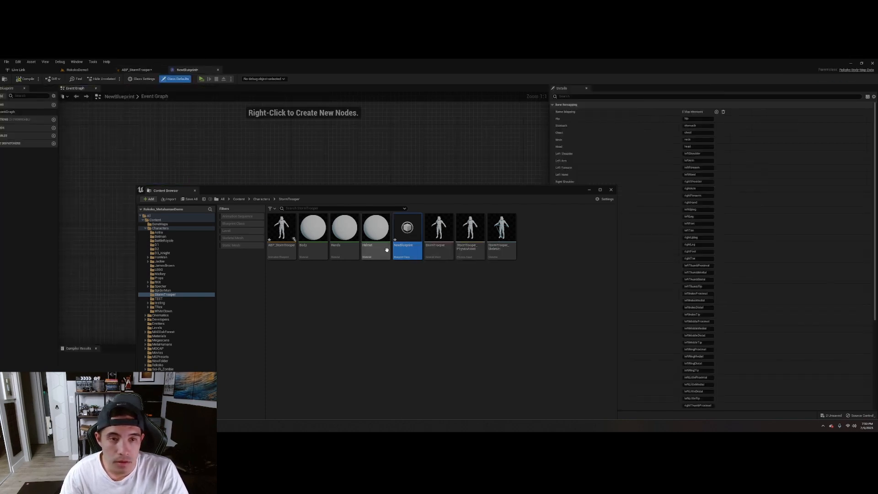
pyautogui.moveTo(530, 193); pyautogui.dragTo(477, 213)
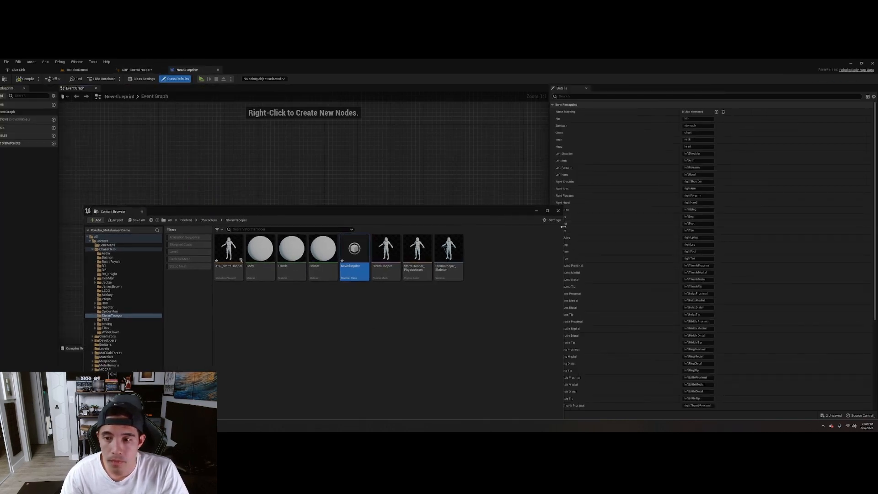
pyautogui.moveTo(564, 228); pyautogui.dragTo(351, 237)
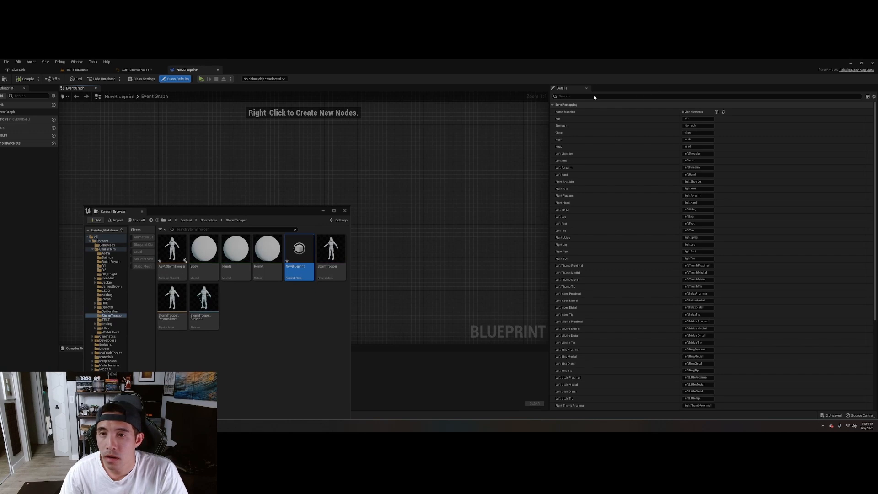
# Step: Open the Storm Trooper's skeleton from ABP_StormTrooper and clear the Content Browser out of the way
pyautogui.click(137, 70)
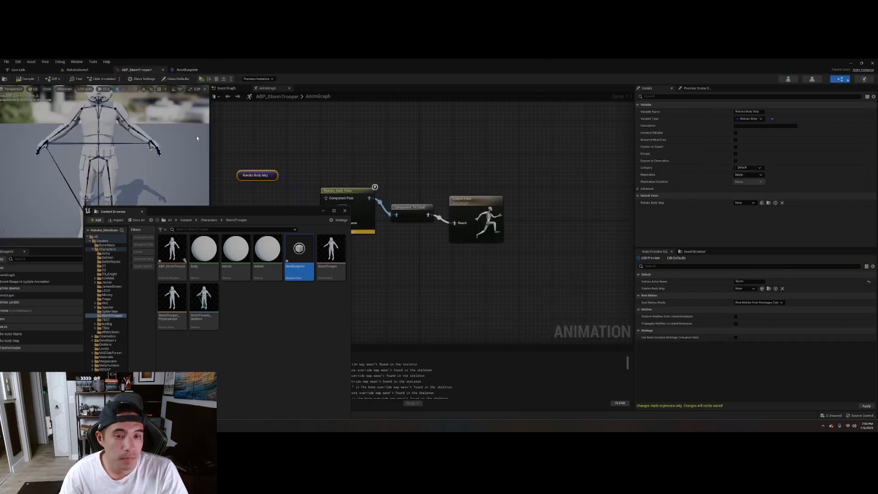
pyautogui.moveTo(129, 157); pyautogui.dragTo(126, 144, button='right')
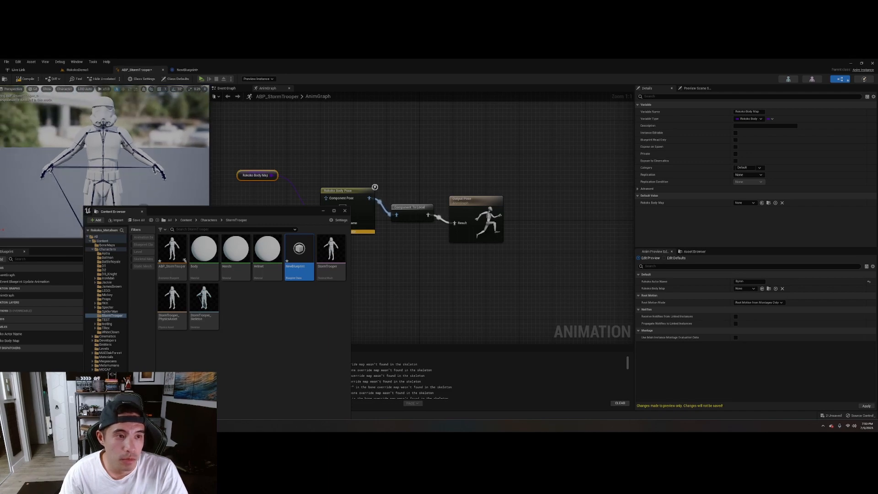
pyautogui.click(787, 80)
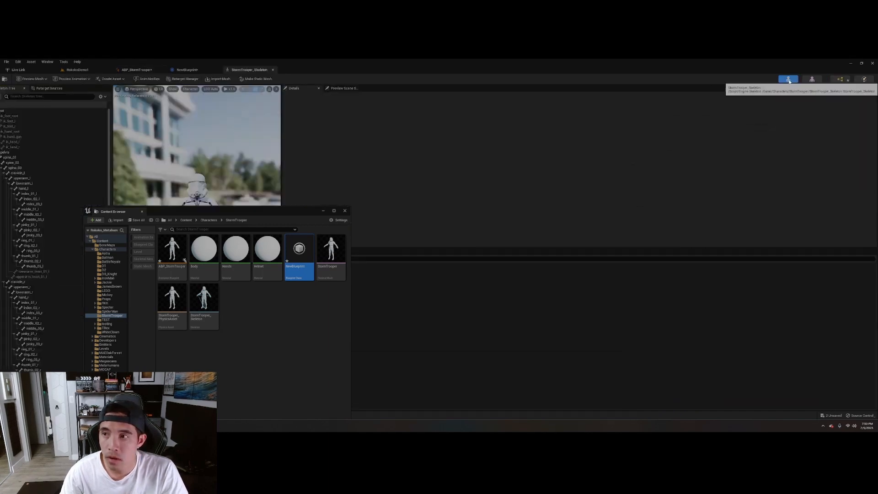
pyautogui.moveTo(294, 212); pyautogui.dragTo(399, 198)
pyautogui.click(427, 197)
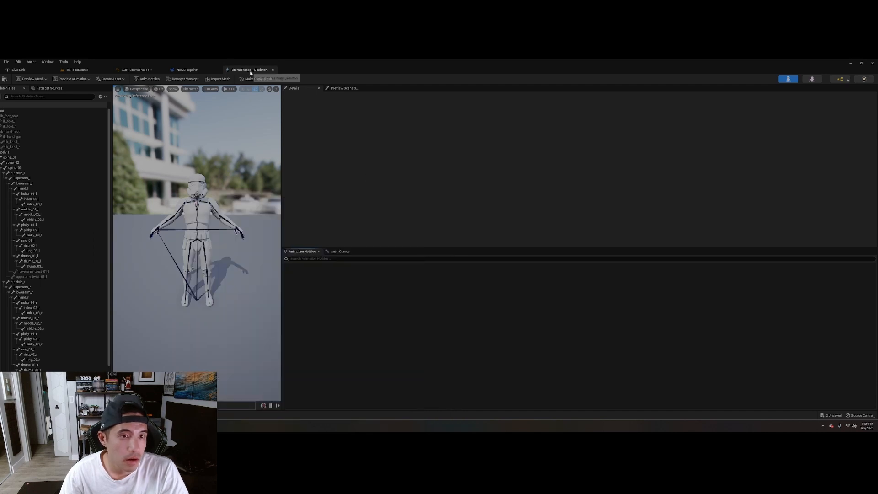
# Step: Detach NewBlueprint into its own window and arrange it beside the skeleton tree, enlarged with a wider bone mapping area
pyautogui.moveTo(188, 70); pyautogui.dragTo(433, 94)
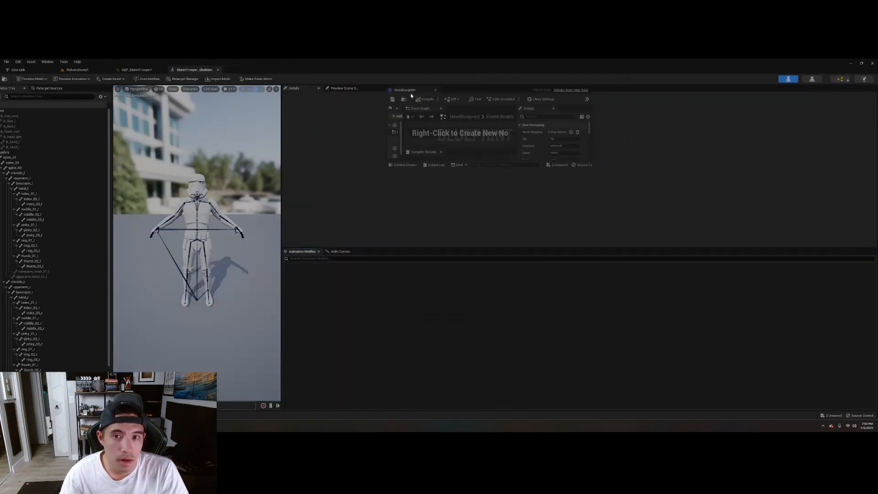
pyautogui.moveTo(460, 179); pyautogui.dragTo(476, 361)
pyautogui.moveTo(584, 151); pyautogui.dragTo(698, 152)
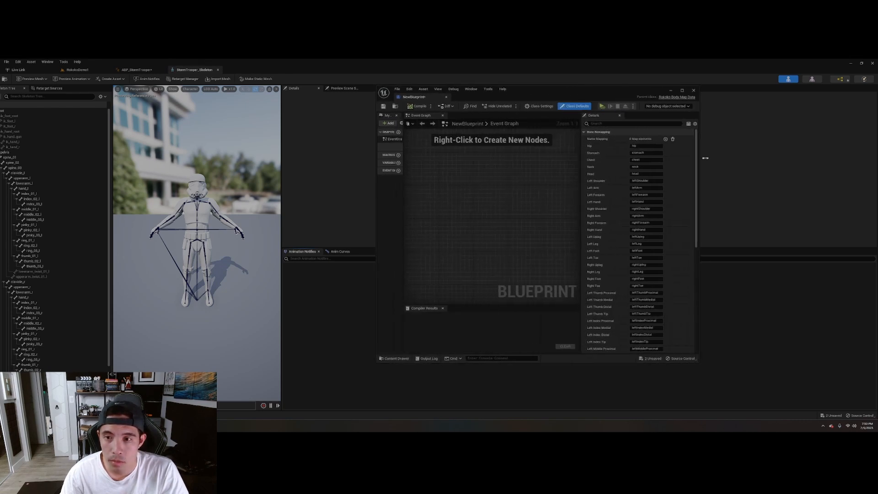
pyautogui.moveTo(579, 168); pyautogui.dragTo(444, 168)
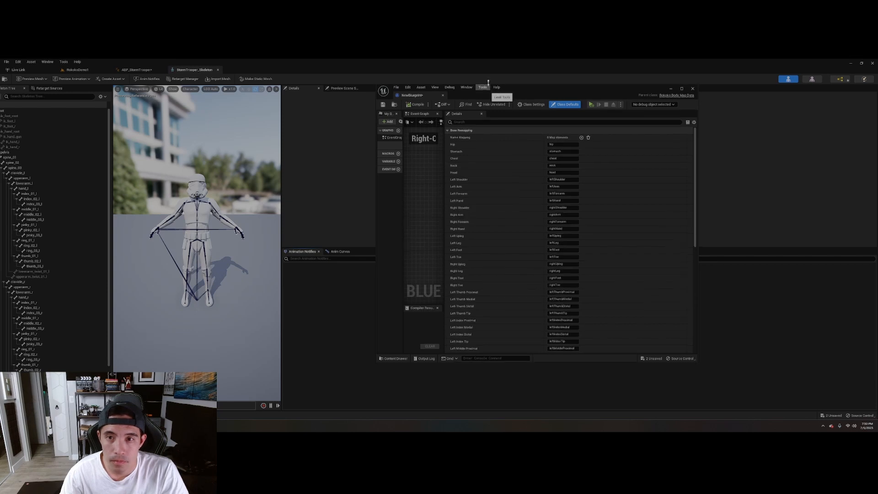
pyautogui.moveTo(483, 85); pyautogui.dragTo(486, 70)
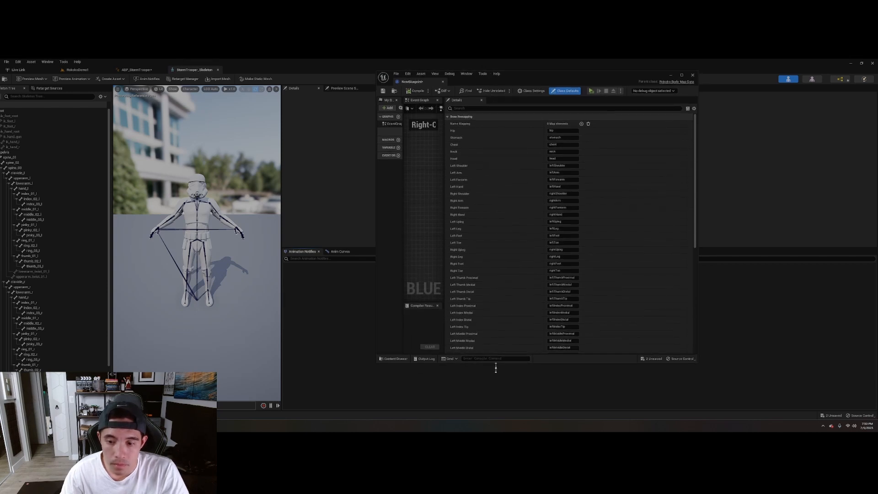
pyautogui.moveTo(495, 363); pyautogui.dragTo(496, 417)
pyautogui.moveTo(623, 78); pyautogui.dragTo(561, 83)
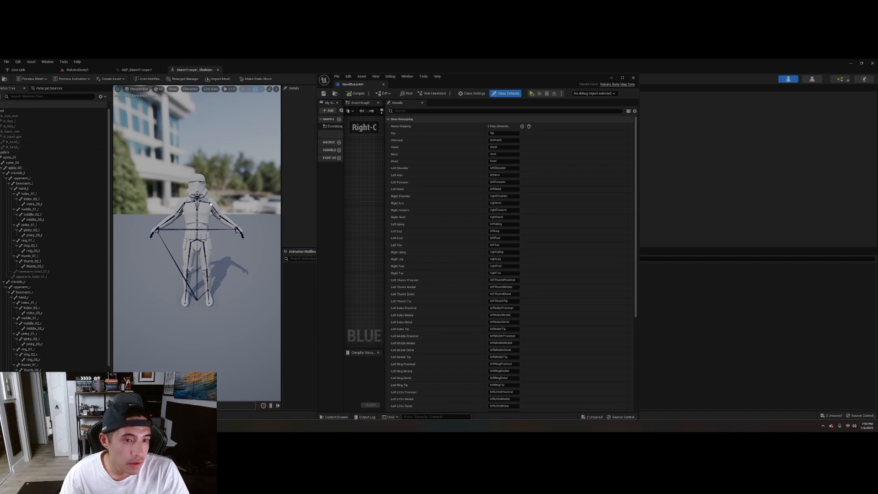
# Step: Check the pelvis and spine bones in the skeleton, and copy the pelvis bone's name into the Hip mapping
pyautogui.click(22, 152)
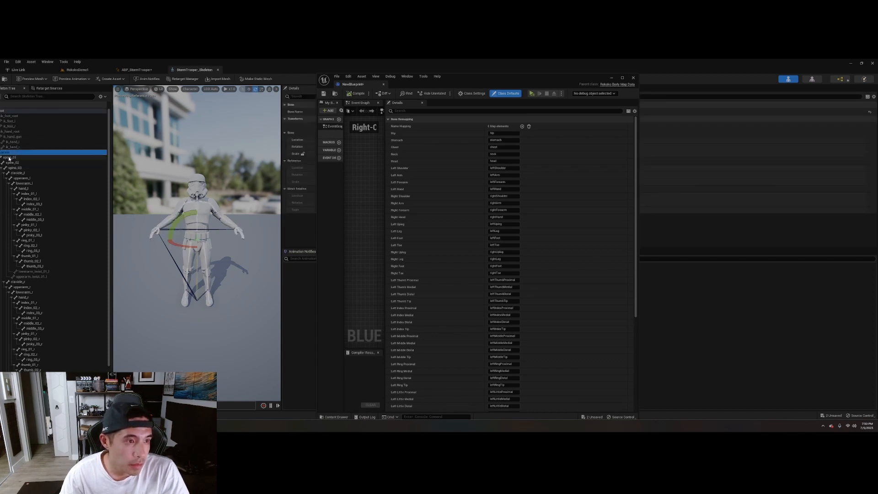
pyautogui.click(21, 157)
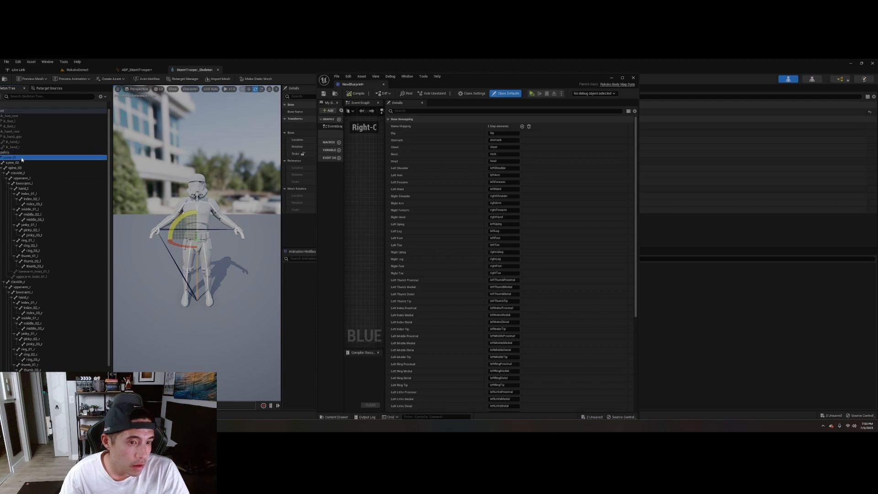
pyautogui.click(16, 168)
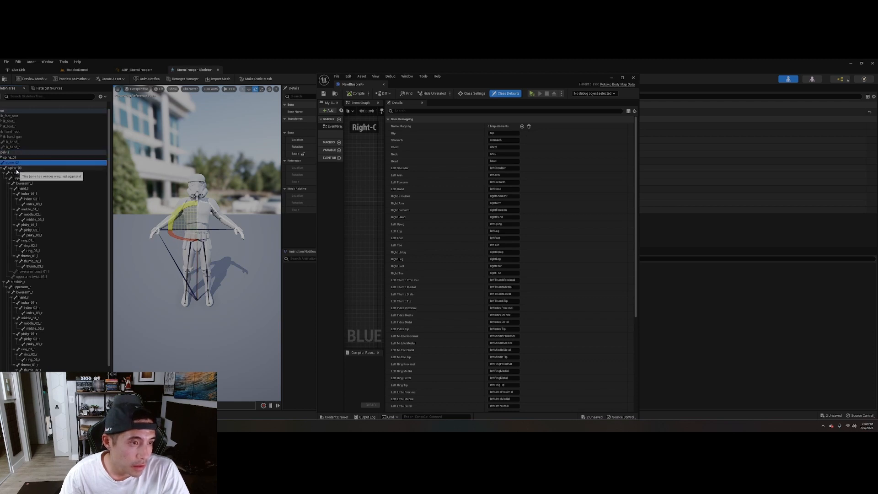
pyautogui.click(7, 151)
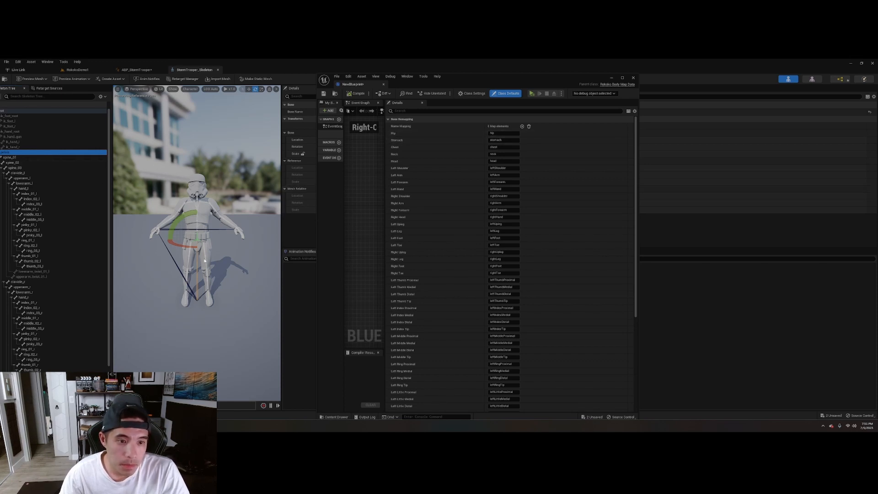
pyautogui.rightClick(30, 153)
pyautogui.click(42, 161)
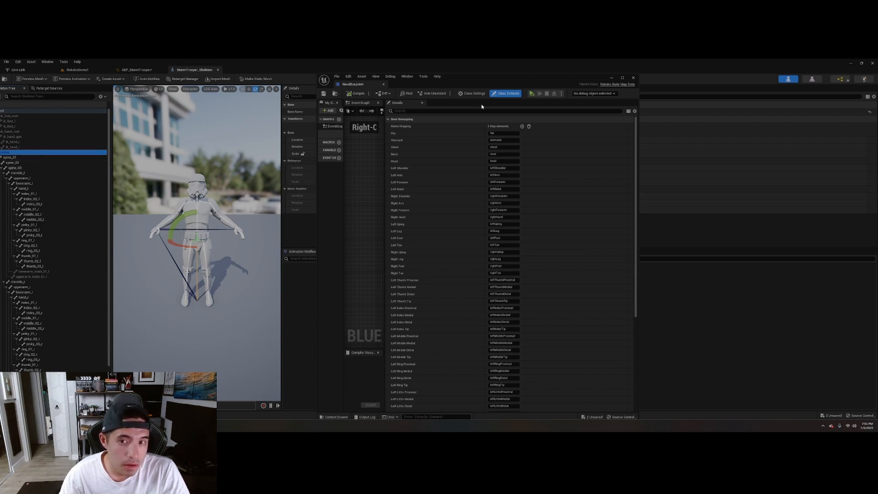
pyautogui.click(498, 133)
pyautogui.rightClick(498, 133)
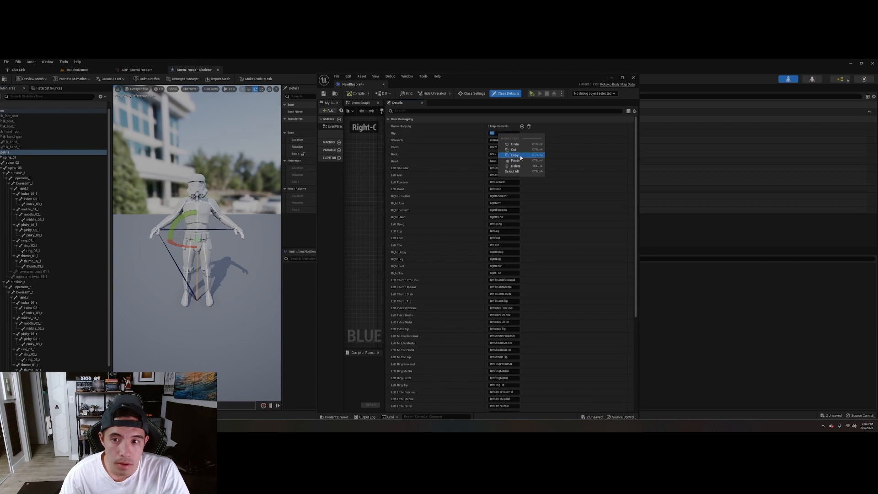
pyautogui.click(520, 159)
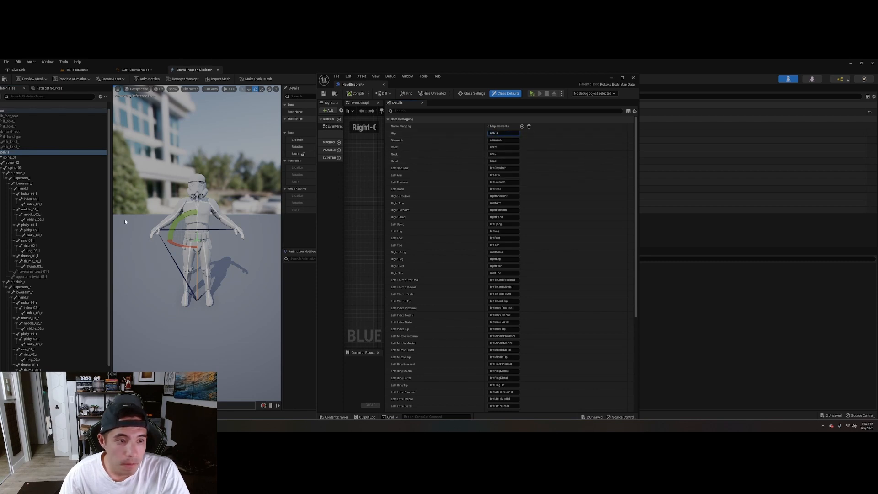
# Step: Compare the spine bones on the Storm Trooper's skeleton and copy the spine_02 bone's name into the Stomach mapping
pyautogui.click(27, 158)
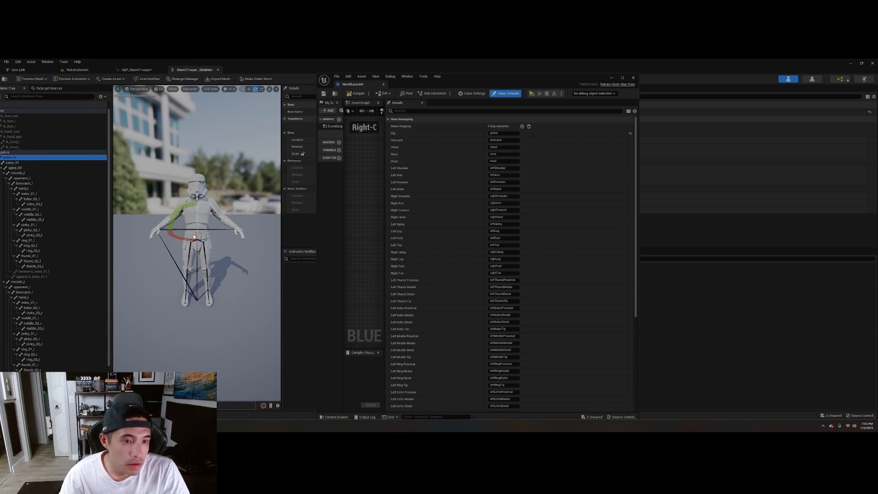
pyautogui.click(18, 163)
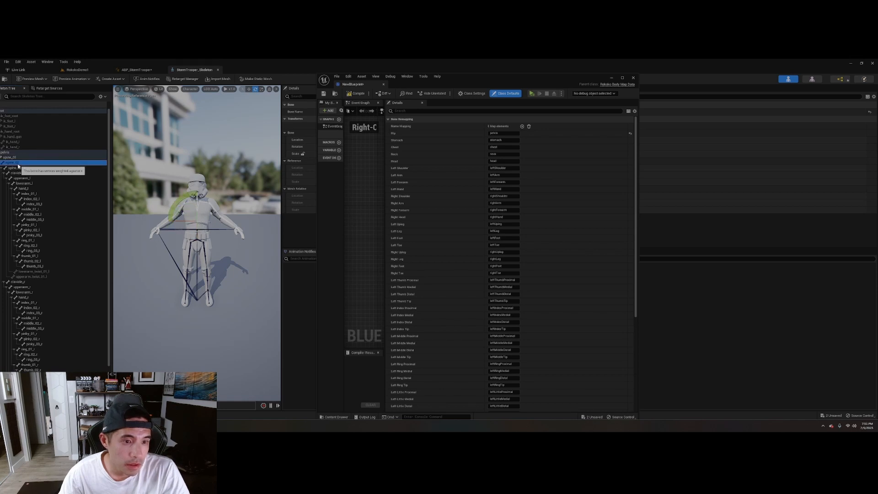
pyautogui.click(11, 158)
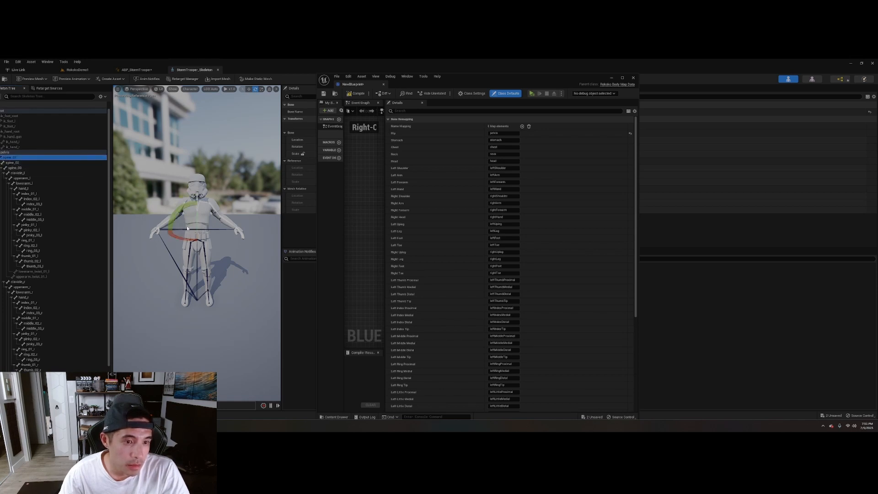
pyautogui.click(17, 163)
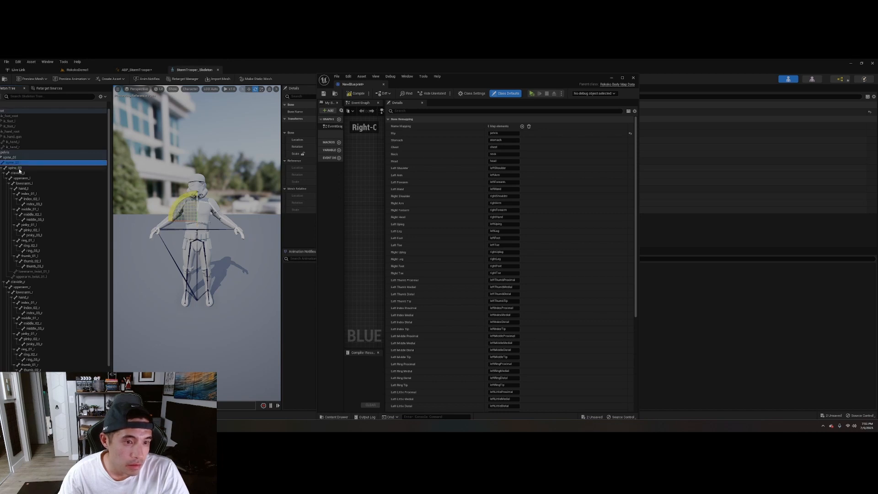
pyautogui.click(18, 169)
pyautogui.click(18, 157)
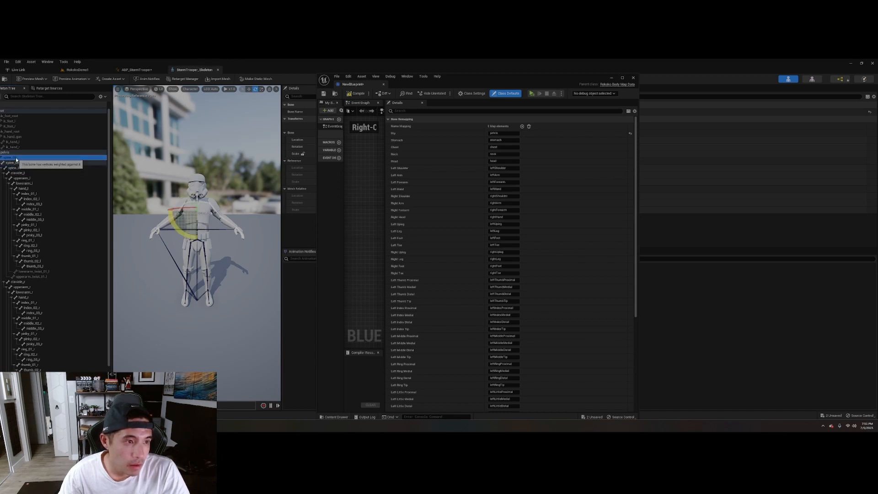
pyautogui.click(18, 163)
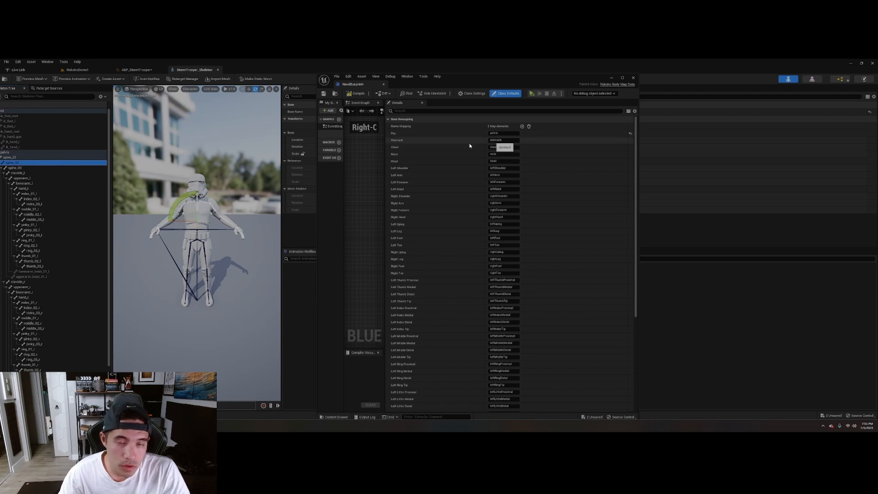
pyautogui.click(498, 140)
pyautogui.rightClick(499, 141)
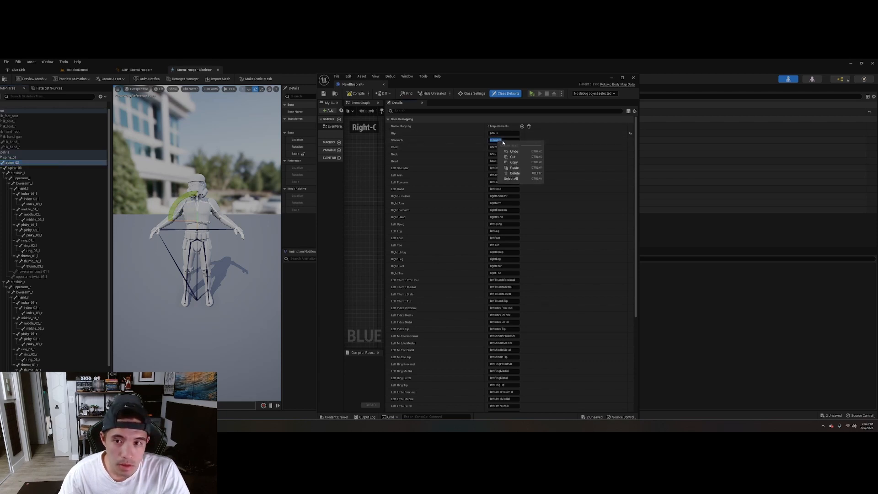
pyautogui.click(514, 167)
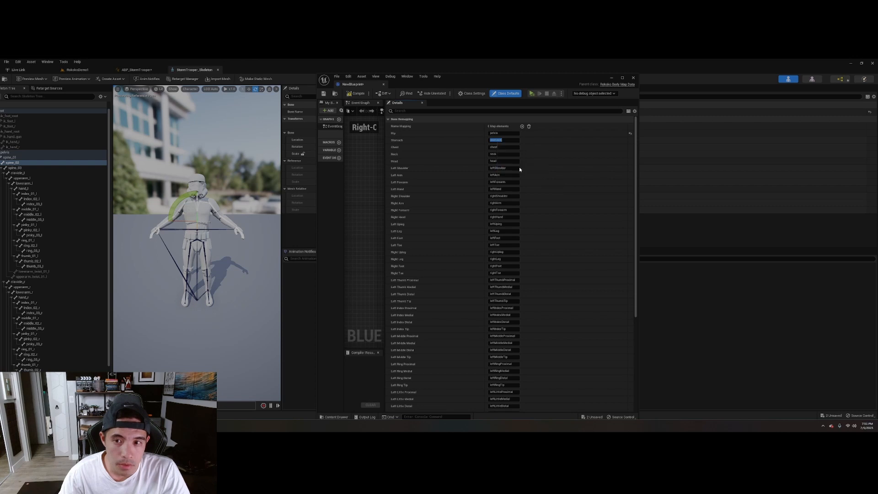
# Step: Copy the spine_03 bone's name from the skeleton tree into the Chest mapping of NewBlueprint
pyautogui.click(23, 169)
pyautogui.rightClick(25, 169)
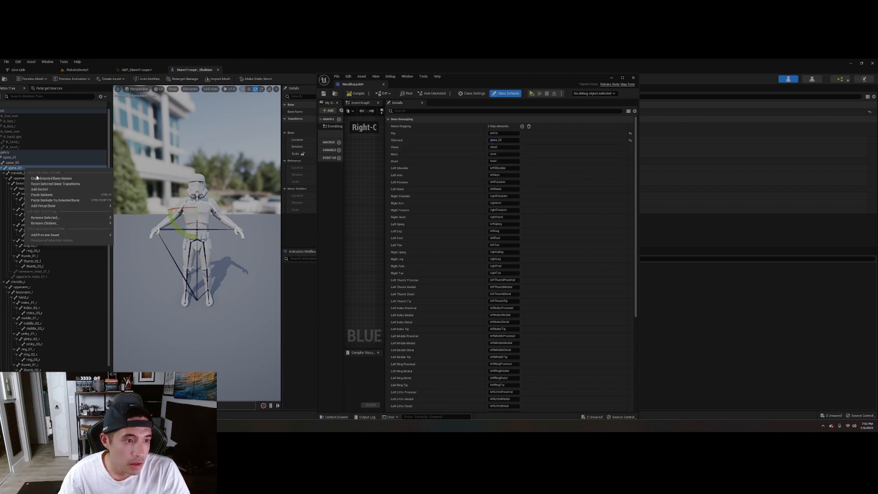
pyautogui.click(37, 178)
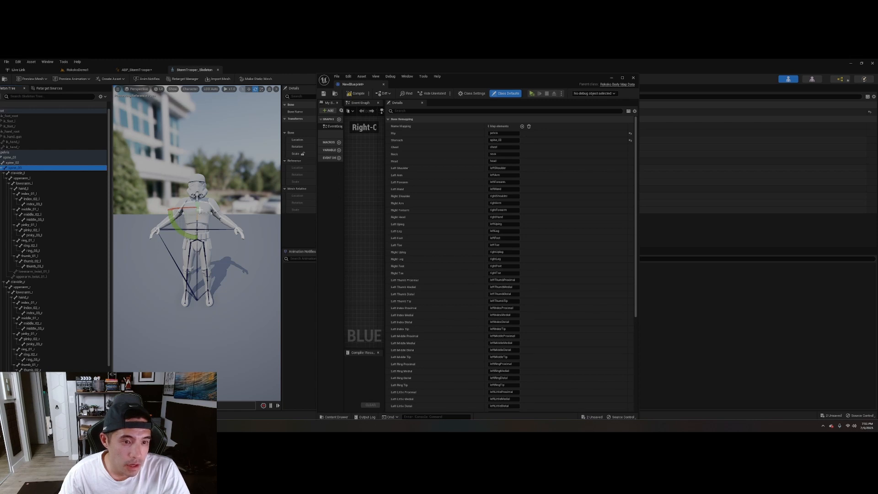
pyautogui.click(503, 147)
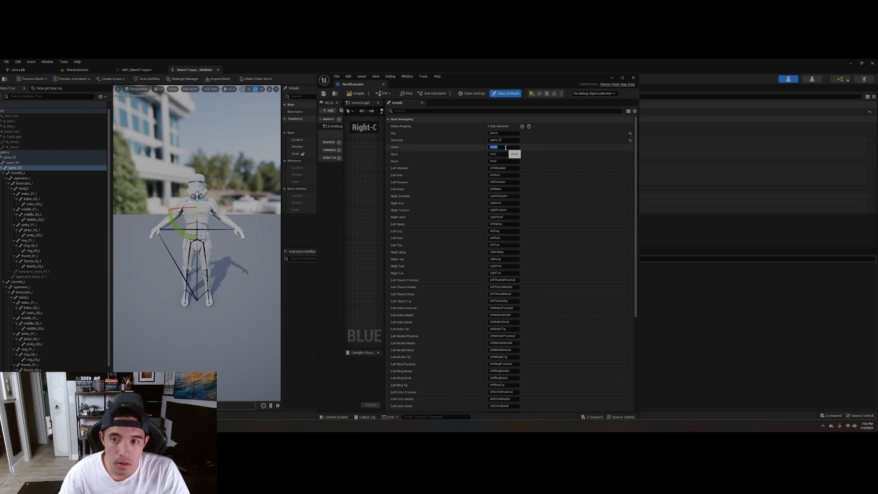
pyautogui.rightClick(505, 148)
pyautogui.click(521, 174)
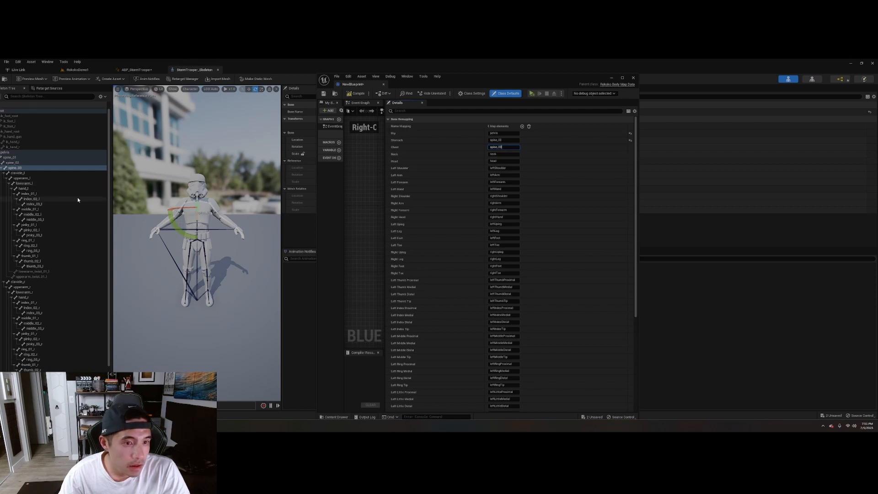
# Step: Copy the neck_01 bone's name from the skeleton tree into the Neck mapping of NewBlueprint
pyautogui.scroll(-2, 13, 355)
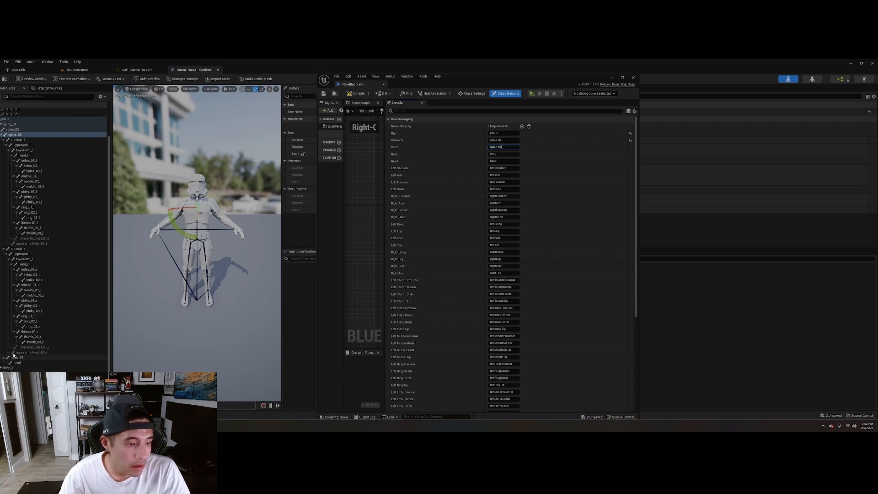
pyautogui.click(19, 358)
pyautogui.rightClick(20, 360)
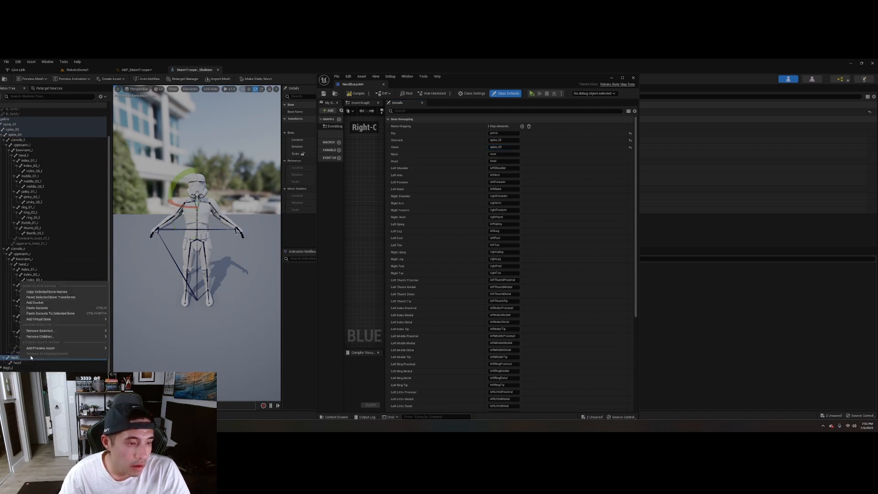
pyautogui.click(41, 293)
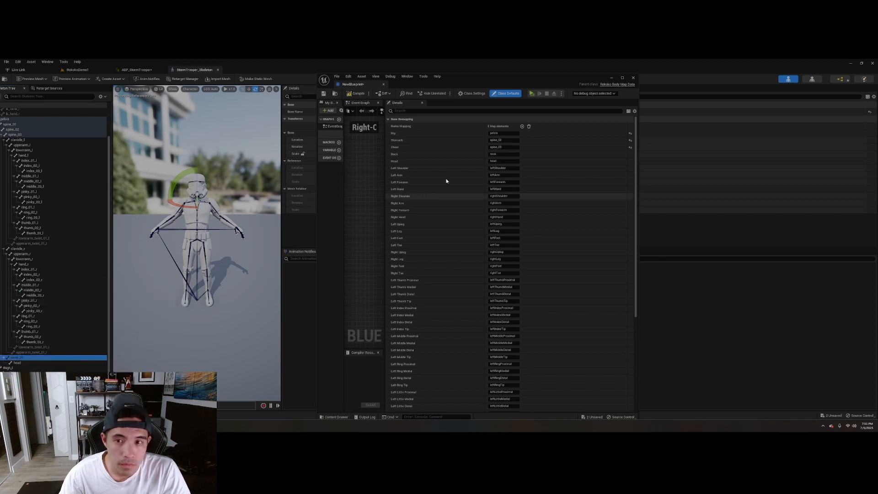
pyautogui.click(499, 154)
pyautogui.rightClick(499, 154)
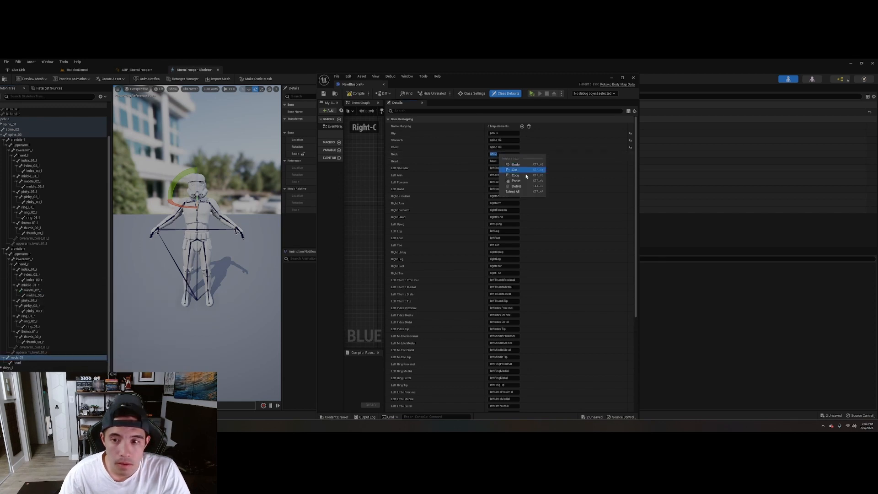
pyautogui.click(525, 179)
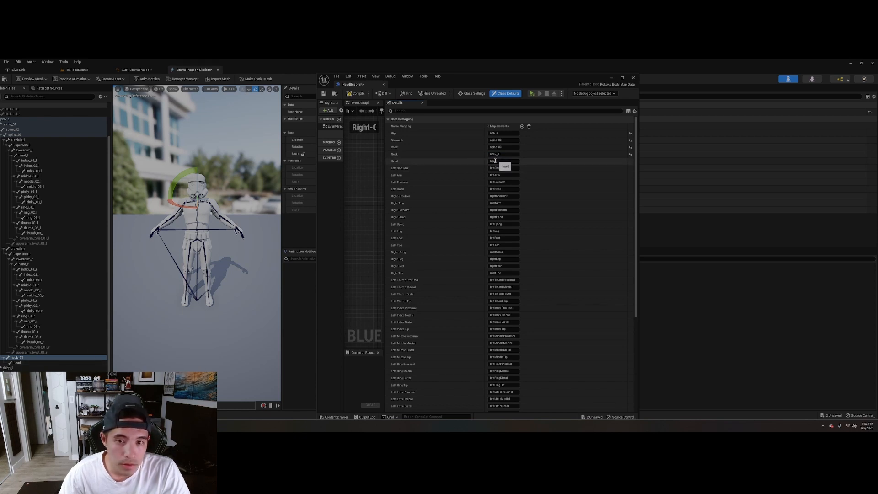
# Step: Copy the clavicle_l bone's name from the skeleton tree into the Left Shoulder mapping
pyautogui.click(25, 139)
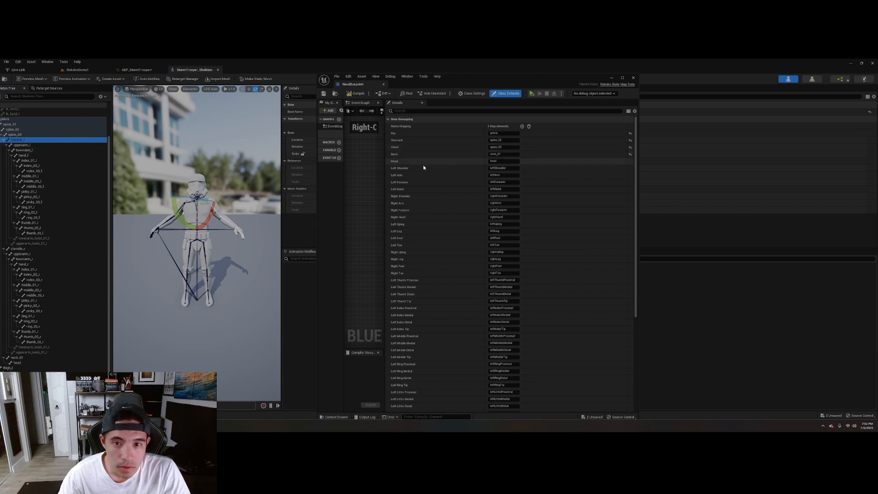
pyautogui.click(503, 169)
pyautogui.rightClick(502, 169)
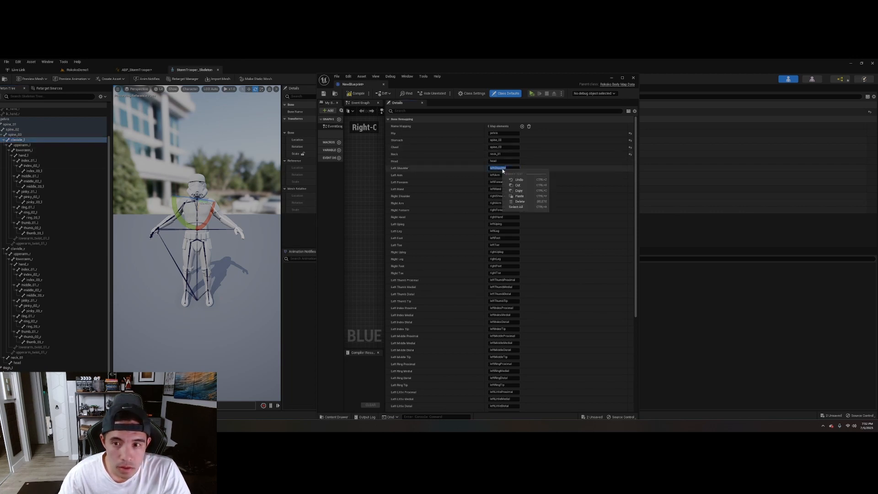
pyautogui.click(538, 197)
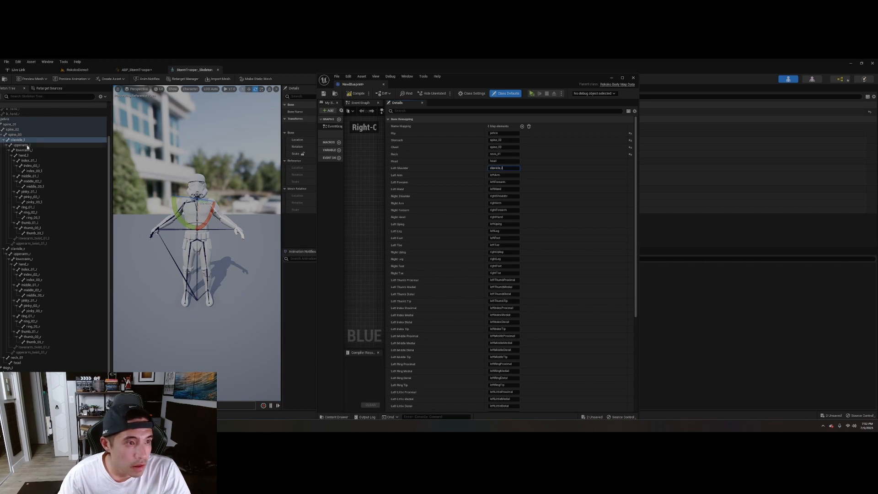
# Step: Copy the upperarm_l bone's name from the skeleton tree into the Left Arm mapping
pyautogui.click(64, 145)
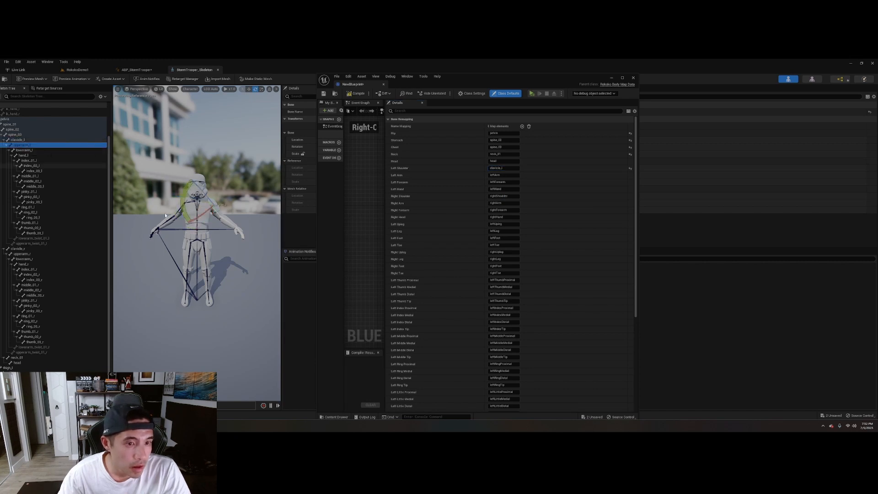
pyautogui.rightClick(31, 146)
pyautogui.click(45, 156)
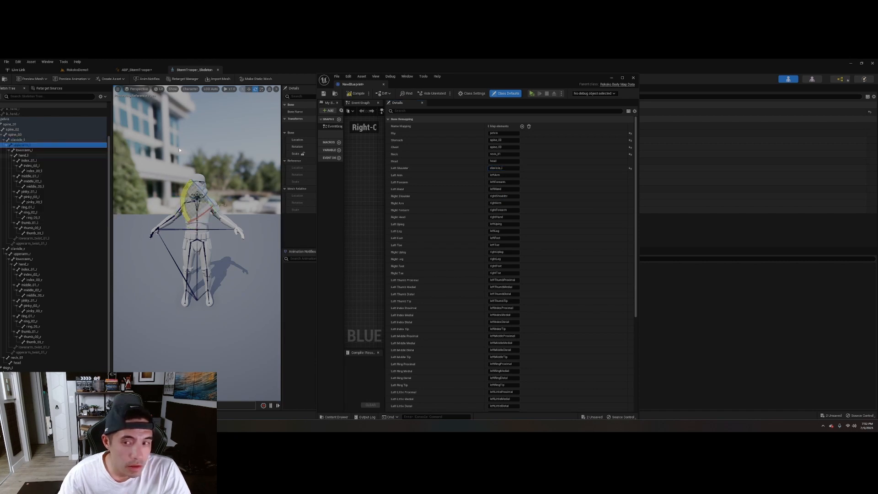
pyautogui.click(502, 175)
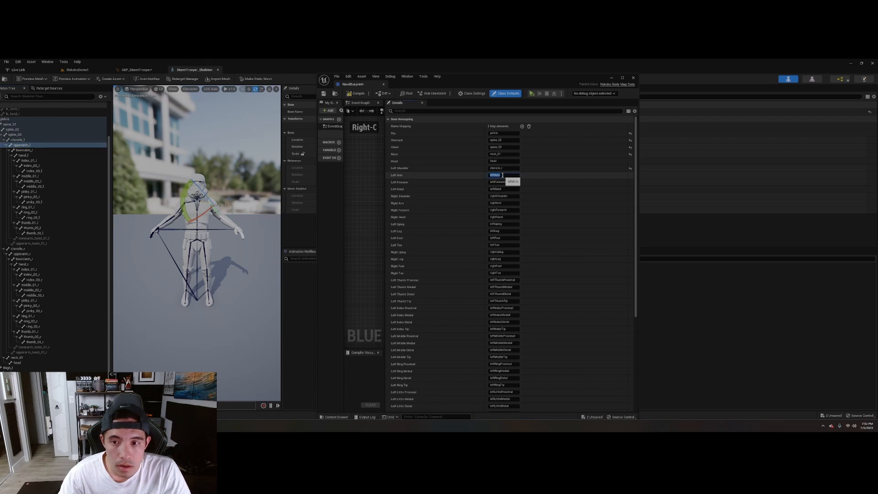
pyautogui.rightClick(502, 175)
pyautogui.click(515, 197)
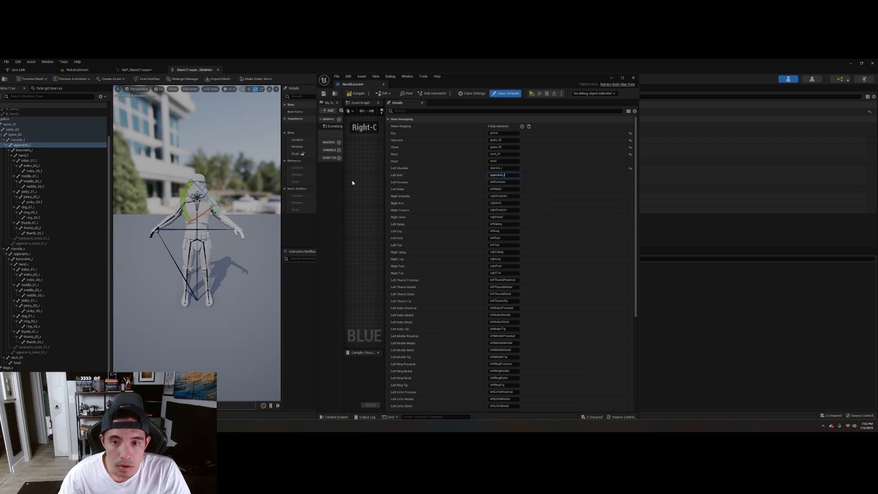
# Step: Copy the lowerarm_l bone's name from the skeleton tree into the Left Forearm mapping
pyautogui.click(33, 150)
pyautogui.rightClick(31, 150)
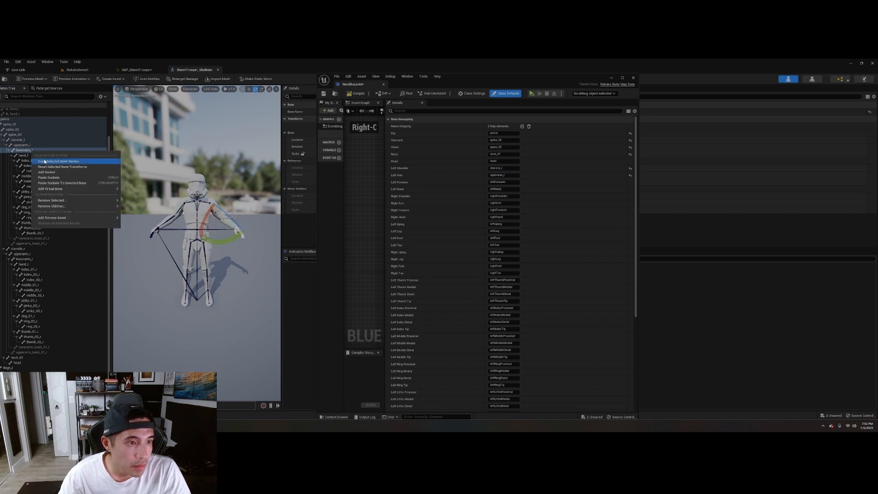
pyautogui.click(44, 161)
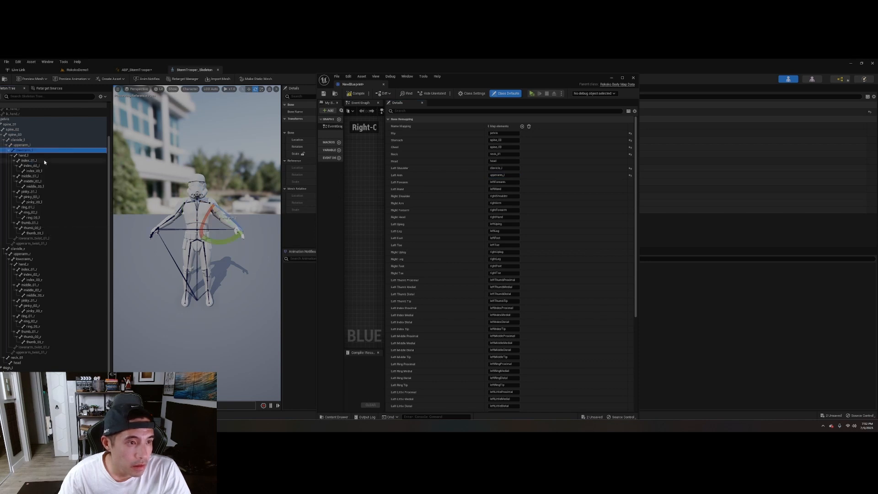
pyautogui.click(500, 182)
pyautogui.rightClick(500, 182)
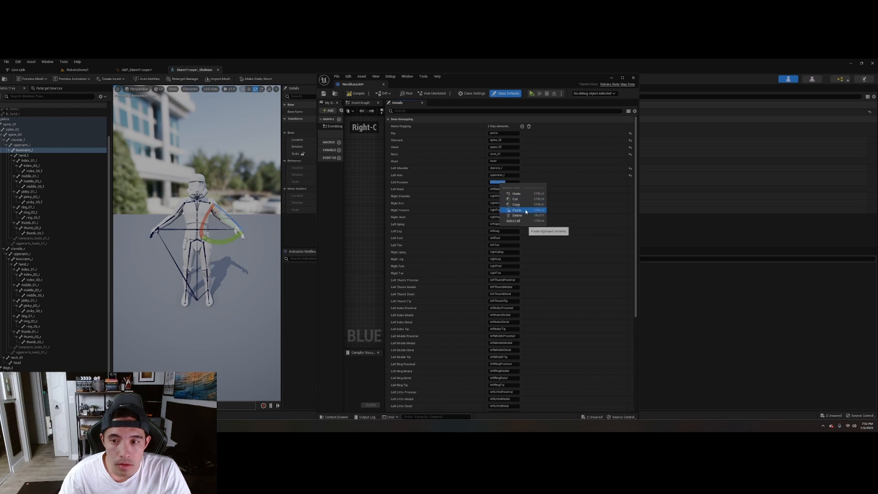
pyautogui.click(516, 209)
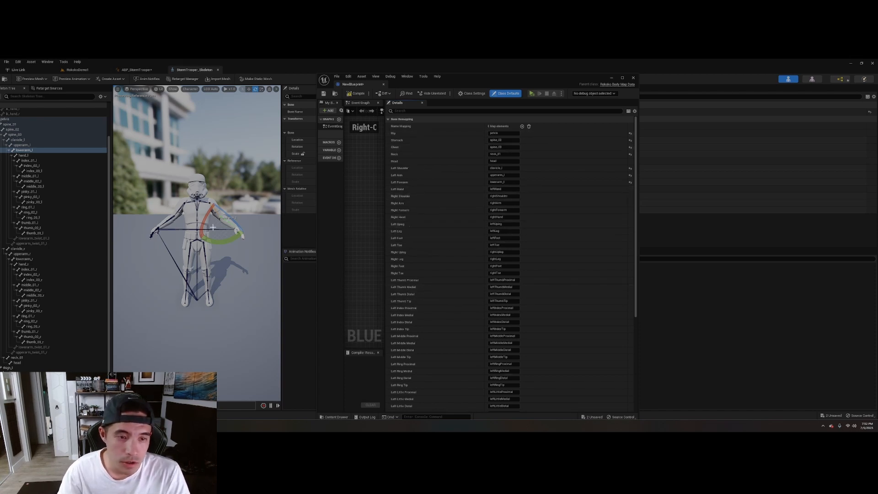
# Step: Copy the hand_l bone's name from the skeleton tree into the Left Hand mapping
pyautogui.click(30, 155)
pyautogui.rightClick(29, 155)
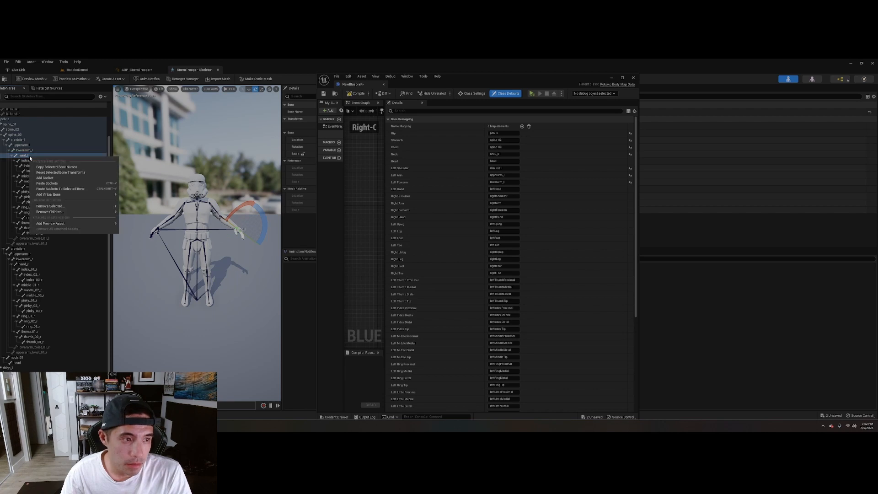
pyautogui.click(46, 167)
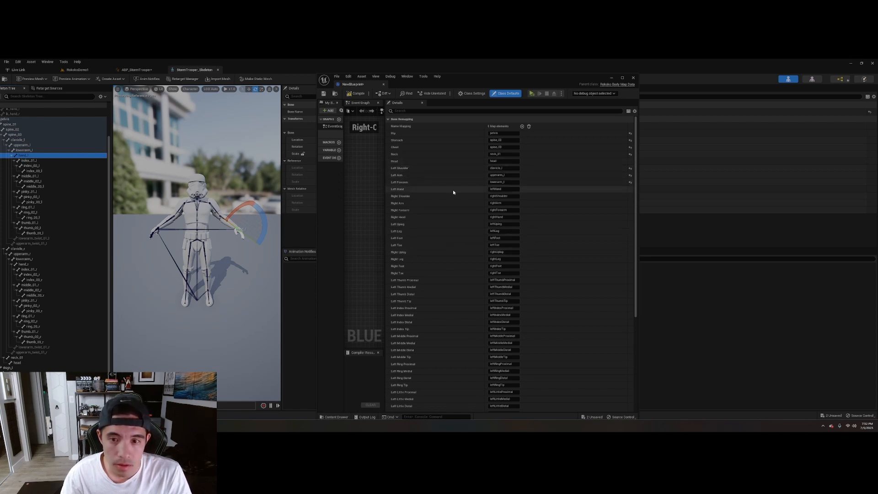
pyautogui.click(503, 188)
pyautogui.rightClick(503, 189)
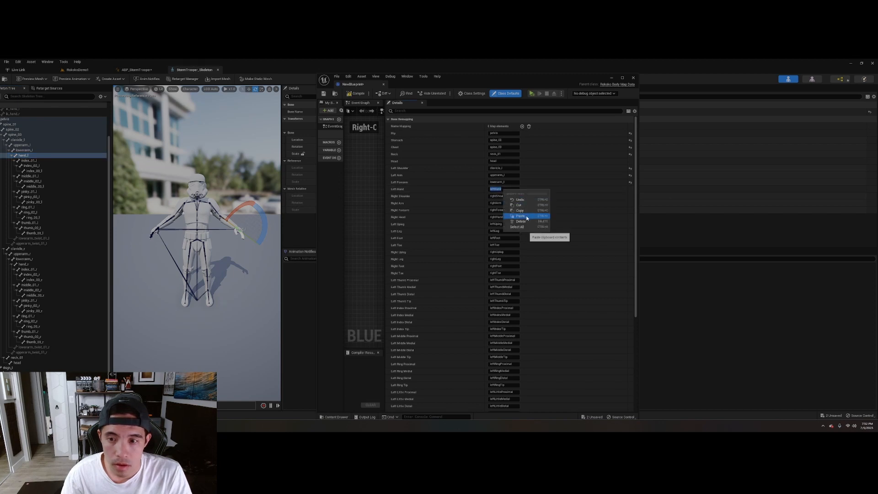
pyautogui.click(525, 215)
pyautogui.click(528, 191)
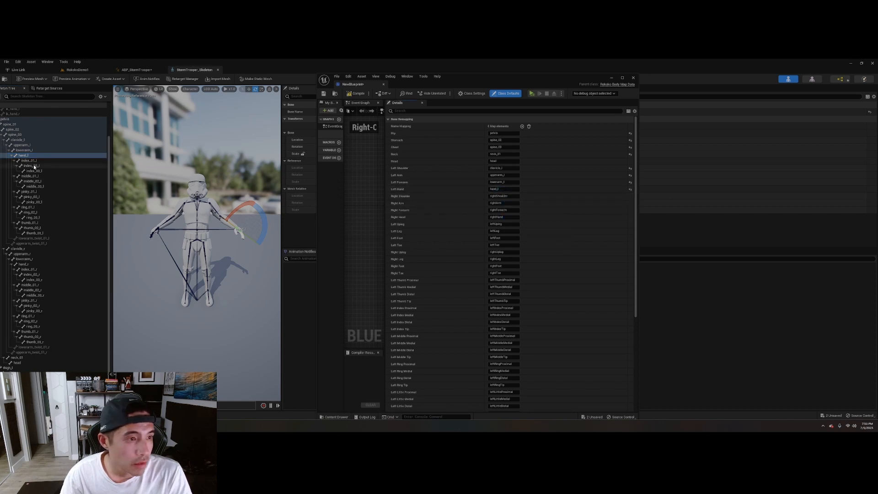
# Step: Copy the clavicle_r bone's name from the skeleton tree into the Right Shoulder mapping
pyautogui.click(18, 249)
pyautogui.rightClick(25, 251)
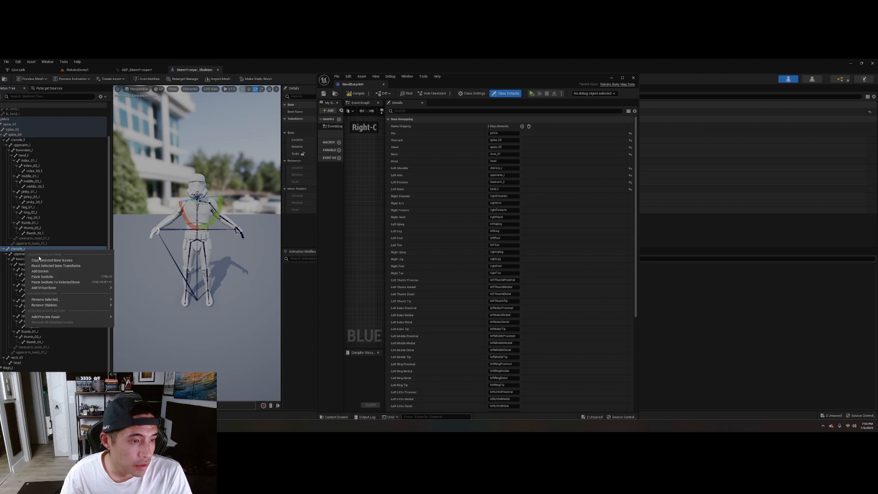
pyautogui.click(40, 258)
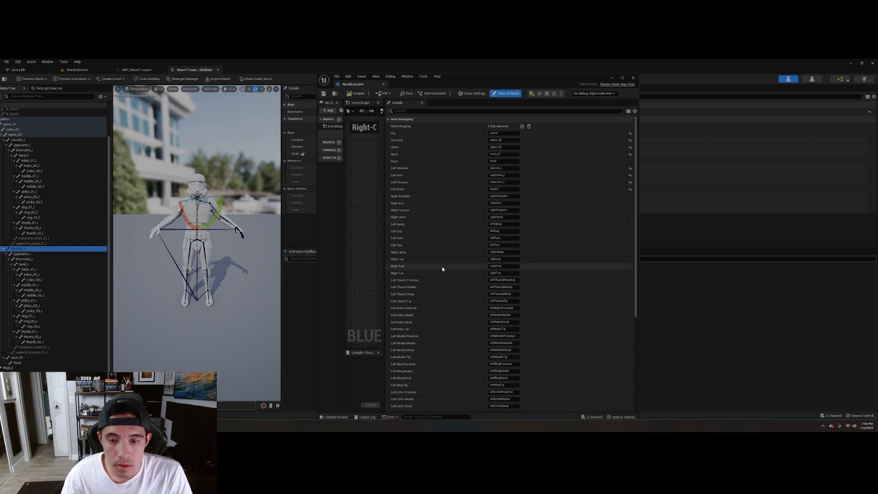
pyautogui.click(499, 197)
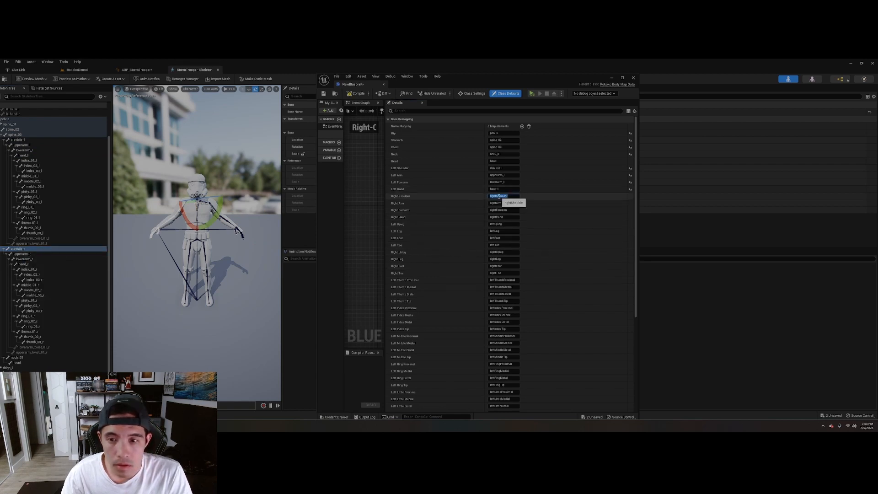
pyautogui.rightClick(499, 196)
pyautogui.click(507, 224)
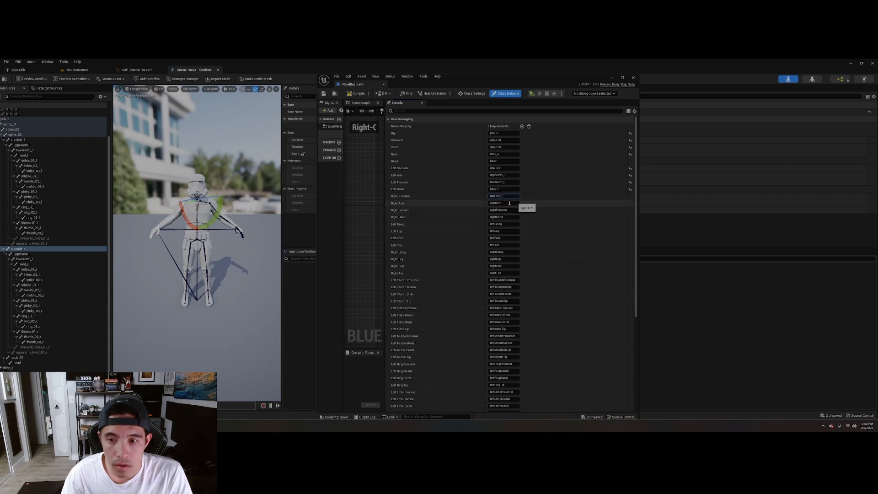
# Step: Copy the upperarm_r bone's name from the skeleton tree into the Right Arm mapping
pyautogui.click(28, 254)
pyautogui.rightClick(28, 256)
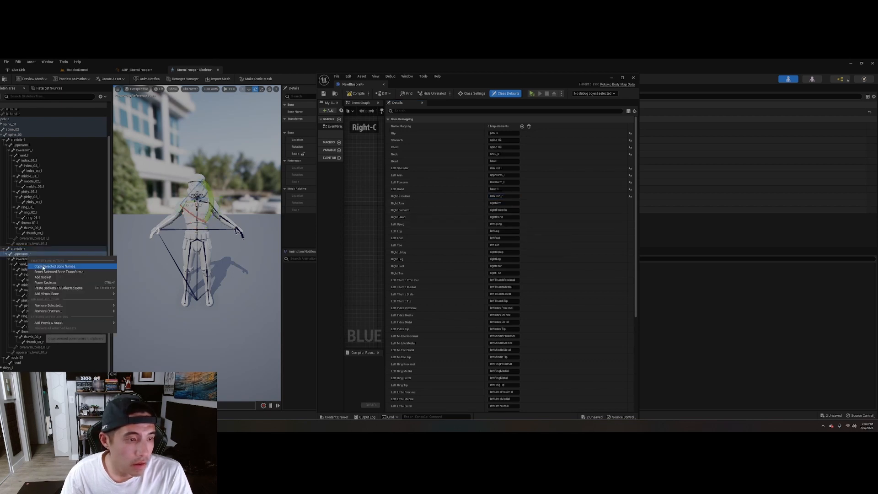
pyautogui.click(43, 266)
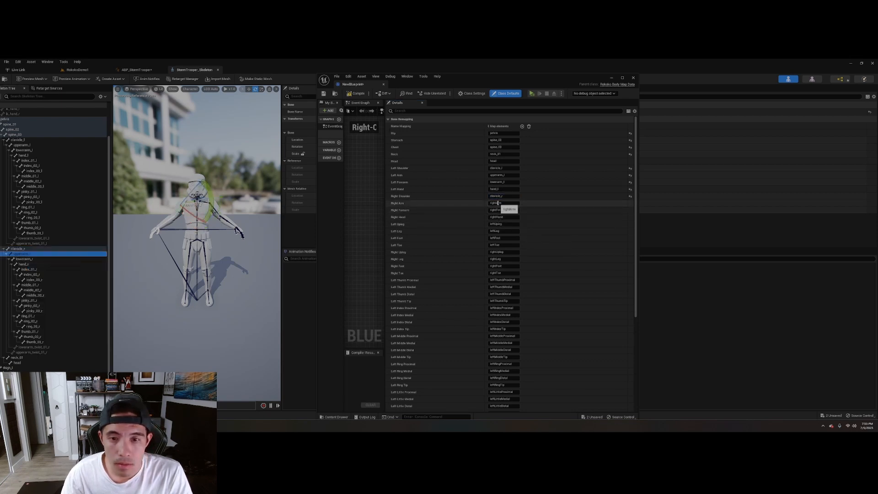
pyautogui.click(497, 203)
pyautogui.rightClick(498, 204)
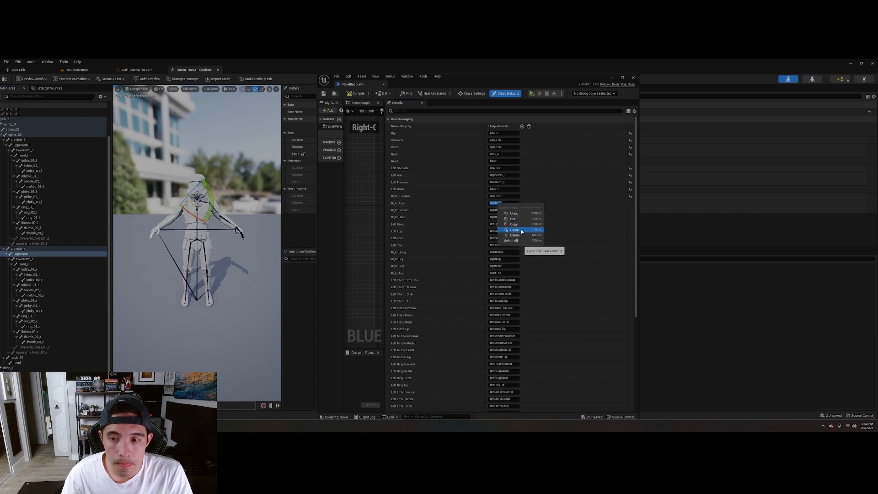
pyautogui.click(514, 229)
# Step: Copy the lowerarm_r bone's name from the skeleton tree into the Right Forearm mapping
pyautogui.click(33, 259)
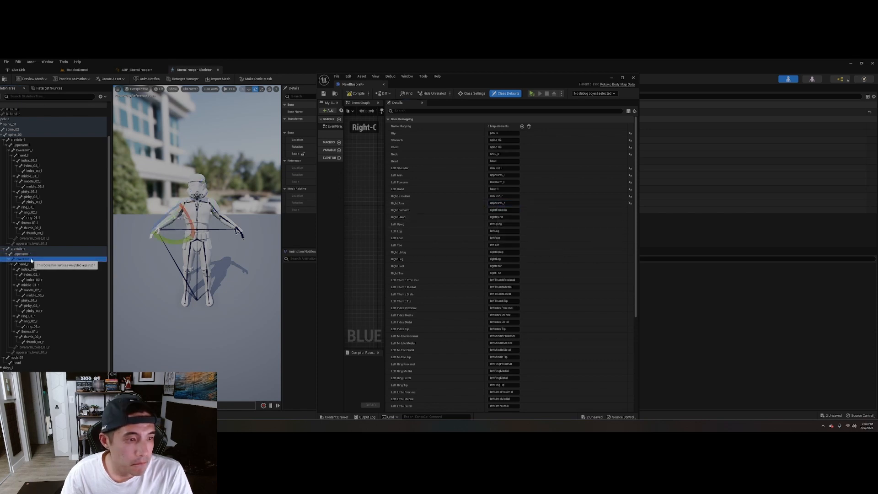
pyautogui.rightClick(34, 259)
pyautogui.click(43, 270)
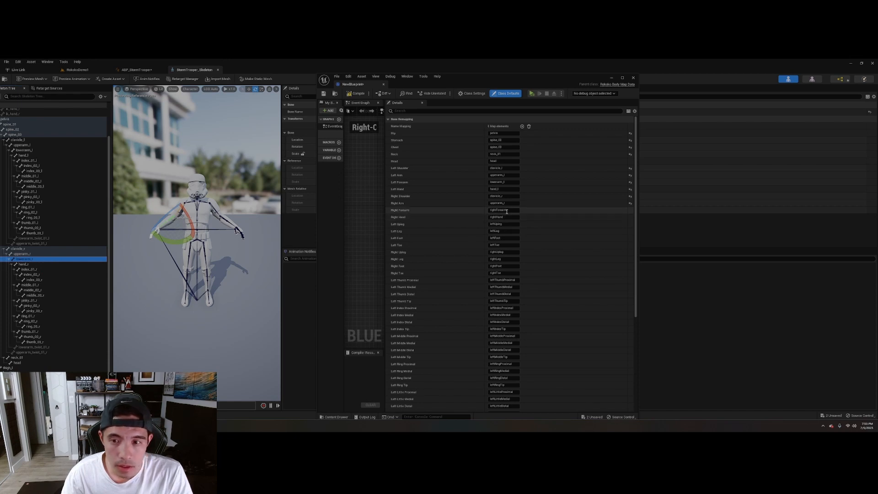
pyautogui.click(507, 211)
pyautogui.rightClick(507, 211)
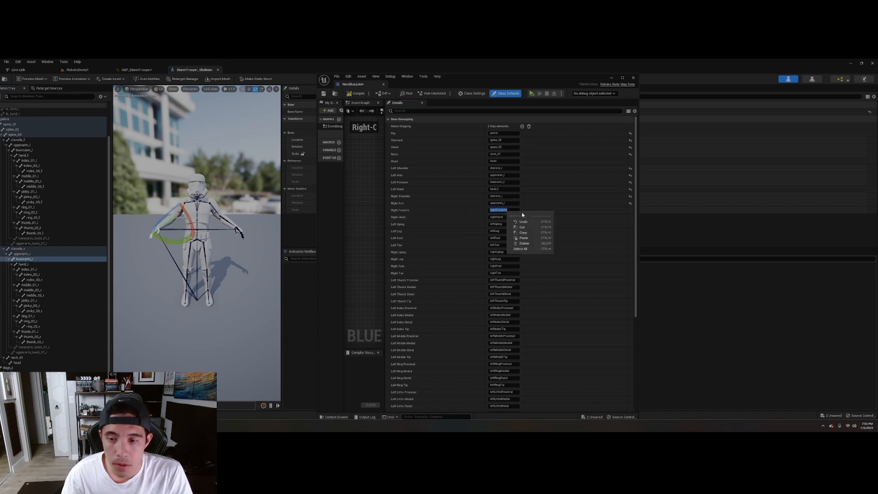
pyautogui.click(524, 238)
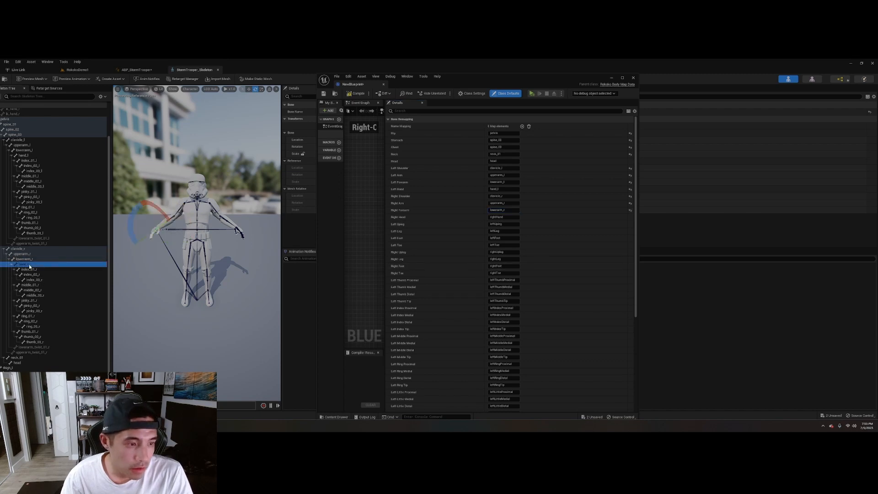
# Step: Copy the hand_r bone's name from the skeleton tree into the Right Hand mapping
pyautogui.rightClick(29, 265)
pyautogui.click(43, 276)
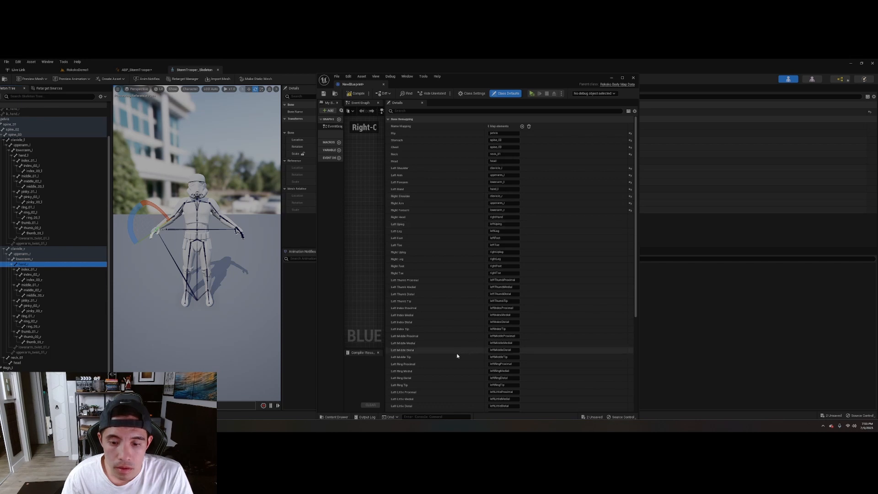
pyautogui.scroll(-5, 456, 352)
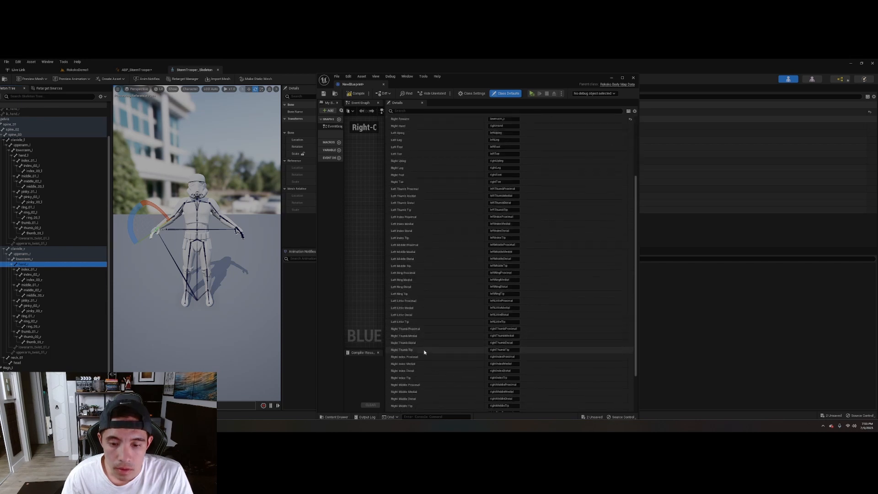
pyautogui.scroll(-3, 426, 354)
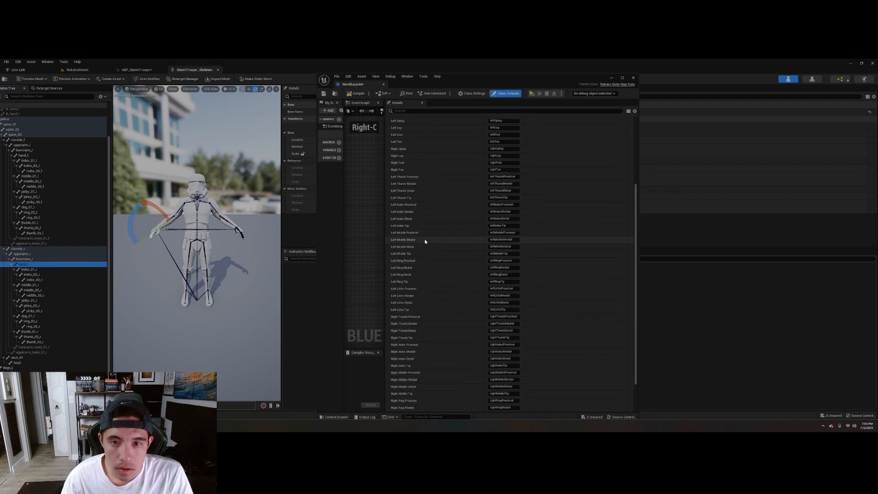
pyautogui.scroll(6, 437, 198)
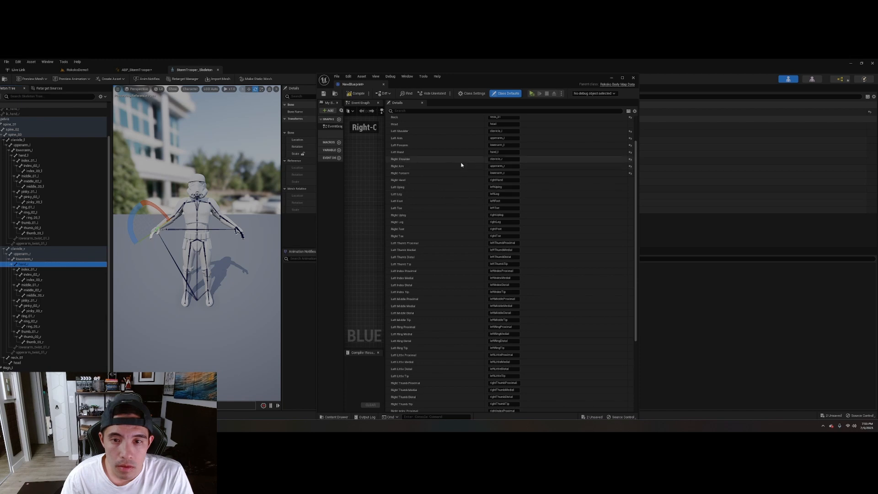
pyautogui.click(499, 180)
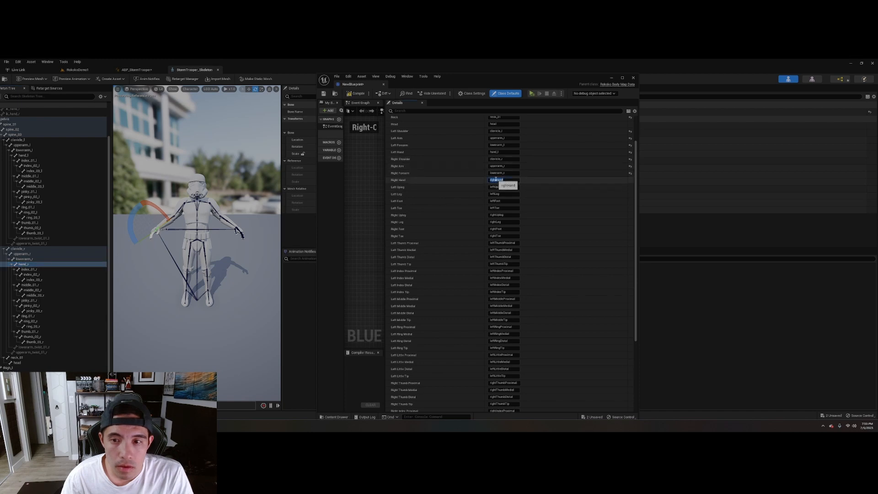
pyautogui.rightClick(497, 181)
pyautogui.click(512, 205)
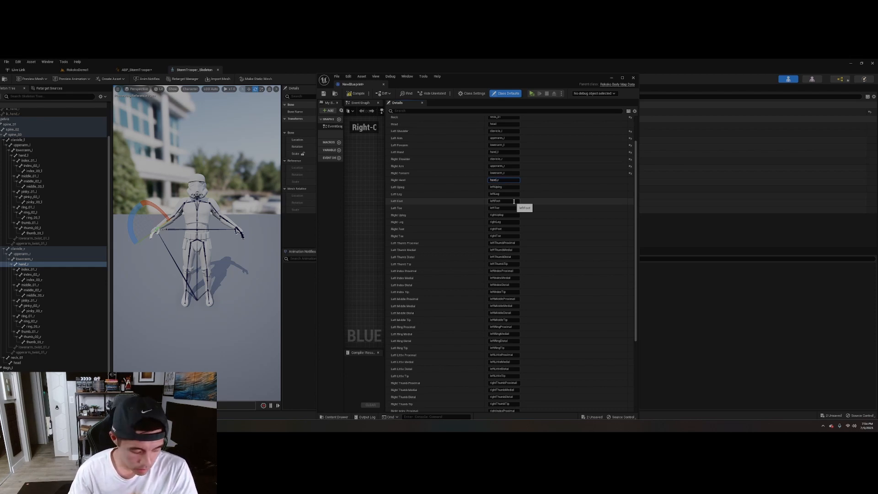
pyautogui.press('super+plus')
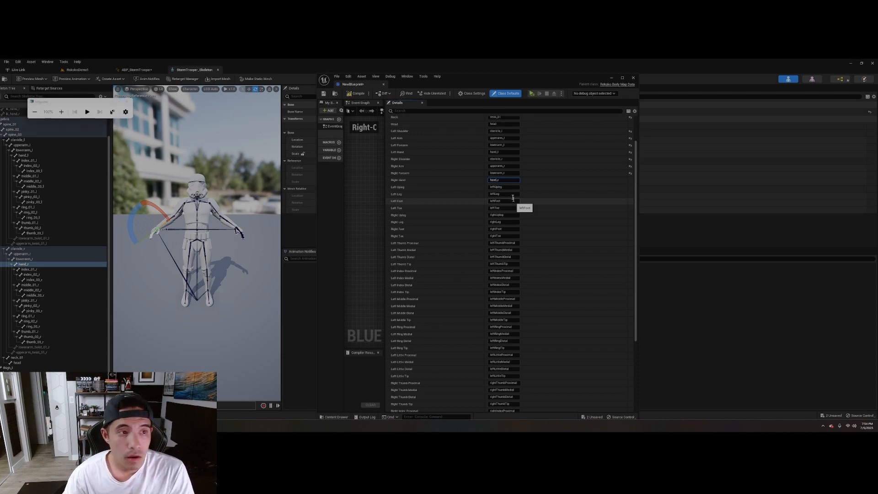
pyautogui.click(61, 112)
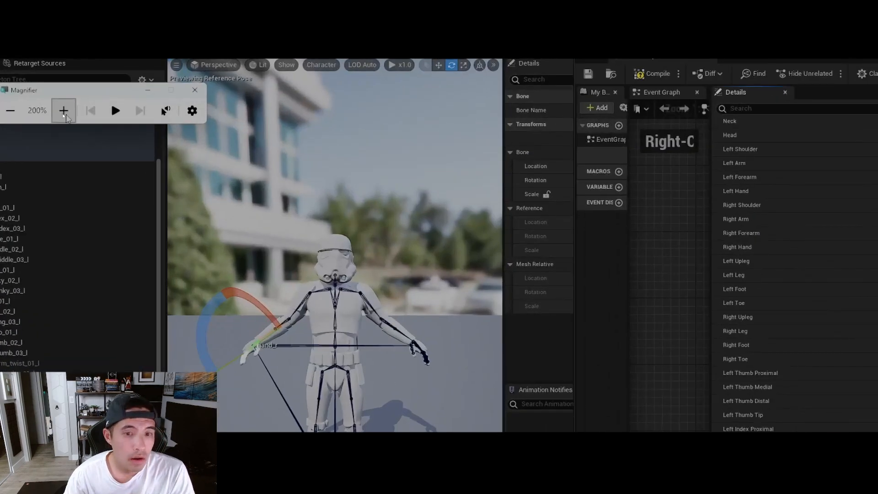
pyautogui.click(10, 110)
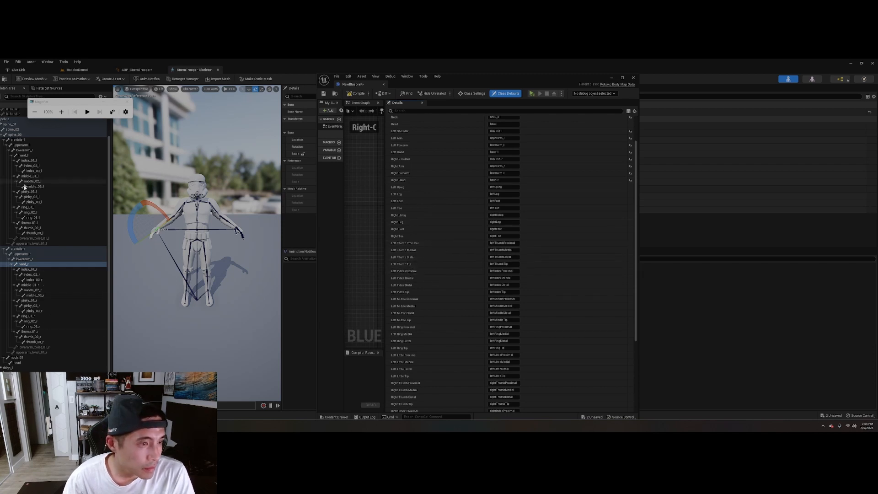
# Step: Copy the thumb_01_l bone's name from the skeleton tree into the Left Thumb Proximal mapping
pyautogui.click(36, 224)
pyautogui.rightClick(36, 224)
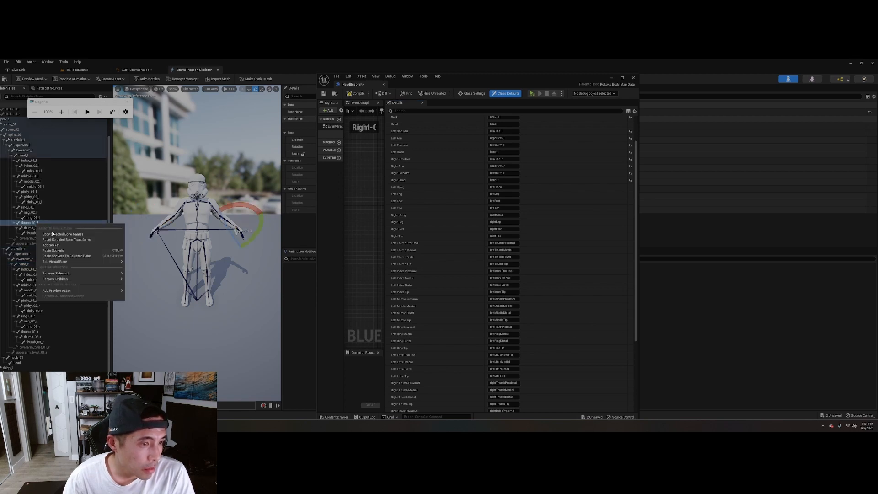
pyautogui.click(54, 234)
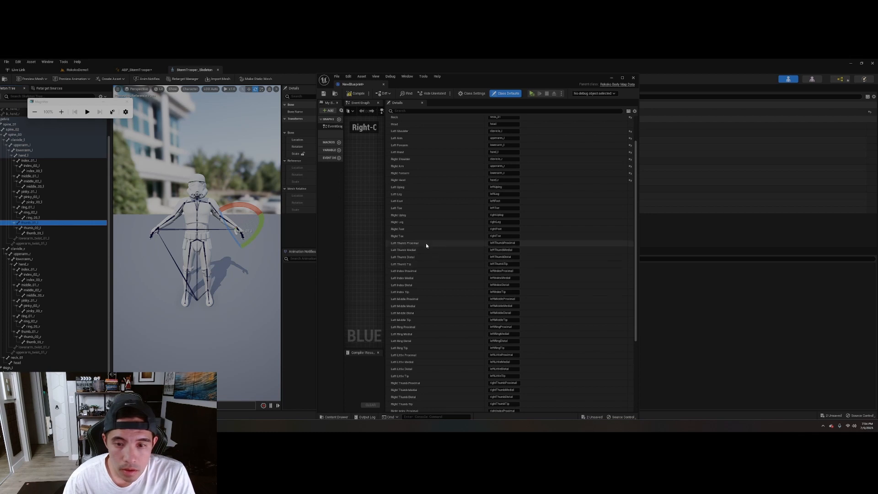
pyautogui.click(495, 244)
pyautogui.rightClick(494, 244)
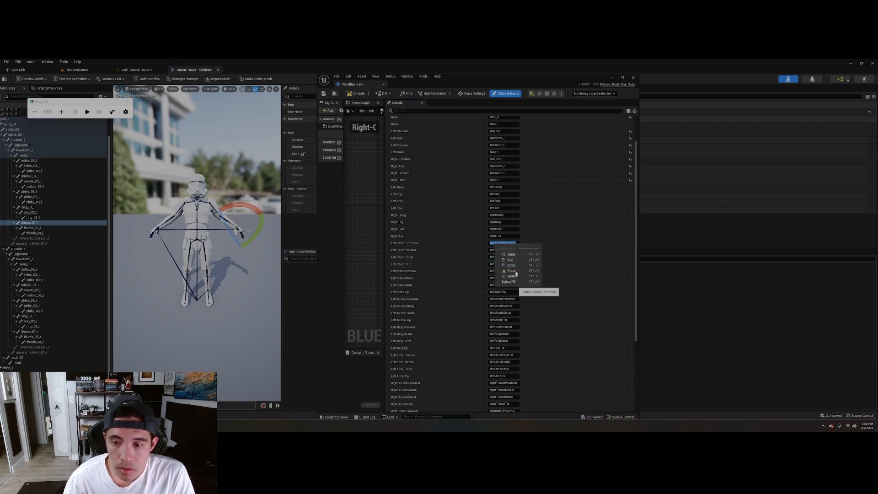
pyautogui.click(512, 270)
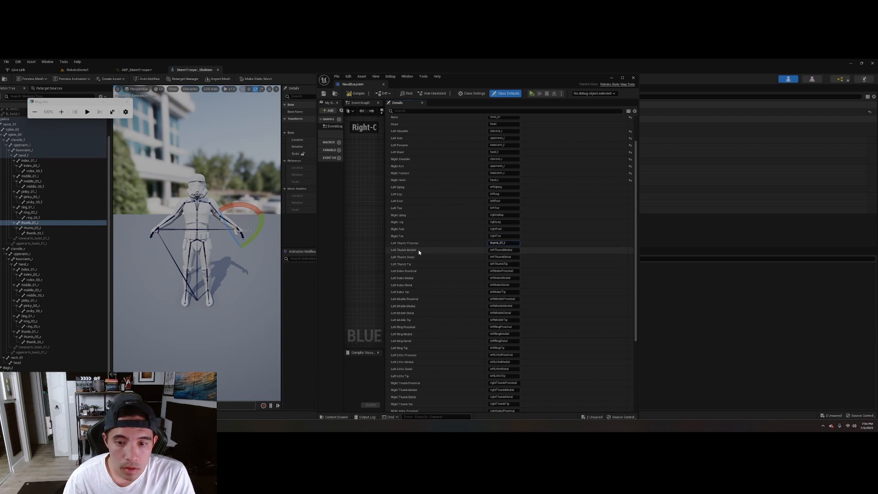
# Step: Copy the thumb_02_l bone's name from the skeleton tree into the Left Thumb Medial mapping
pyautogui.click(33, 228)
pyautogui.rightClick(35, 229)
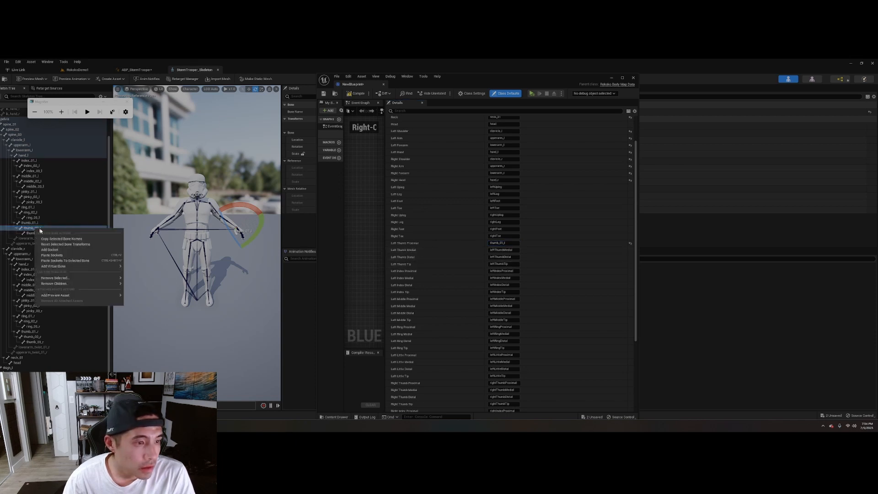
pyautogui.click(53, 238)
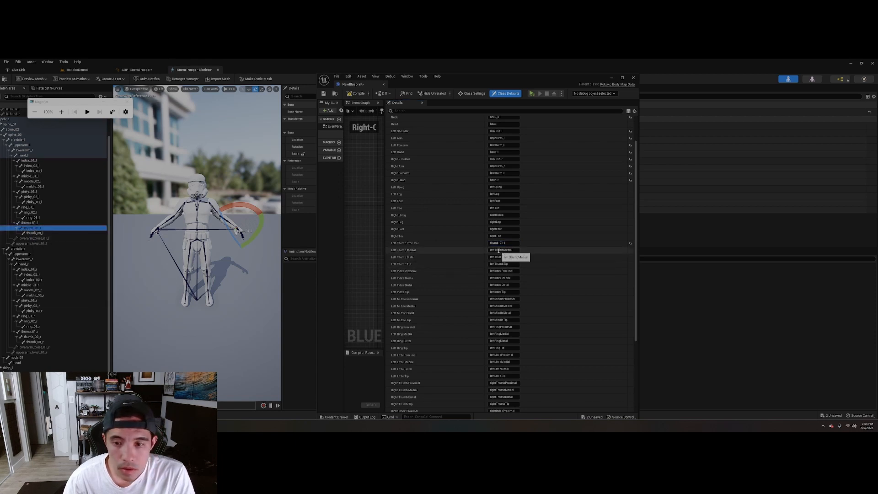
pyautogui.click(499, 250)
pyautogui.rightClick(500, 251)
pyautogui.click(522, 278)
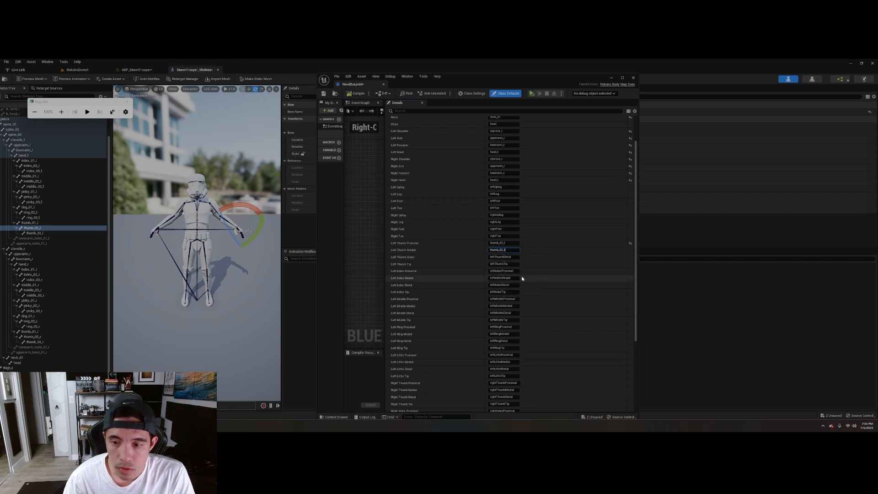
# Step: Copy the thumb_03_l bone's name from the skeleton tree into the Left Thumb Distal mapping and reset Left Thumb Tip to None
pyautogui.click(42, 233)
pyautogui.rightClick(43, 233)
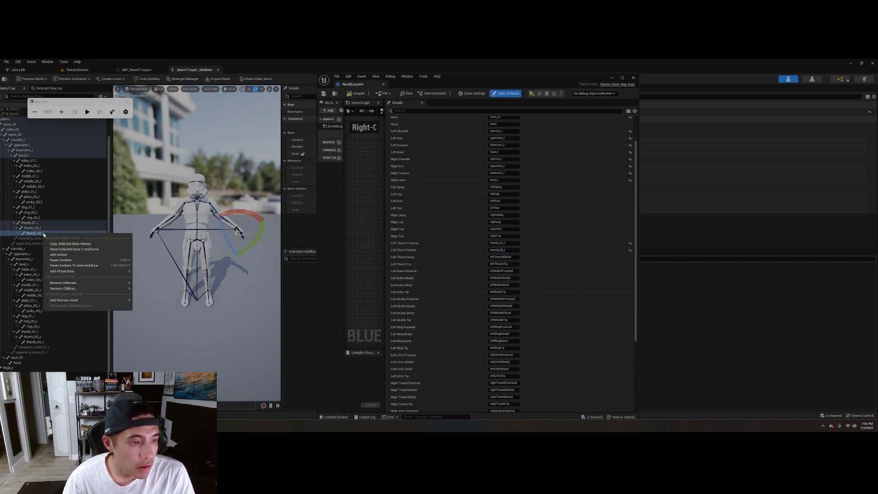
pyautogui.click(68, 244)
pyautogui.click(502, 257)
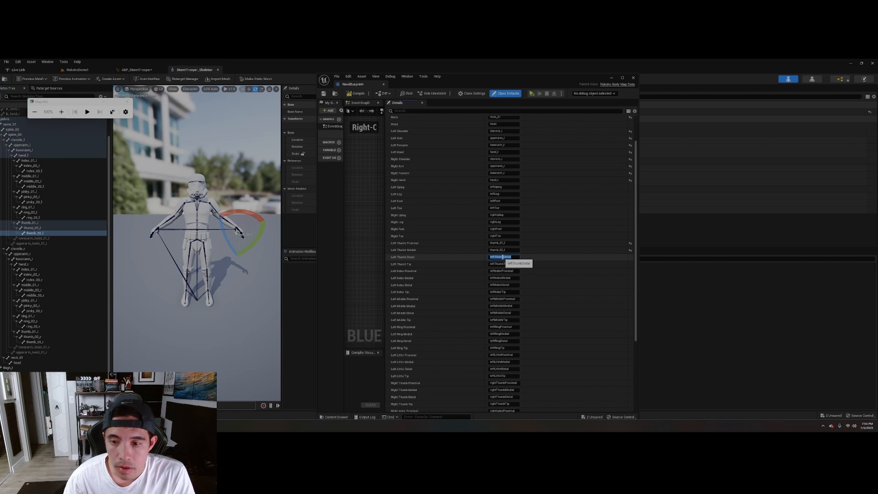
pyautogui.rightClick(503, 257)
pyautogui.click(530, 284)
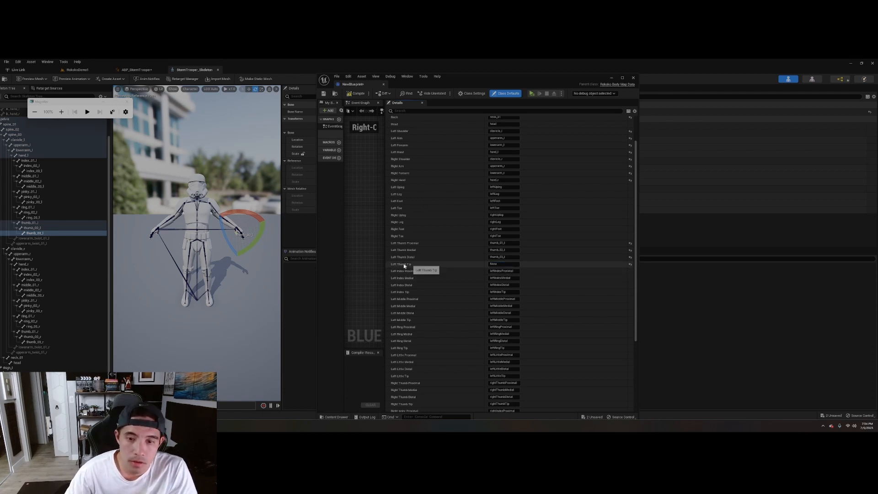
# Step: Save the body map blueprint and close its editor to return to the Storm Trooper skeleton
pyautogui.scroll(-4, 463, 295)
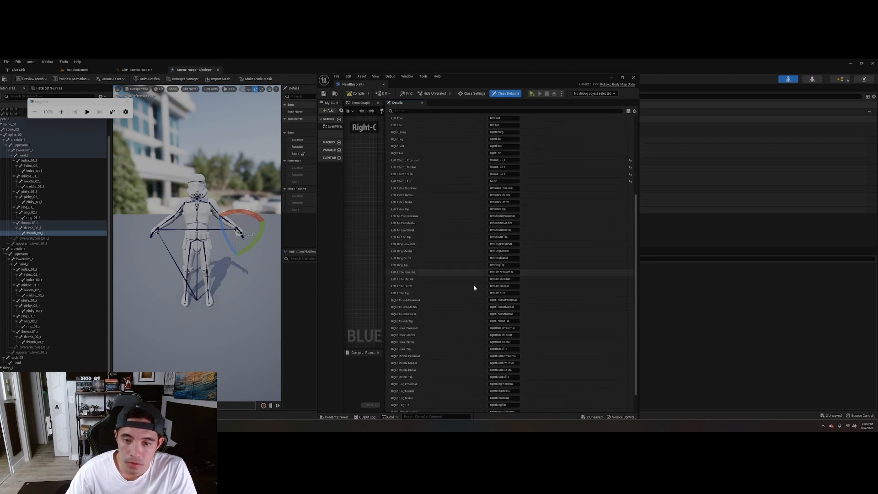
pyautogui.scroll(-1, 474, 288)
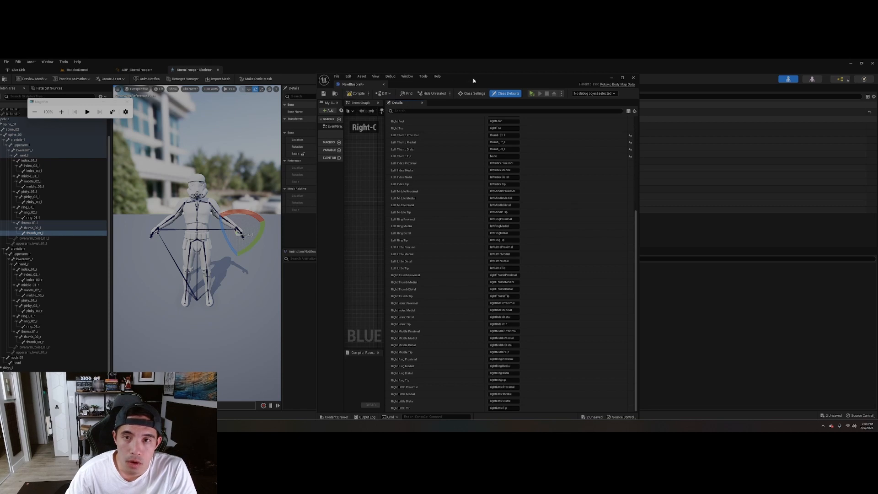
pyautogui.moveTo(473, 81); pyautogui.dragTo(529, 75)
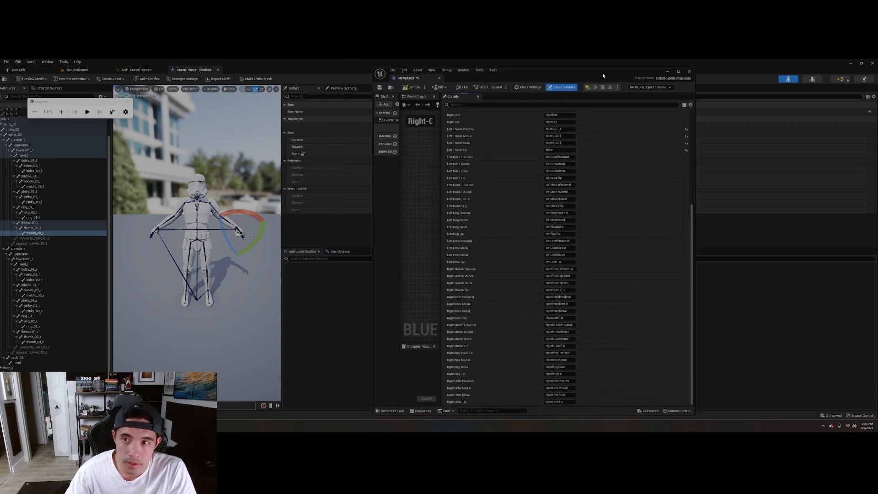
pyautogui.moveTo(602, 76); pyautogui.dragTo(556, 72)
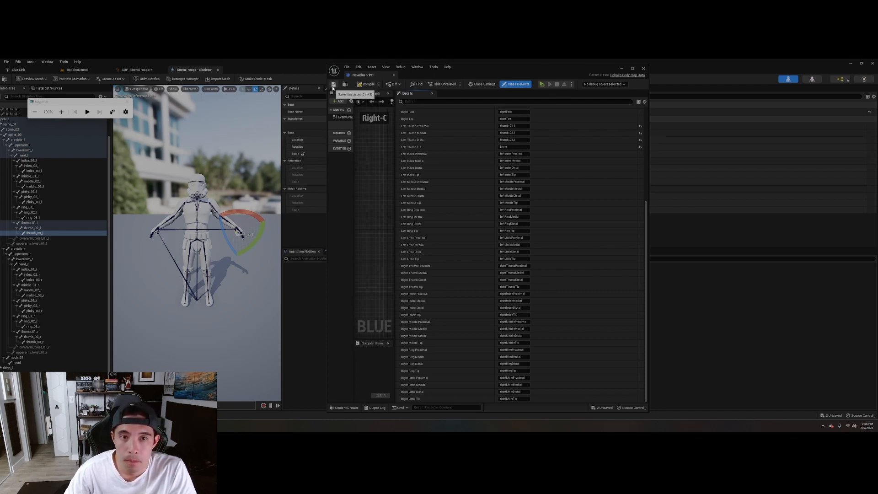
pyautogui.click(393, 75)
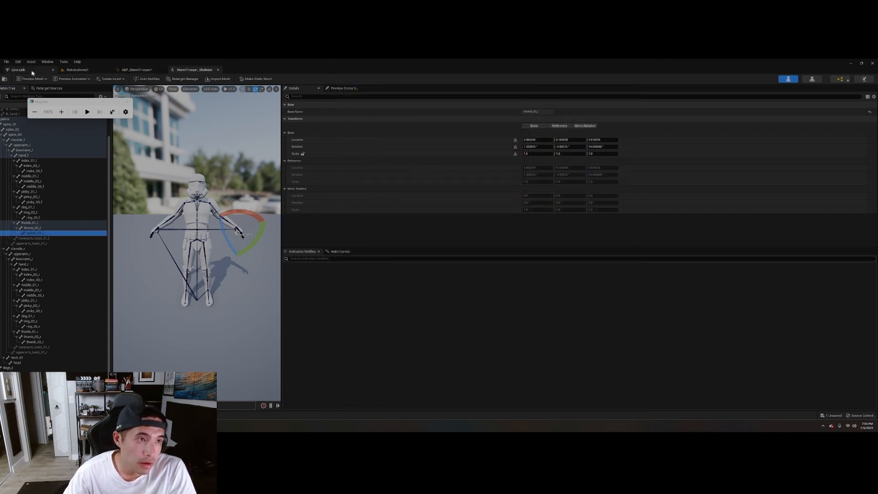
# Step: Switch to the level editor and open the project's Content\BoneMaps folder in File Explorer
pyautogui.click(94, 71)
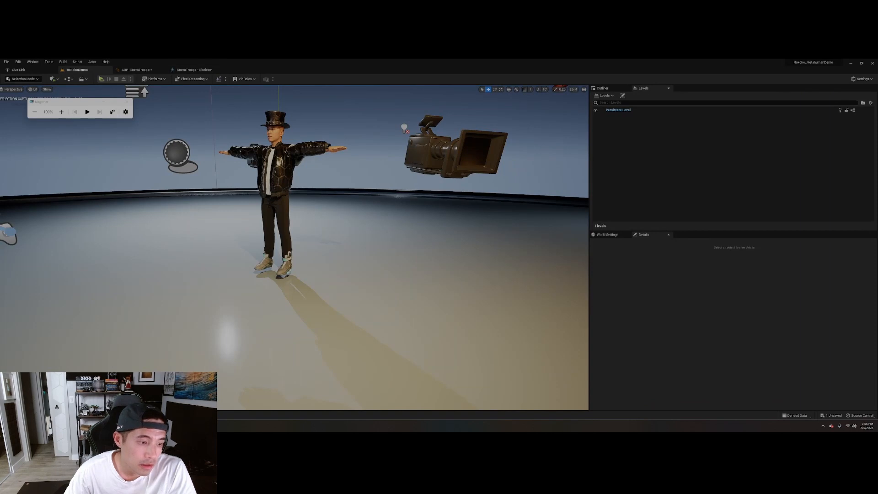
pyautogui.click(17, 415)
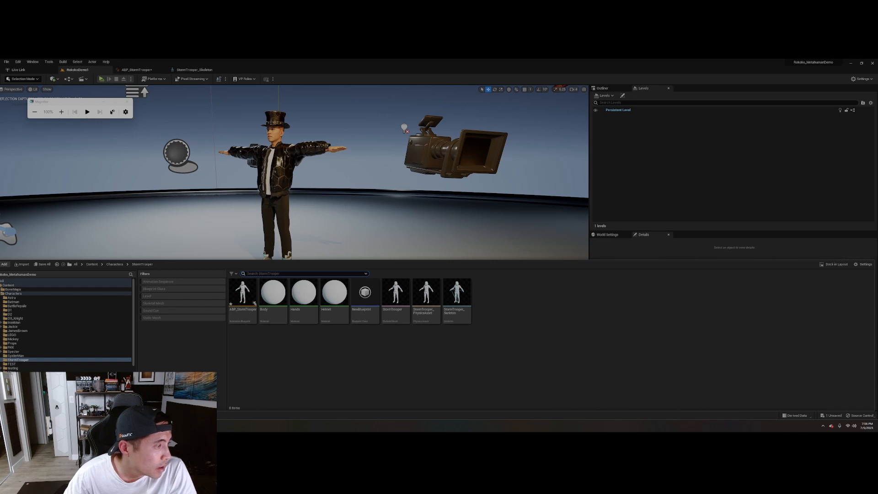
pyautogui.moveTo(0, 174); pyautogui.dragTo(171, 203)
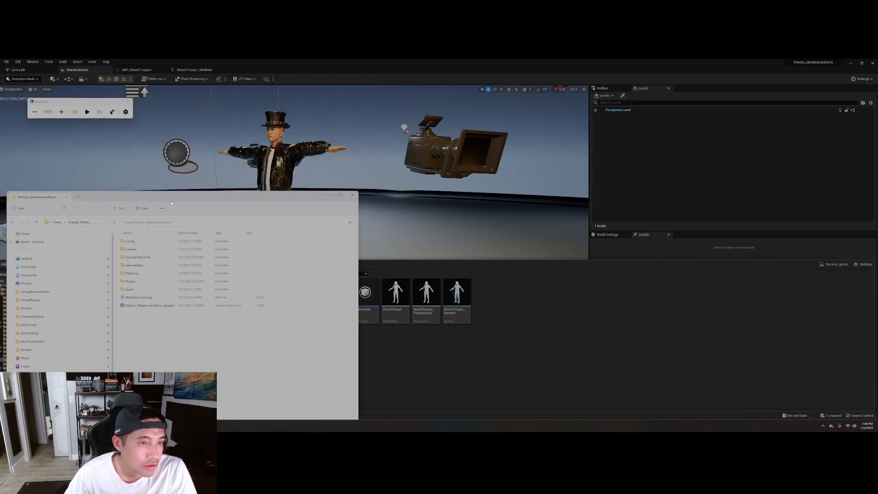
pyautogui.doubleClick(132, 249)
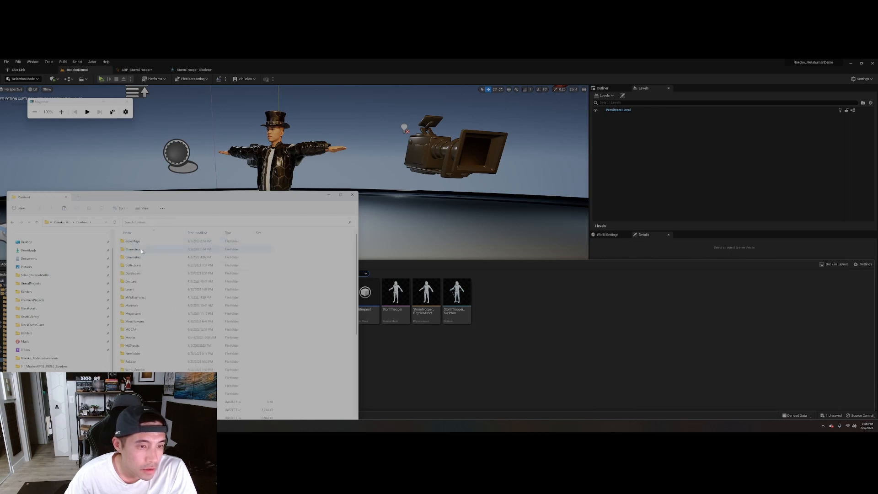
pyautogui.doubleClick(134, 242)
# Step: Paste the UE mannequin bone map asset file into the BoneMaps folder and display that folder in the Content Browser
pyautogui.rightClick(149, 353)
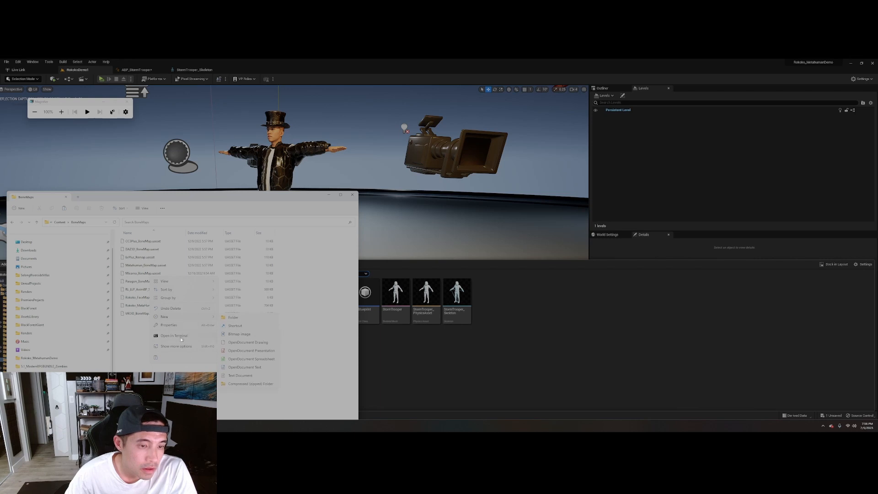
pyautogui.click(139, 349)
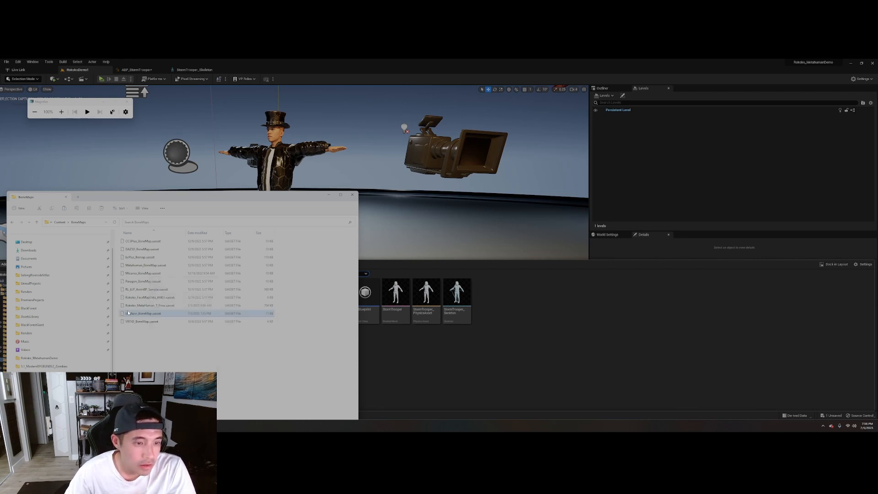
pyautogui.click(350, 198)
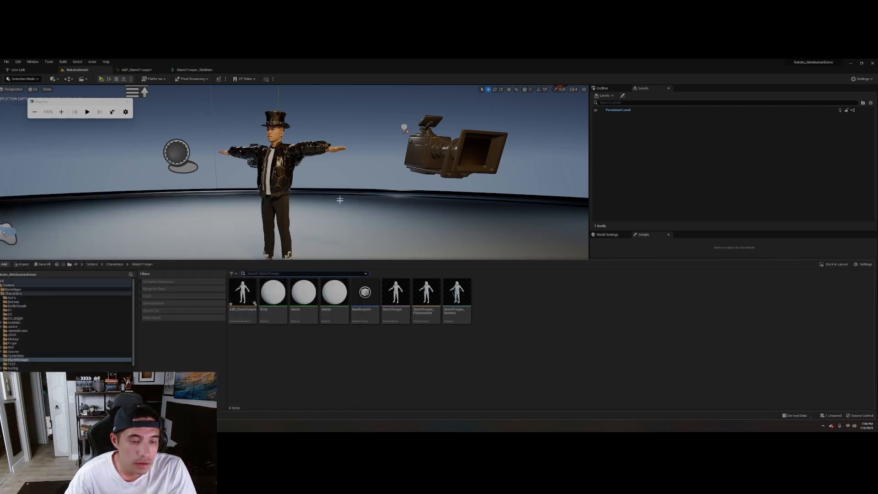
pyautogui.click(12, 289)
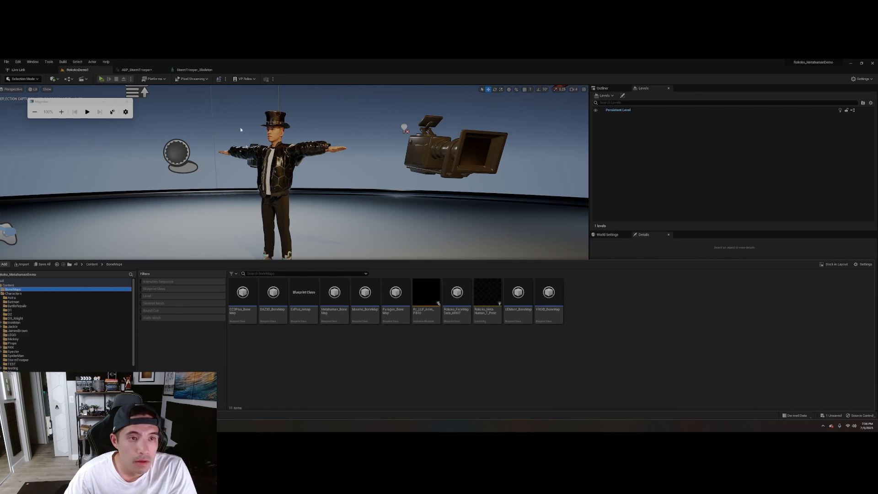
# Step: In ABP_StormTrooper, set the preview value of Rokoko Body Map to the UE mannequin bone map
pyautogui.click(123, 69)
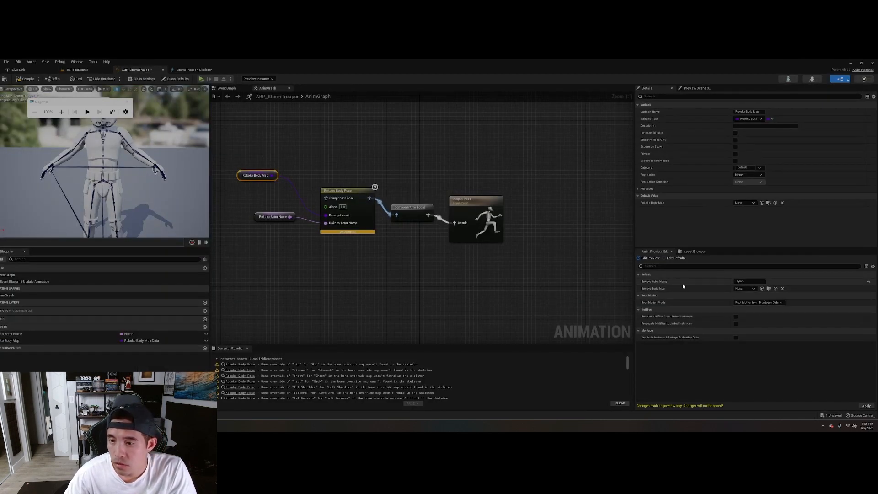
pyautogui.click(745, 288)
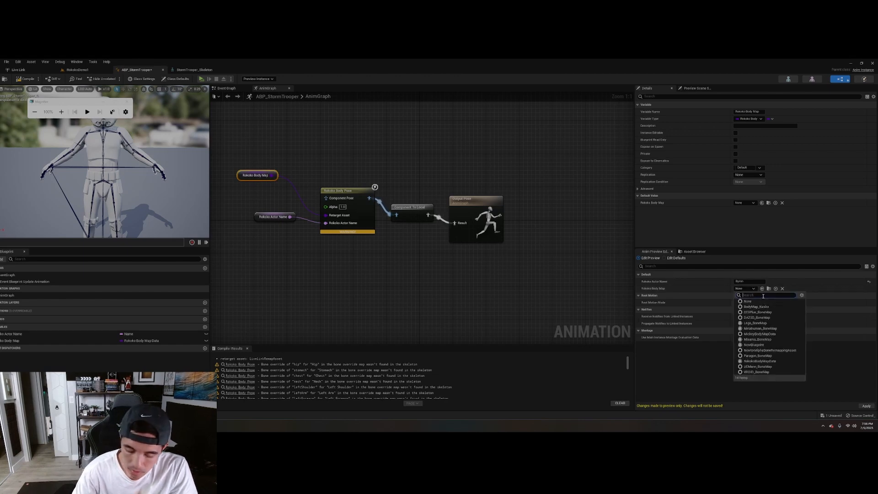
pyautogui.write('ue')
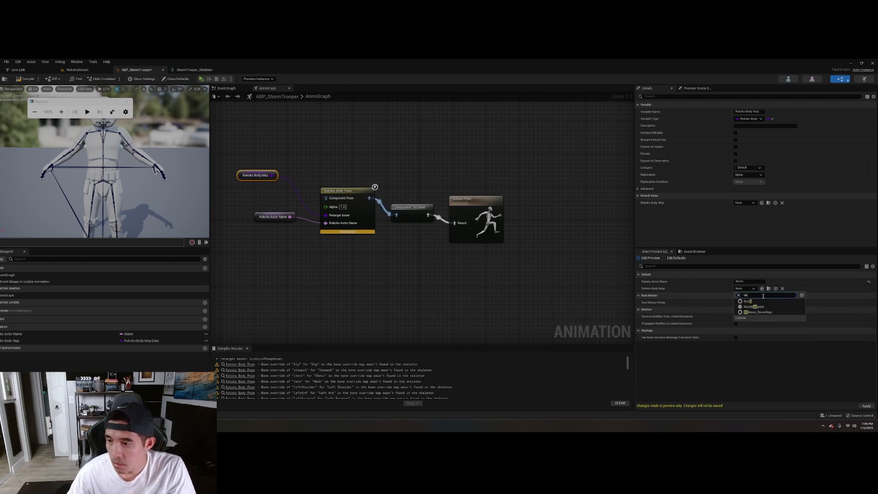
pyautogui.click(757, 312)
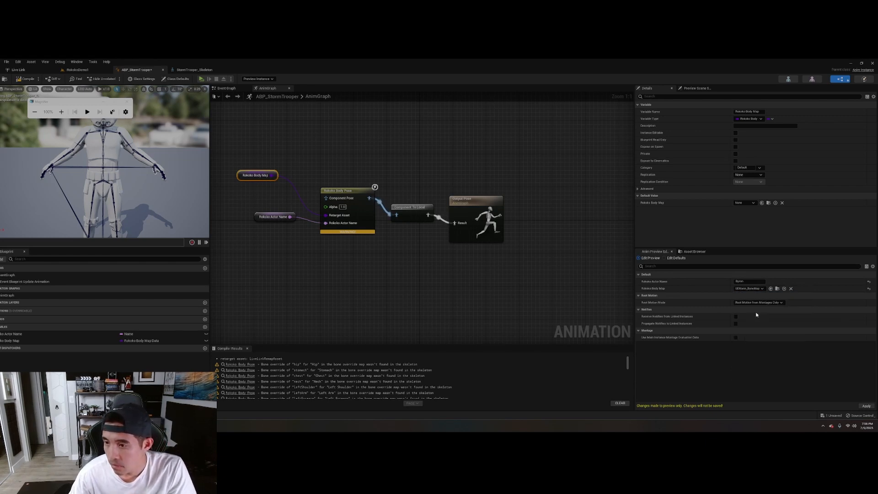
# Step: Compile the animation blueprint, apply the preview values as its defaults, and recompile and save it
pyautogui.click(27, 79)
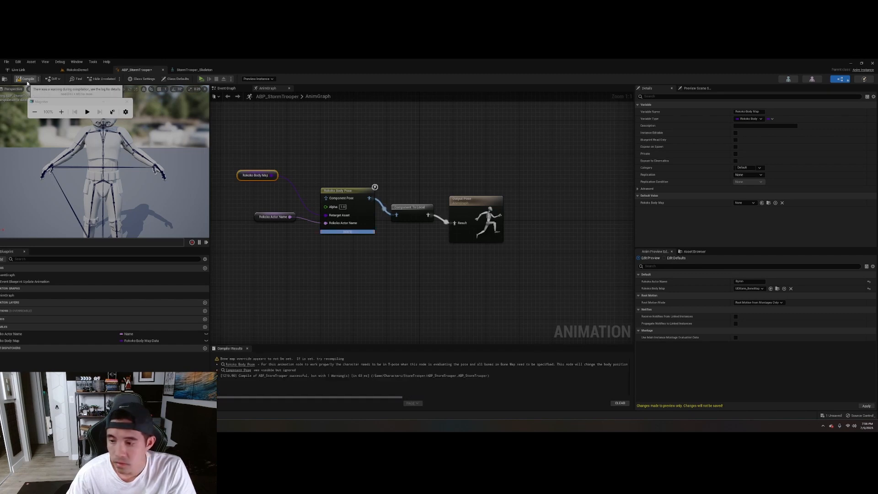
pyautogui.click(866, 406)
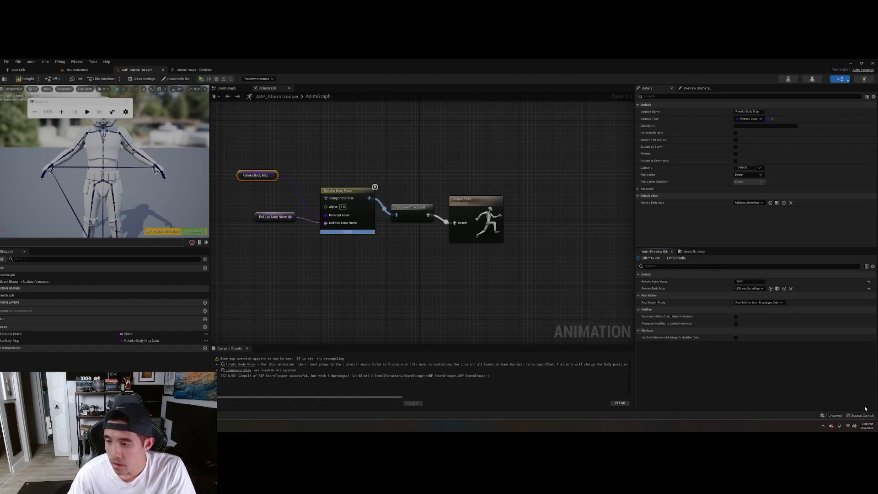
pyautogui.click(25, 81)
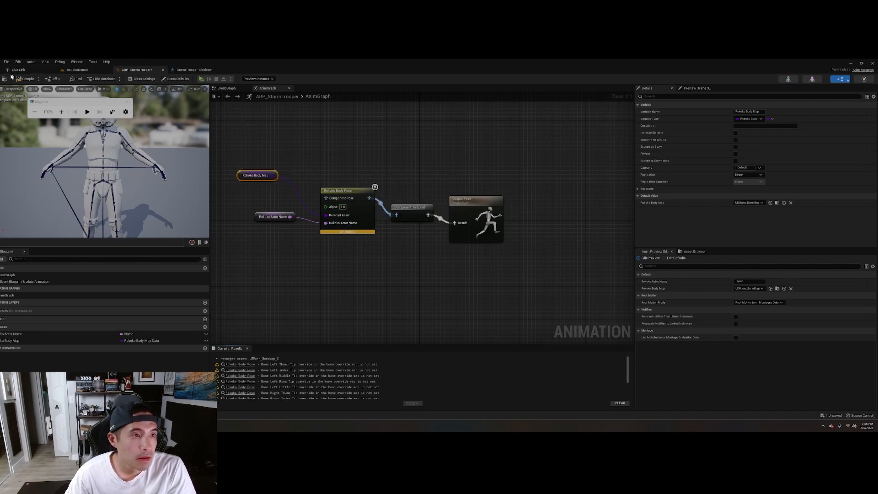
# Step: Create an Actor blueprint class named BP_StormTrooper in the level's Characters content folder
pyautogui.click(77, 69)
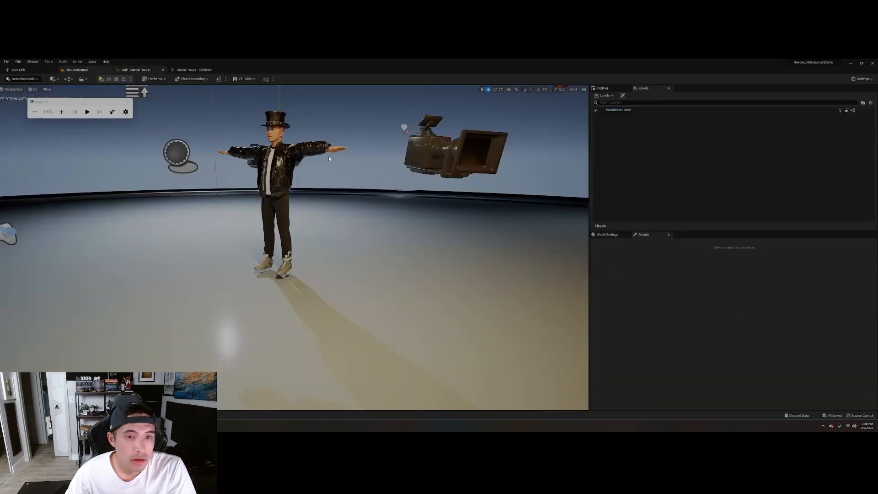
pyautogui.hotkey('ctrl', 'space')
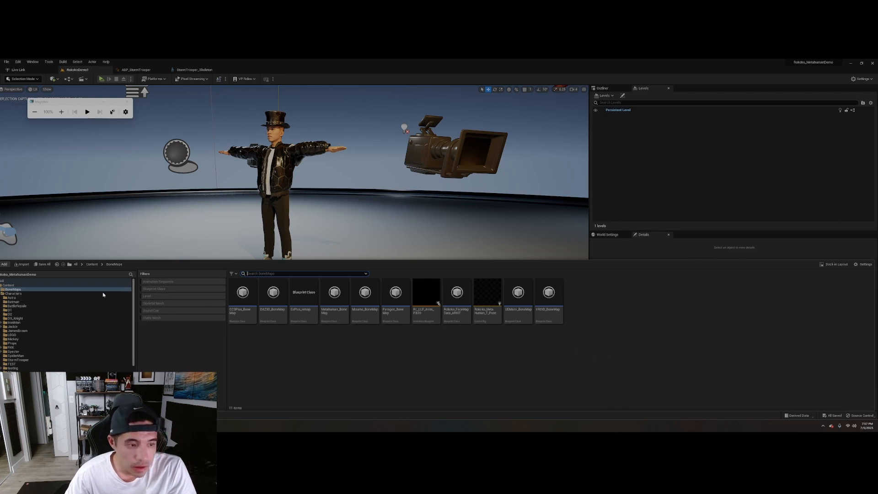
pyautogui.click(35, 293)
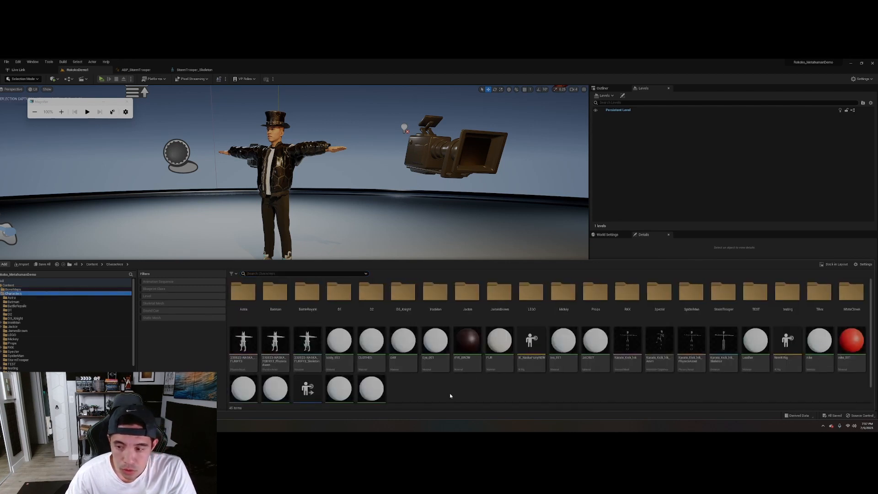
pyautogui.scroll(-1, 446, 386)
pyautogui.rightClick(439, 386)
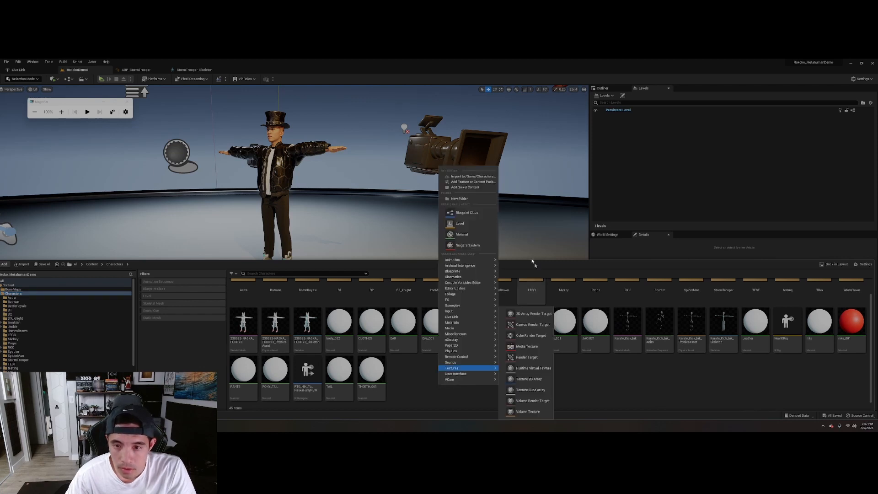
pyautogui.click(467, 213)
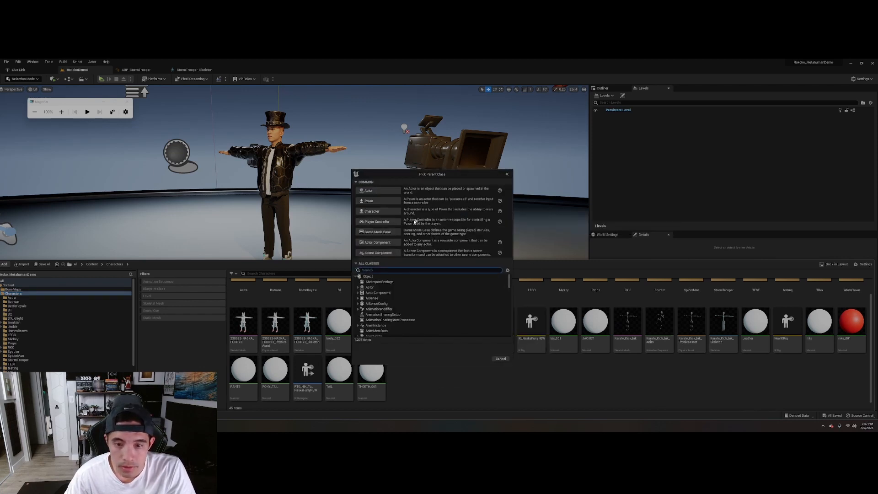
pyautogui.click(370, 190)
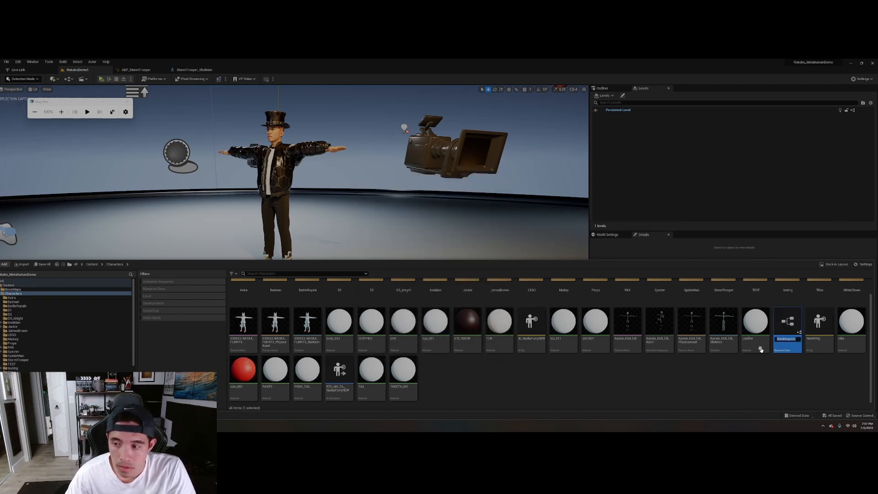
pyautogui.write('BP_StormT')
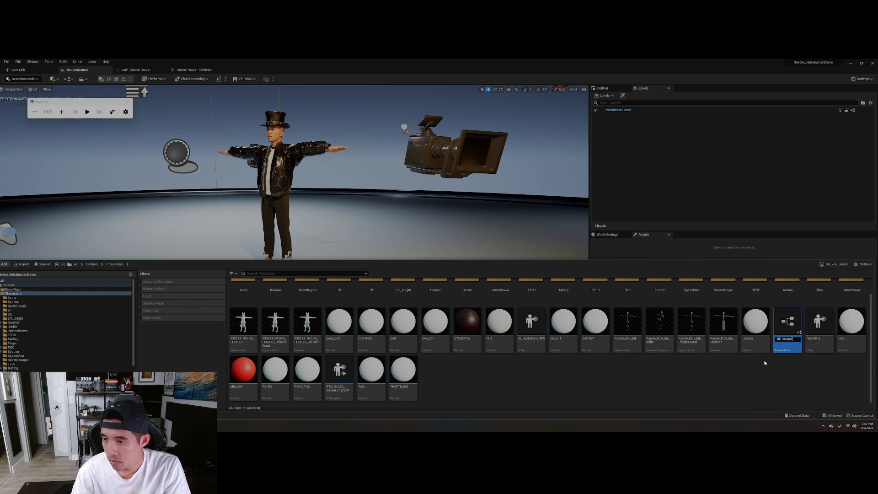
pyautogui.write('rooper')
pyautogui.press('Return')
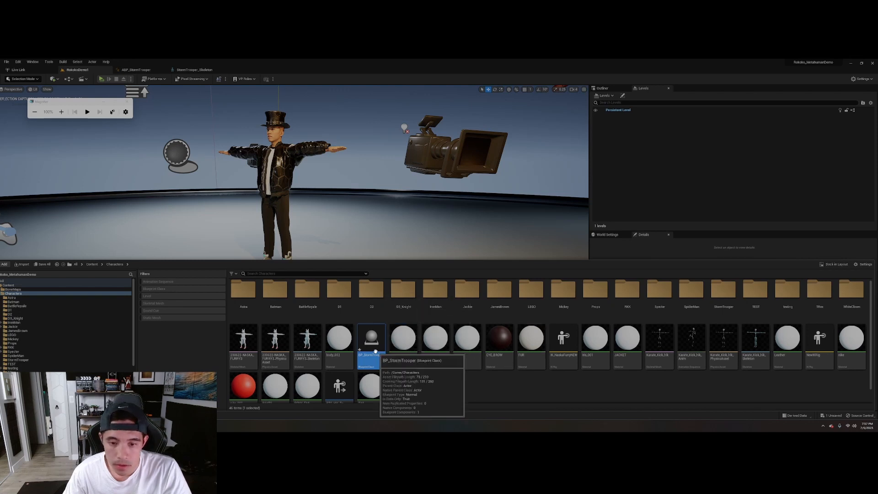
# Step: Move BP_StormTrooper into the StormTrooper folder and open it for editing
pyautogui.moveTo(375, 350); pyautogui.dragTo(723, 291)
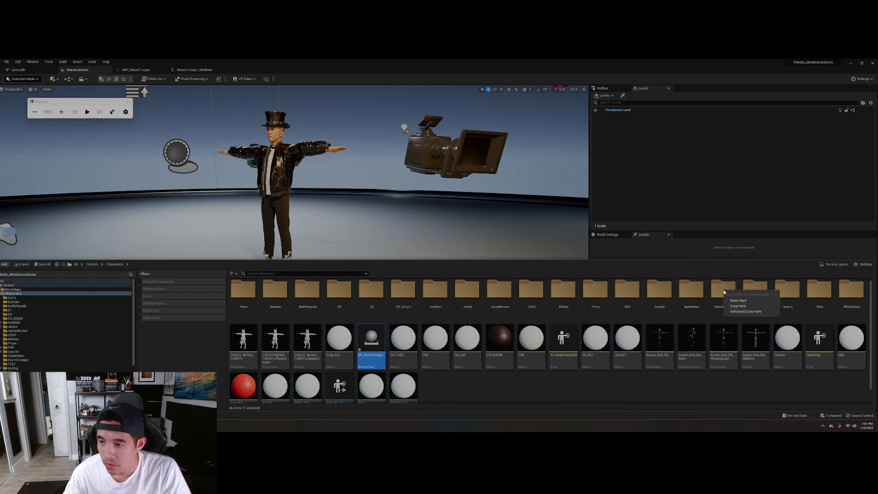
pyautogui.click(738, 300)
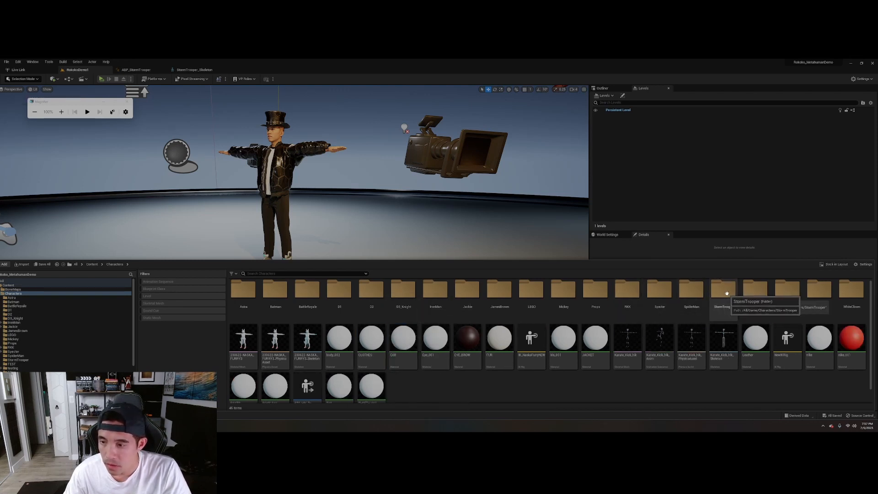
pyautogui.doubleClick(723, 291)
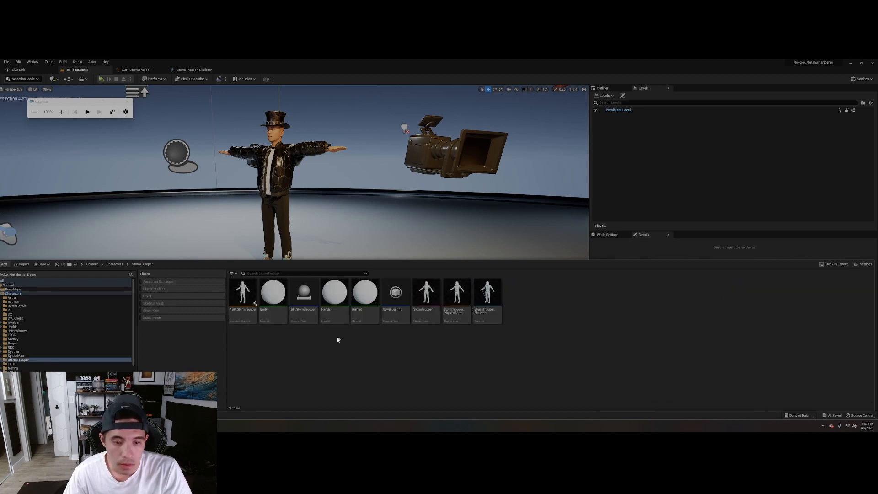
pyautogui.doubleClick(304, 306)
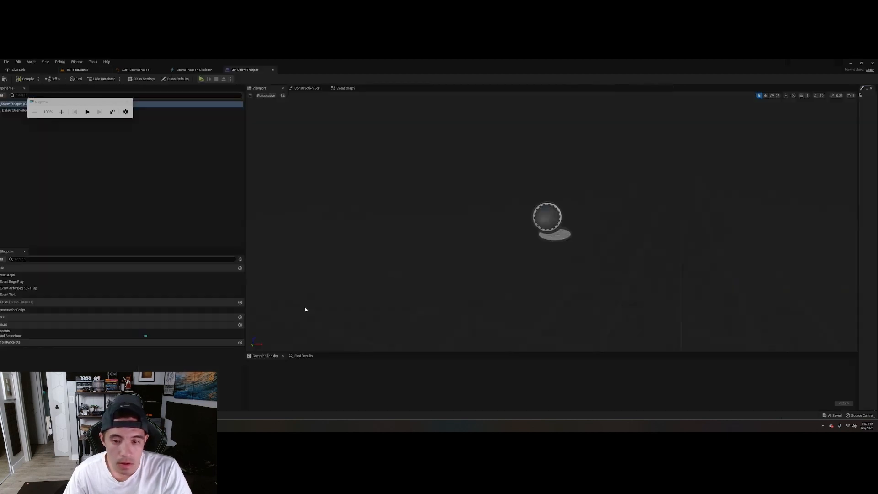
# Step: Add a Skeletal Mesh component to BP_StormTrooper and select it with its details fully in view
pyautogui.click(126, 110)
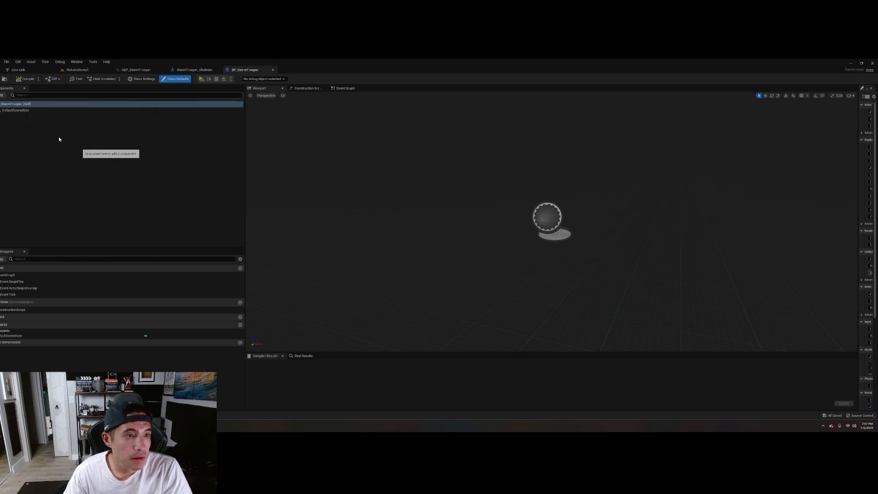
pyautogui.click(2, 95)
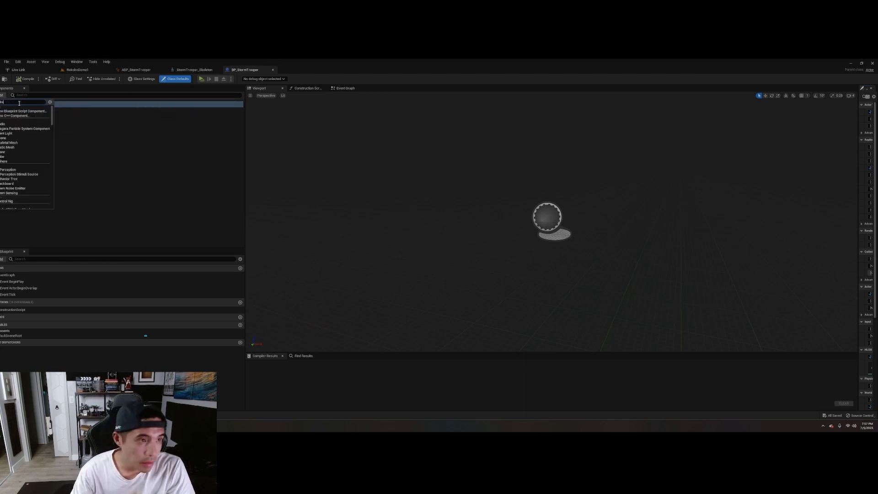
pyautogui.write('skel')
pyautogui.click(12, 120)
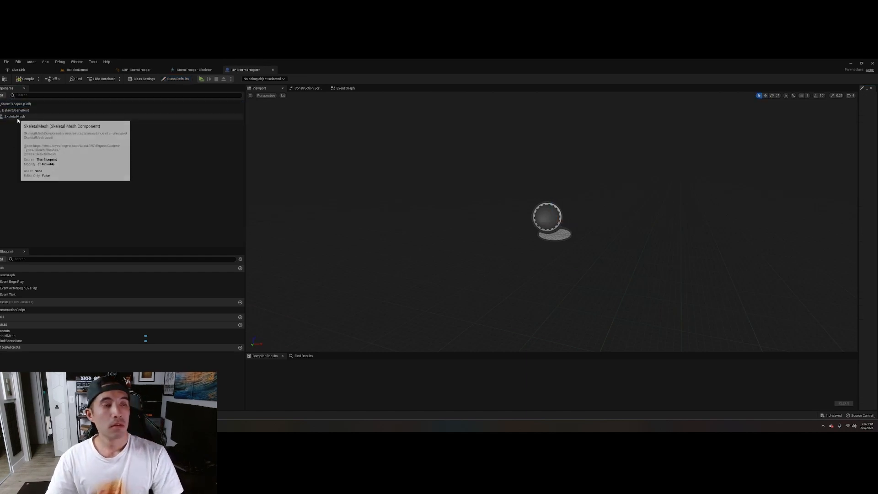
pyautogui.click(17, 118)
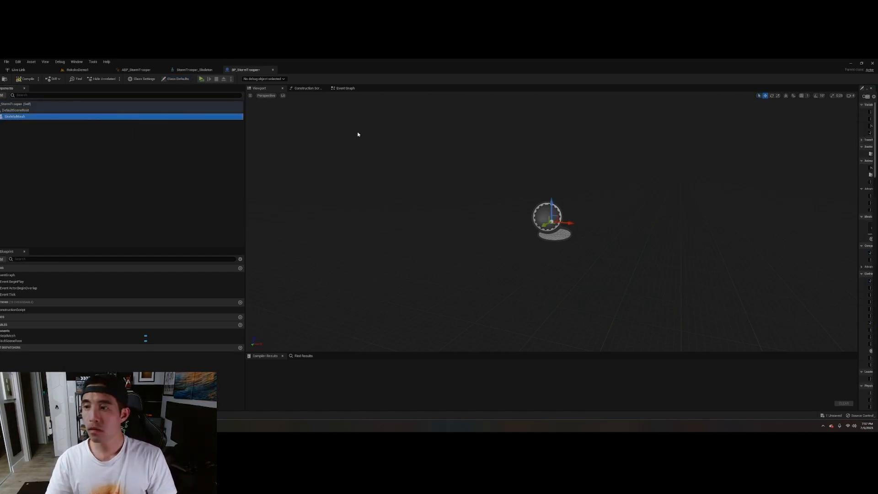
pyautogui.moveTo(858, 110); pyautogui.dragTo(610, 130)
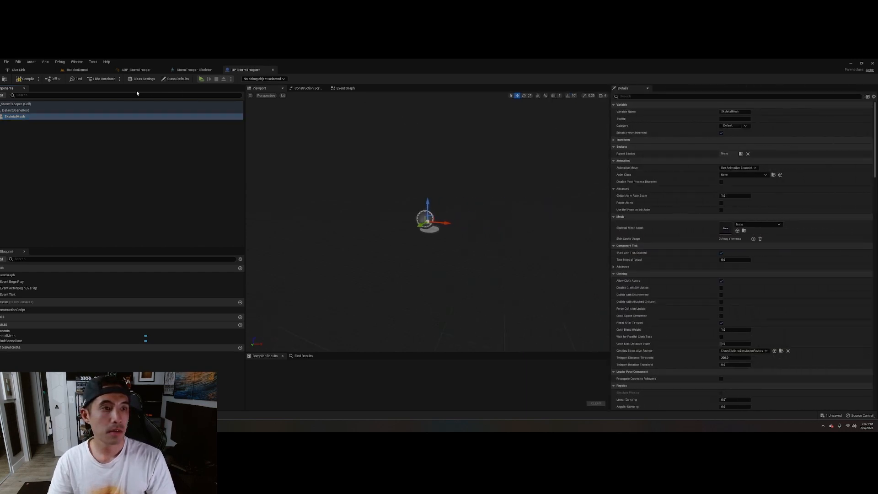
# Step: Open the Event Graph of BP_StormTrooper
pyautogui.click(13, 276)
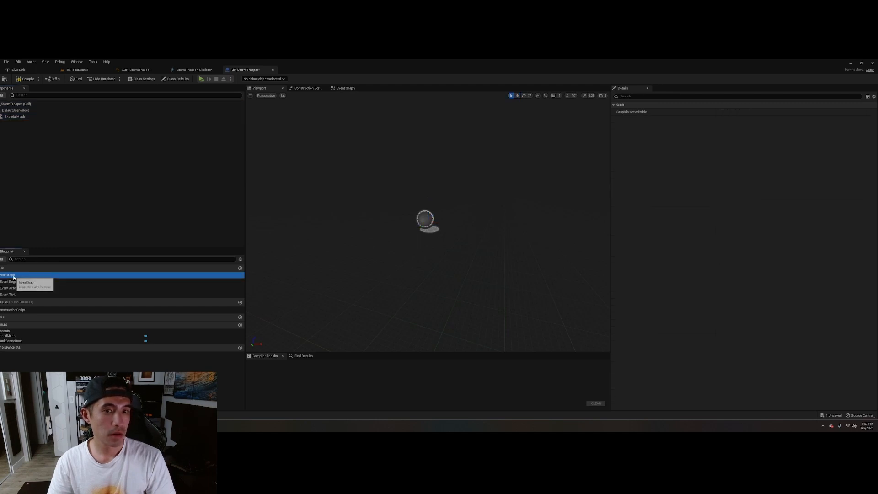
pyautogui.click(348, 88)
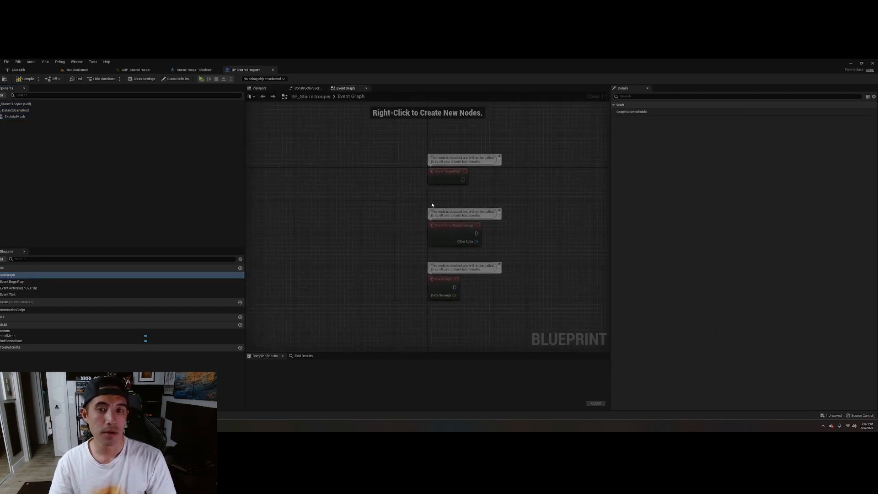
pyautogui.moveTo(513, 180); pyautogui.dragTo(425, 201, button='right')
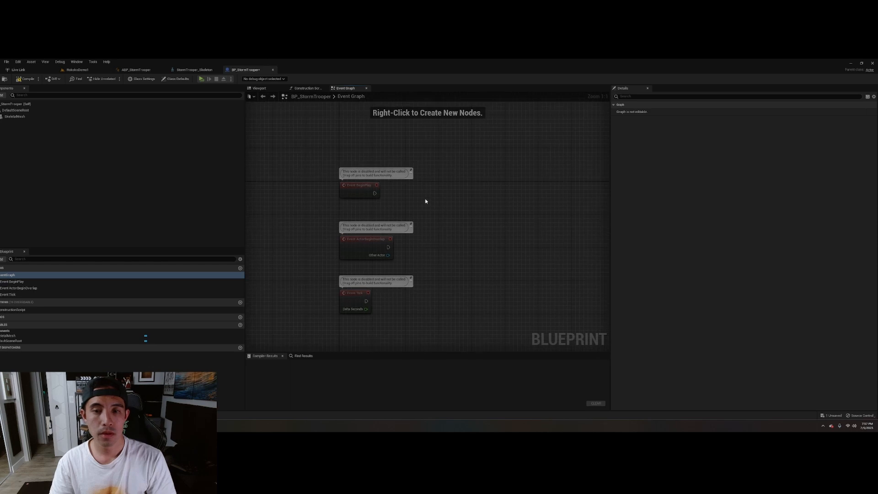
# Step: Place a reference to the Skeletal Mesh component in the graph and add a Get Anim Instance node targeting it
pyautogui.click(15, 116)
pyautogui.moveTo(418, 204); pyautogui.dragTo(468, 221)
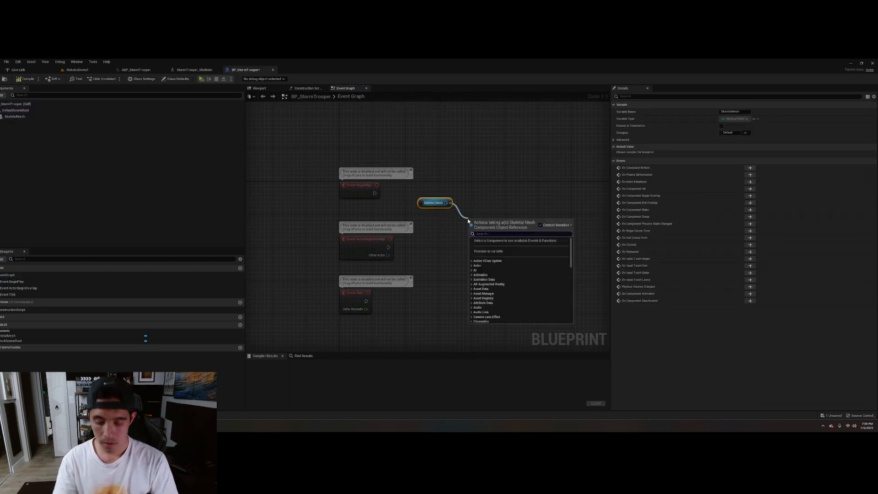
pyautogui.write('get anim')
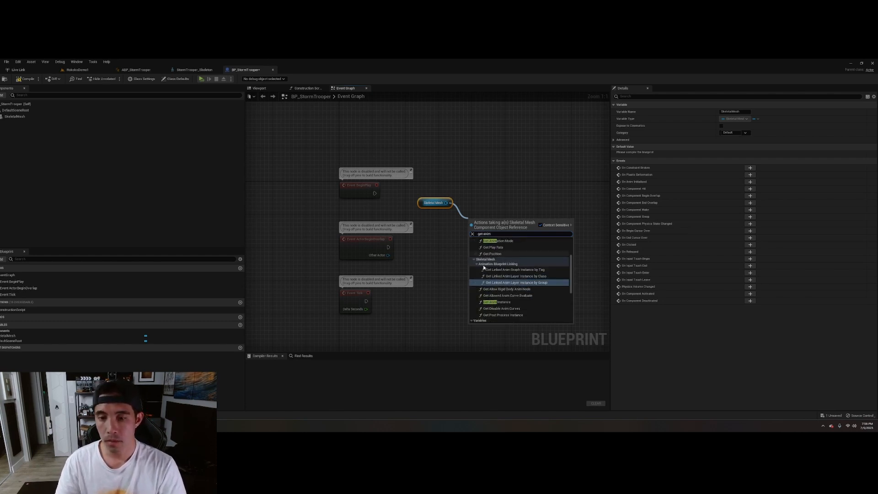
pyautogui.click(502, 303)
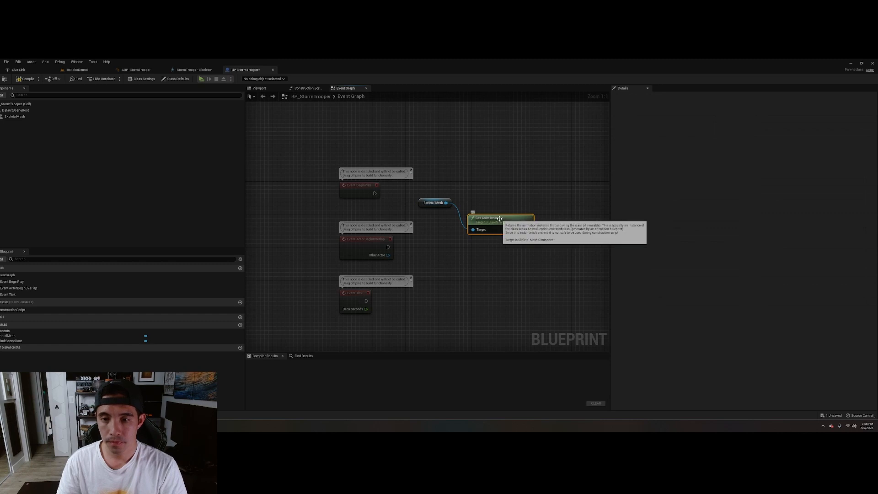
# Step: Add a Cast To ABP_StormTrooper node fed by the return value of Get Anim Instance
pyautogui.moveTo(526, 232); pyautogui.dragTo(551, 174)
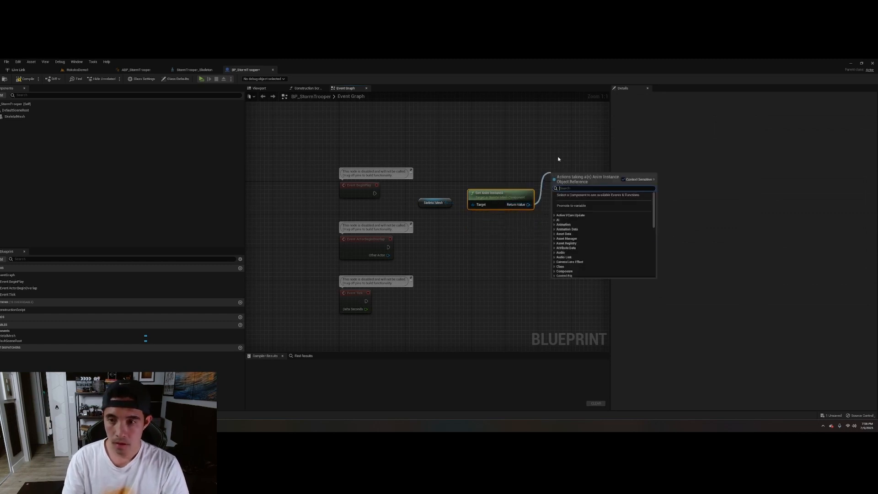
pyautogui.write('cast to')
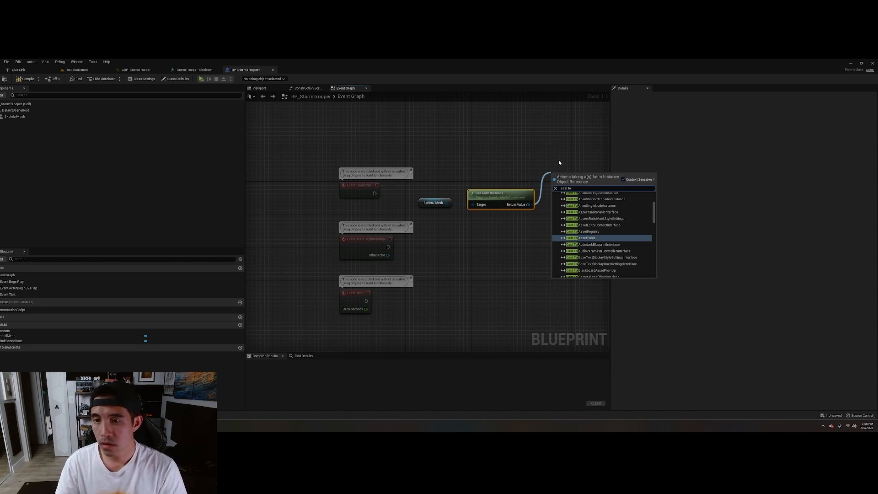
pyautogui.write(' bp')
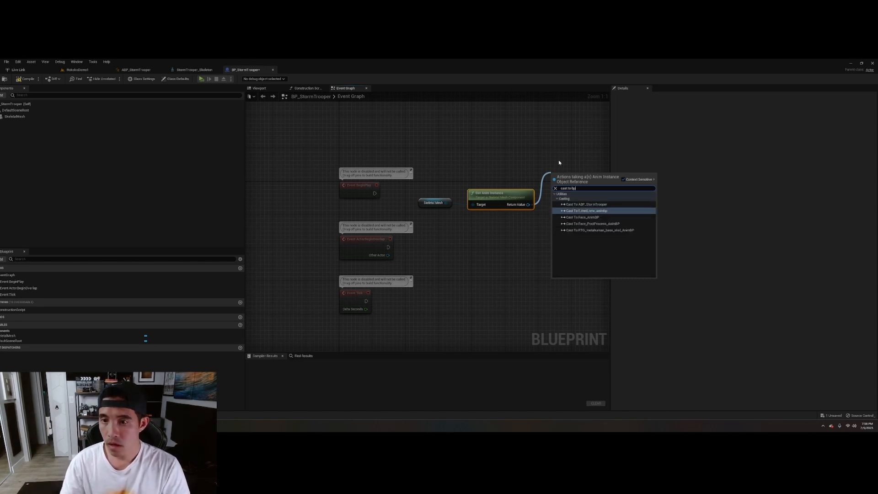
pyautogui.click(586, 204)
pyautogui.moveTo(582, 211); pyautogui.dragTo(521, 241, button='right')
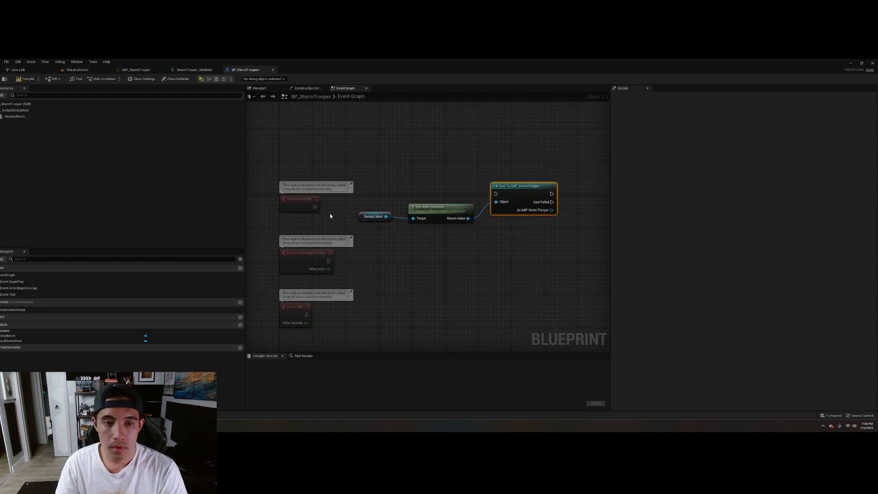
# Step: Move Event BeginPlay beside the cast node, connect its execution output to the cast, and align the two nodes
pyautogui.click(343, 180)
pyautogui.moveTo(342, 180); pyautogui.dragTo(496, 194)
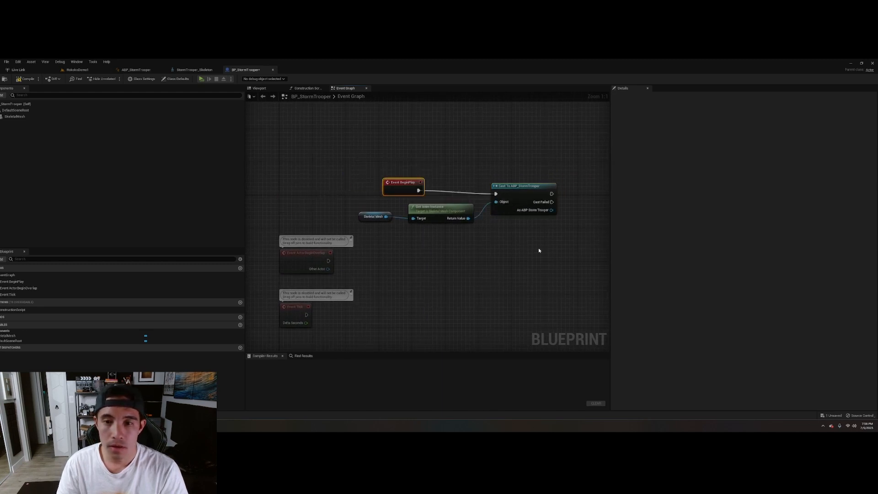
pyautogui.moveTo(539, 249); pyautogui.dragTo(466, 241, button='right')
pyautogui.click(459, 186)
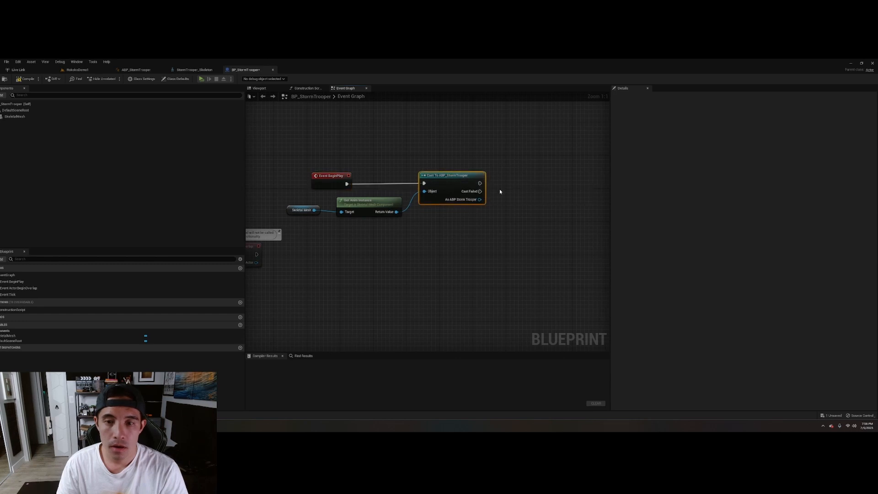
# Step: Add a Set Rokoko Actor Name node after the cast's execution output and line it up with the cast node
pyautogui.moveTo(499, 191); pyautogui.dragTo(433, 187, button='right')
pyautogui.moveTo(427, 186); pyautogui.dragTo(456, 189)
pyautogui.write('set rokoko')
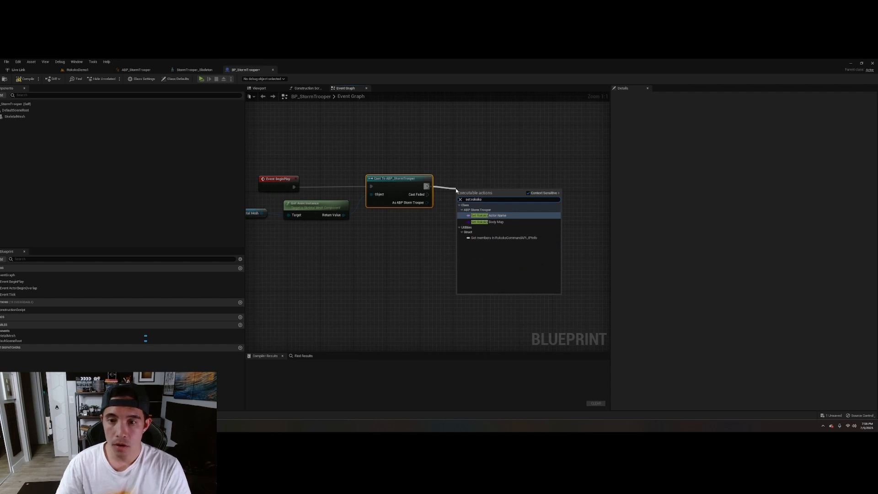
pyautogui.click(488, 216)
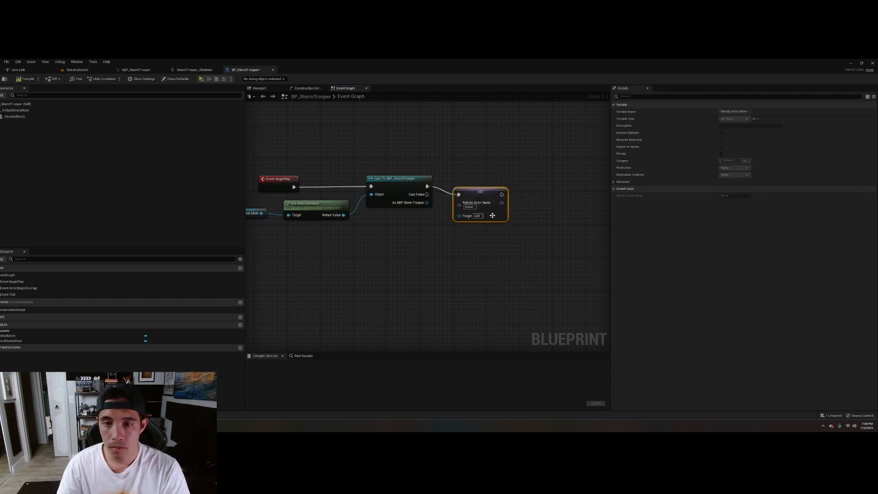
pyautogui.moveTo(478, 179); pyautogui.dragTo(473, 184)
# Step: Connect As ABP Storm Trooper to the Set node's Target, enter the performer's name as Rokoko Actor Name, and compile
pyautogui.moveTo(427, 202); pyautogui.dragTo(460, 205)
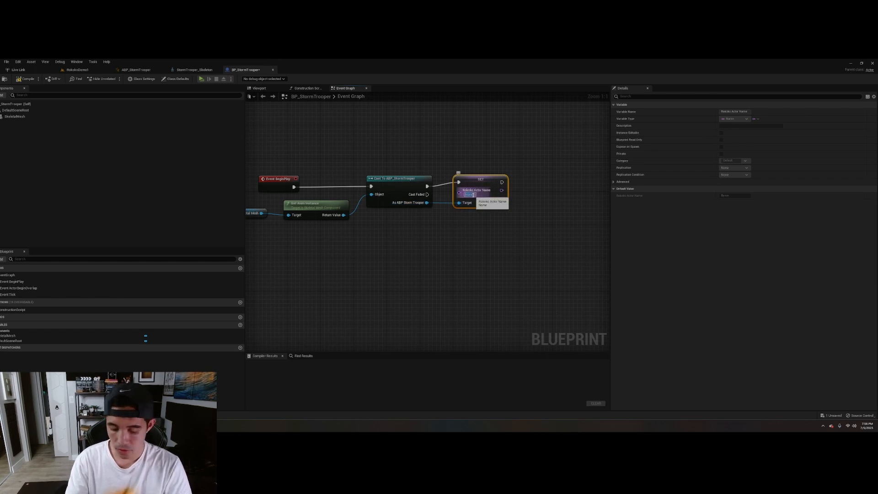
pyautogui.write('Byron')
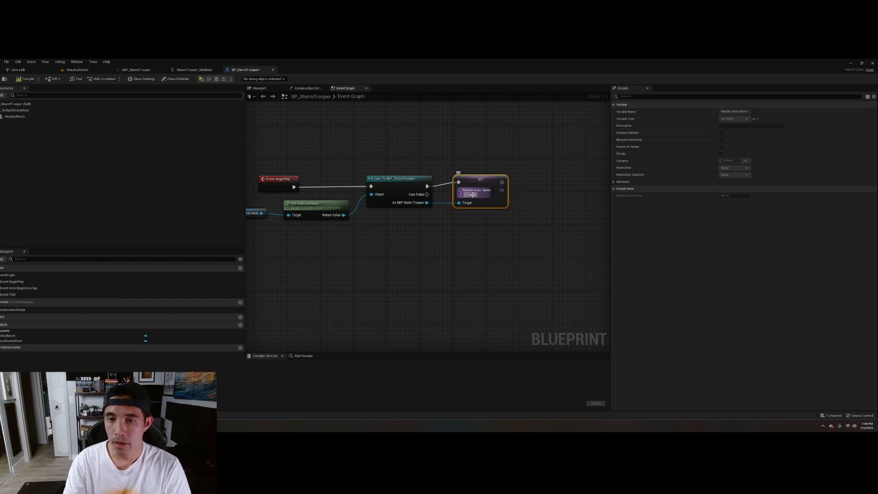
pyautogui.click(492, 237)
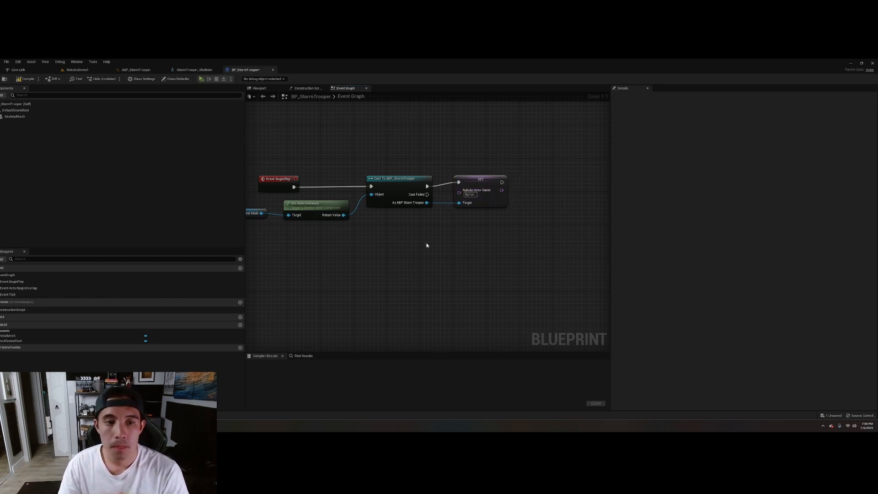
pyautogui.moveTo(427, 245); pyautogui.dragTo(469, 245, button='right')
pyautogui.click(25, 79)
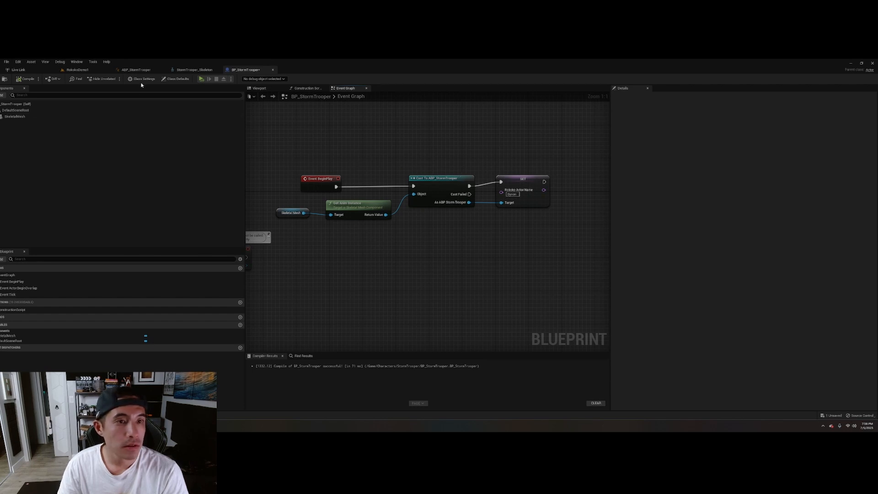
# Step: Assign the StormTrooper mesh as the Skeletal Mesh Asset of the blueprint's Skeletal Mesh component
pyautogui.click(260, 88)
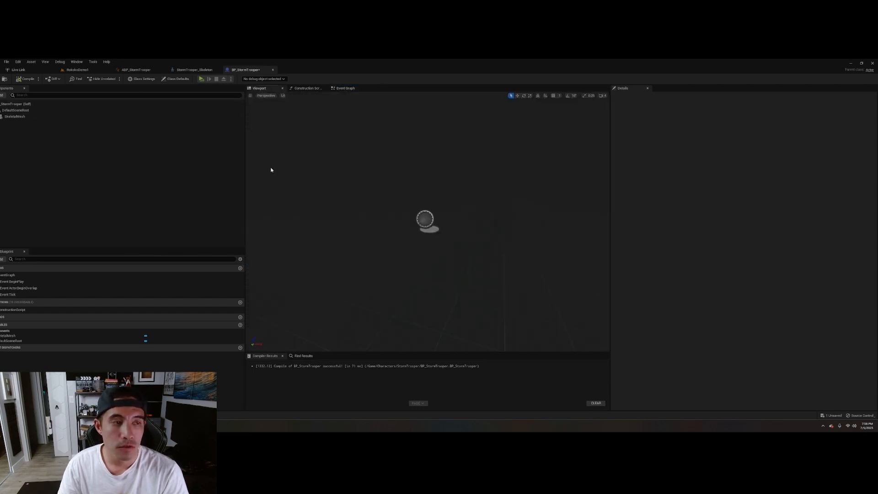
pyautogui.click(15, 117)
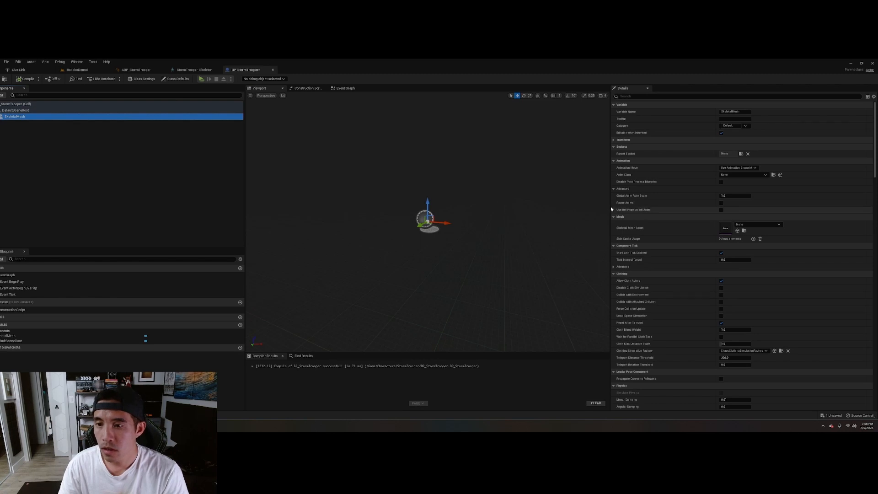
pyautogui.moveTo(610, 211); pyautogui.dragTo(528, 211)
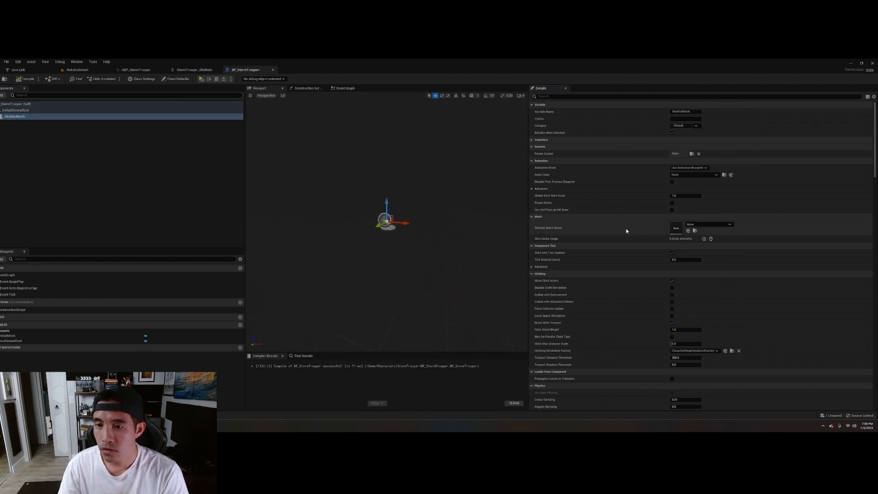
pyautogui.click(729, 224)
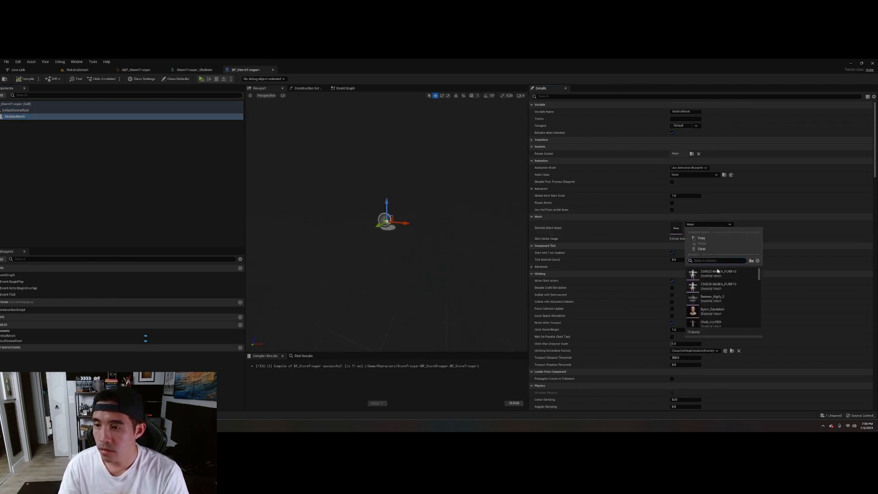
pyautogui.write('sto')
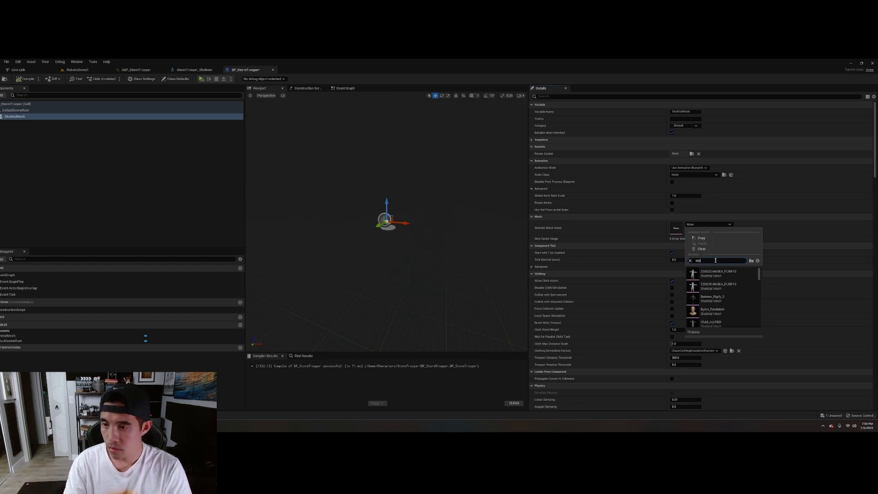
pyautogui.write('rm')
pyautogui.click(709, 271)
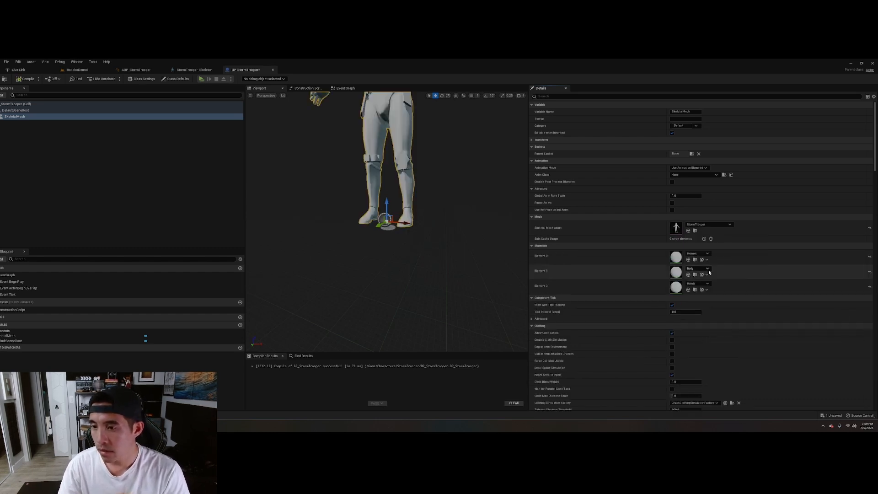
# Step: Inspect the full Storm Trooper in the blueprint viewport and compile BP_StormTrooper with its new mesh
pyautogui.moveTo(419, 182)
pyautogui.mouseDown(button='right')
pyautogui.moveTo(428, 160)
pyautogui.moveTo(411, 188)
pyautogui.moveTo(432, 184)
pyautogui.moveTo(414, 173)
pyautogui.mouseUp(button='right')
pyautogui.press('s')
pyautogui.press('w')
pyautogui.press('s')
pyautogui.press('w')
pyautogui.press('s')
pyautogui.press('w')
pyautogui.press('s')
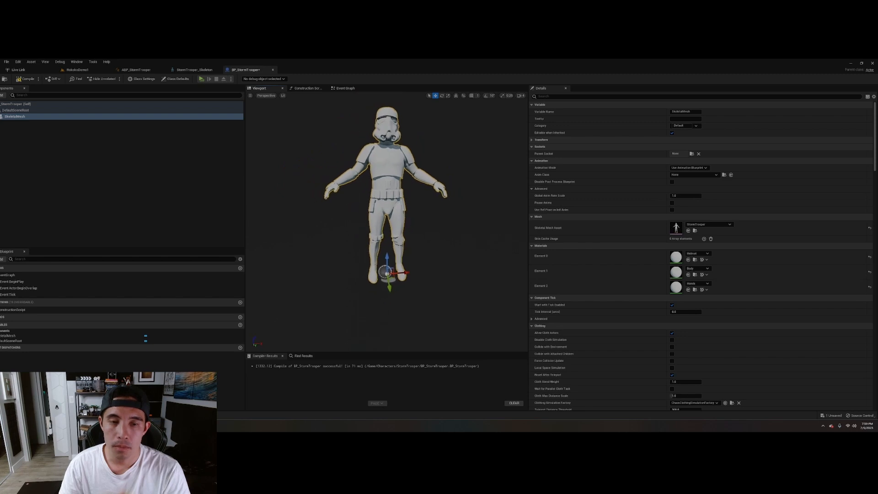
pyautogui.click(26, 79)
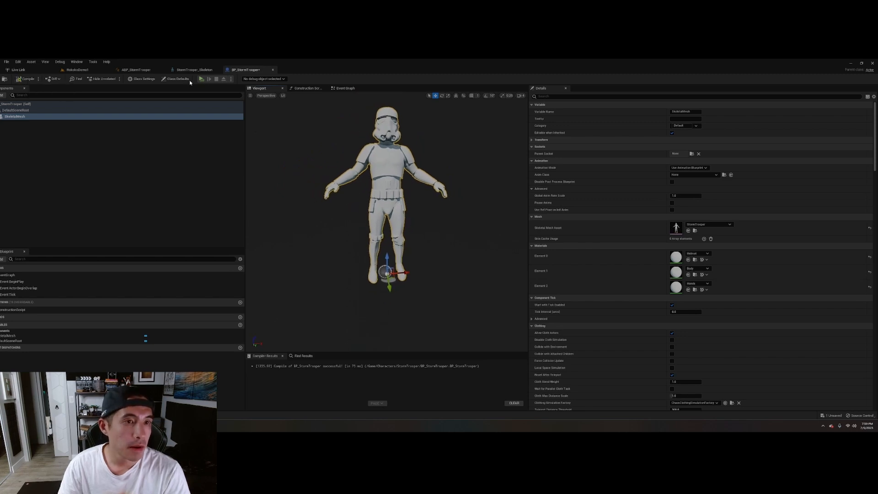
# Step: Compare the character's pose across the StormTrooper skeleton, BP_StormTrooper and ABP_StormTrooper editors
pyautogui.click(194, 70)
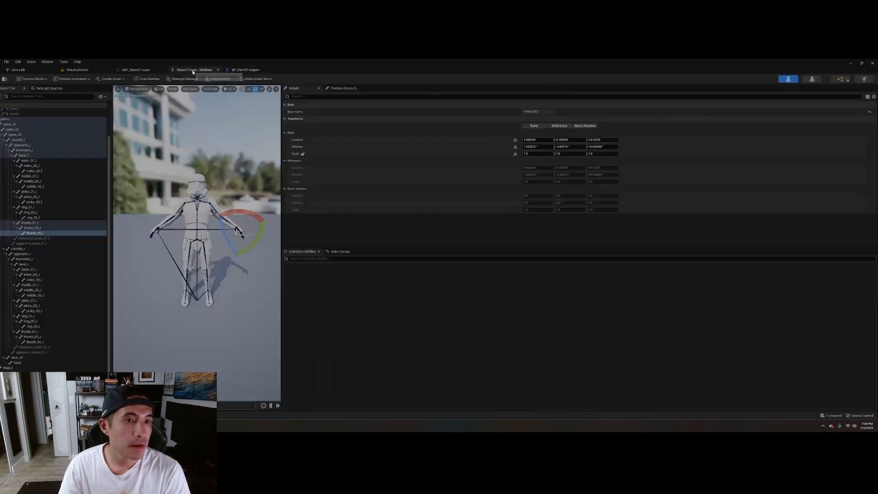
pyautogui.click(241, 70)
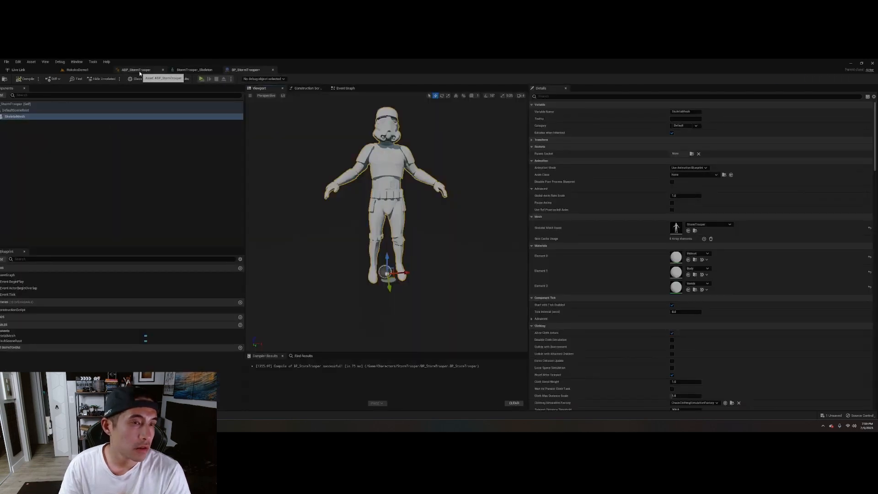
pyautogui.moveTo(416, 181)
pyautogui.mouseDown(button='right')
pyautogui.moveTo(416, 194)
pyautogui.moveTo(416, 174)
pyautogui.mouseUp(button='right')
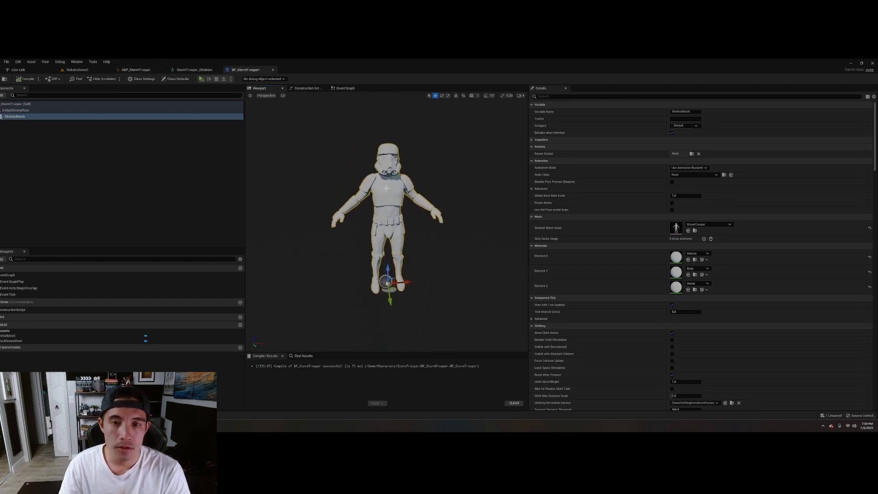
pyautogui.click(196, 71)
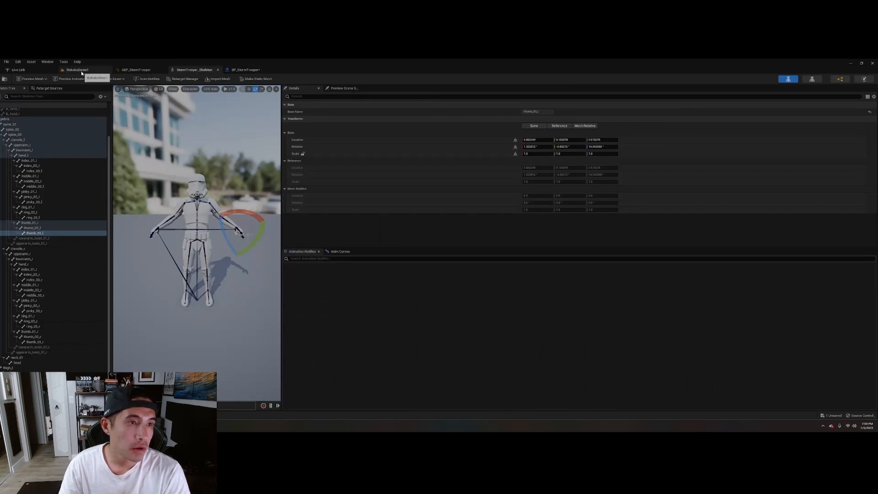
pyautogui.click(136, 69)
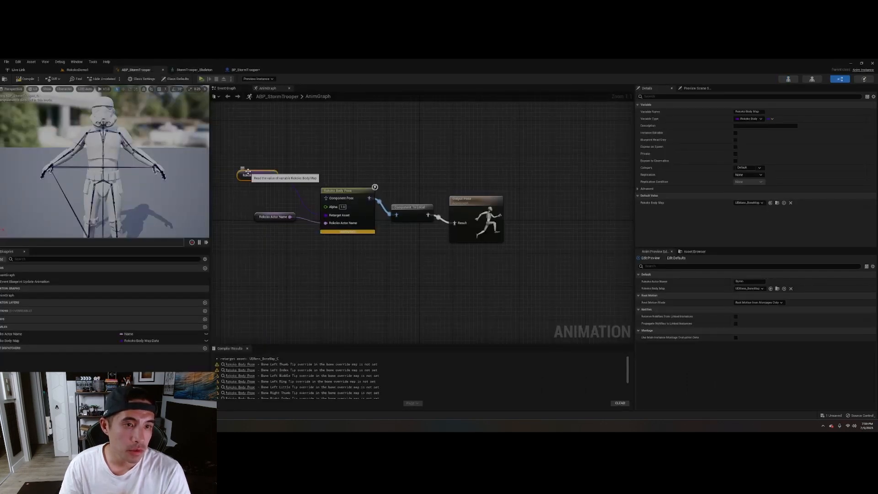
pyautogui.click(194, 70)
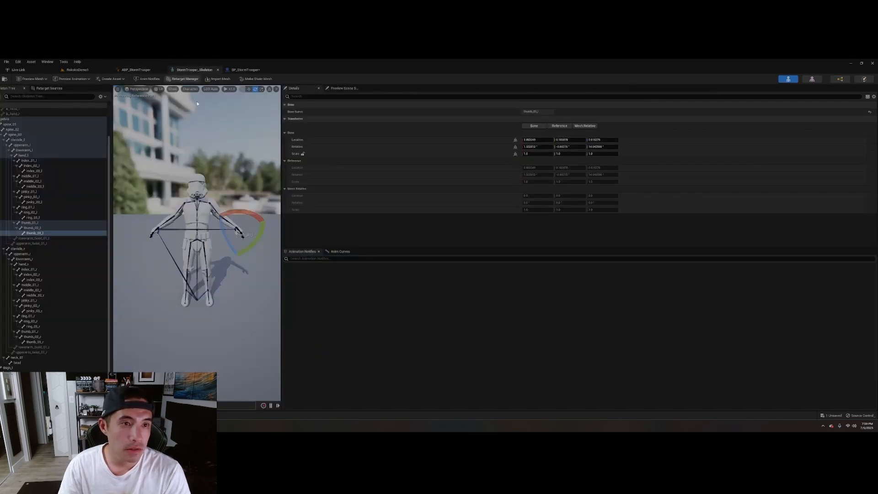
pyautogui.click(136, 69)
pyautogui.click(789, 81)
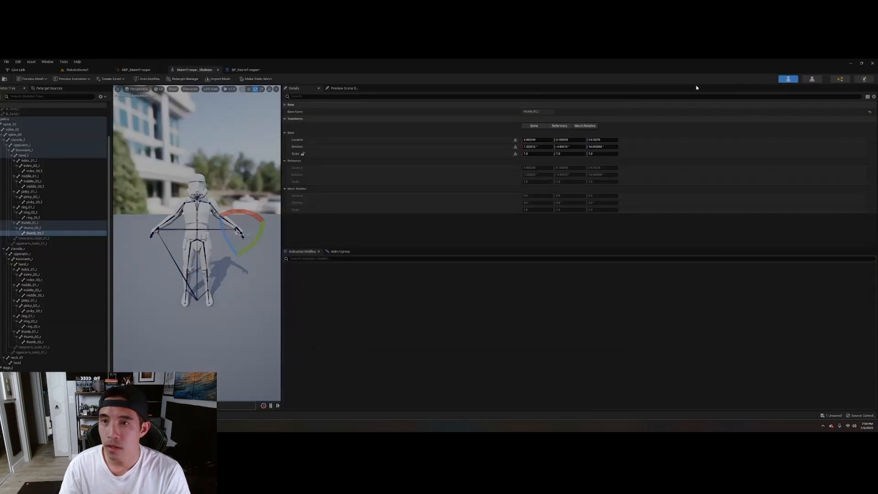
# Step: Rotate the upperarm_l bone in the skeleton preview to raise the arm to roughly horizontal
pyautogui.click(211, 204)
pyautogui.moveTo(209, 206); pyautogui.dragTo(233, 200, button='right')
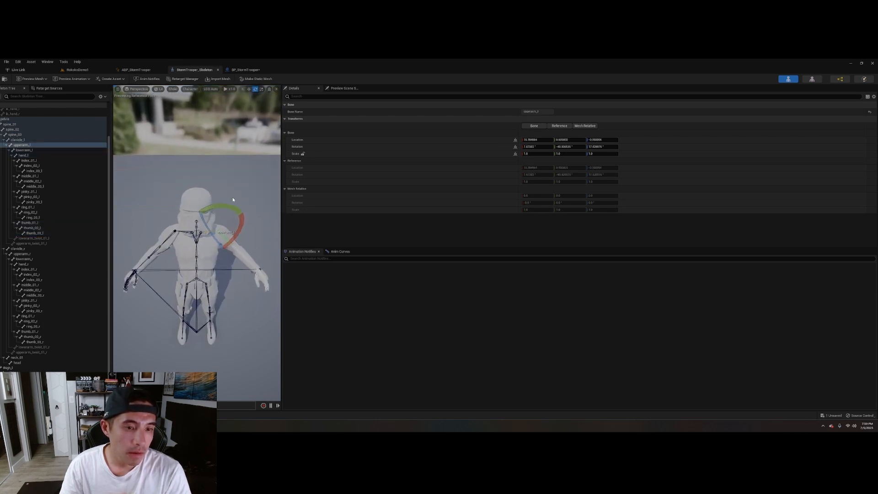
pyautogui.moveTo(225, 207); pyautogui.dragTo(257, 291)
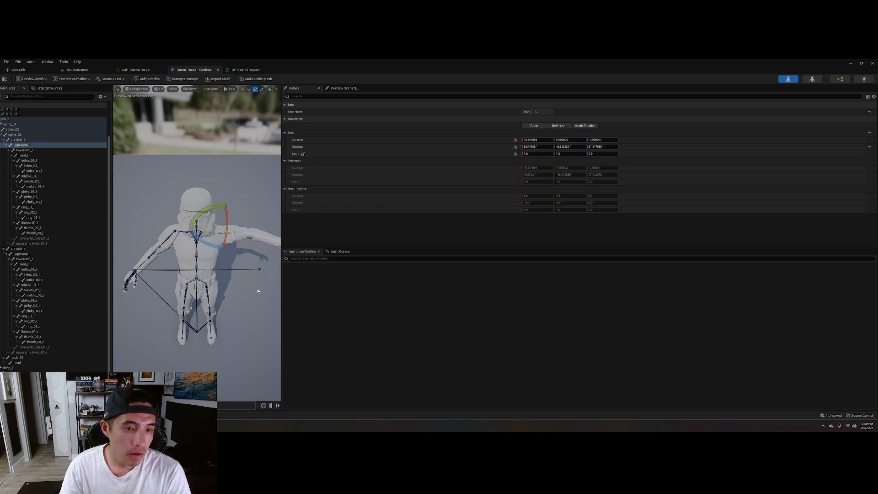
pyautogui.moveTo(258, 290); pyautogui.dragTo(279, 270, button='right')
# Step: Enlarge the skeleton preview and rotate the lowerarm_l bone to straighten the forearm in line with the upper arm
pyautogui.moveTo(281, 270); pyautogui.dragTo(383, 274)
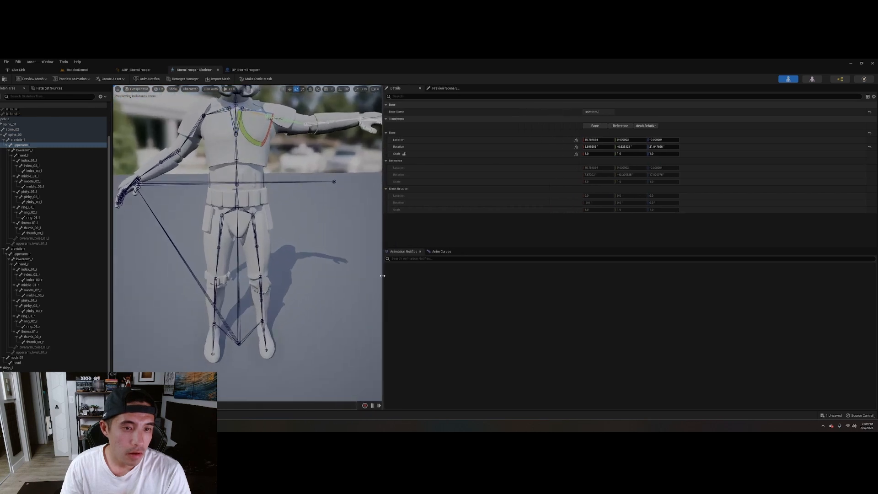
pyautogui.scroll(3, 327, 303)
pyautogui.moveTo(292, 256); pyautogui.dragTo(281, 278, button='right')
pyautogui.click(242, 237)
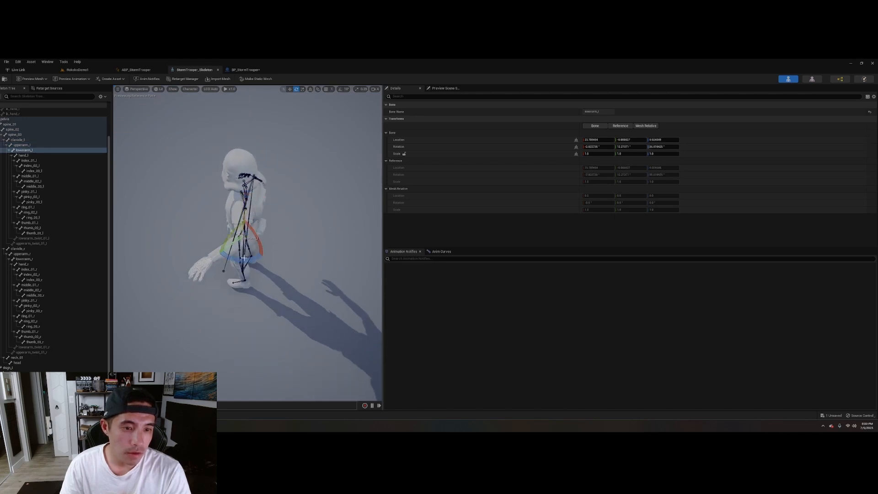
pyautogui.moveTo(244, 258)
pyautogui.mouseDown()
pyautogui.moveTo(221, 254)
pyautogui.moveTo(245, 268)
pyautogui.mouseUp()
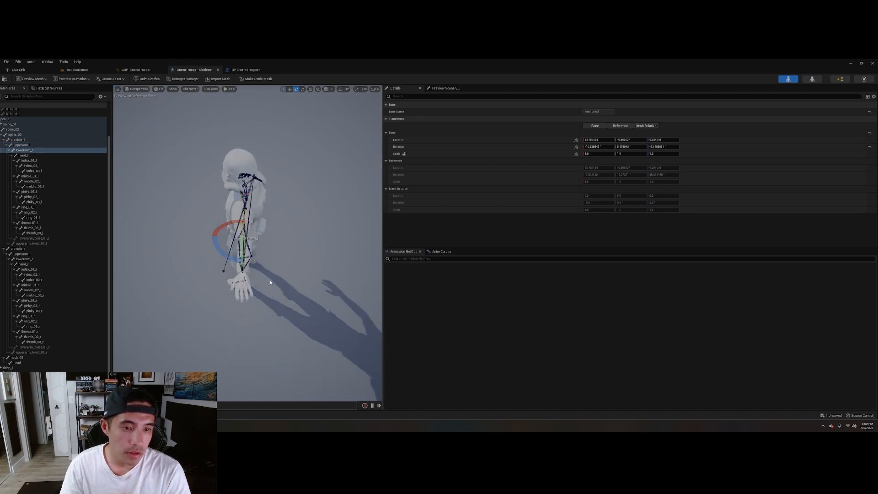
# Step: Rotate the upperarm_r bone in the skeleton preview to raise the arm to roughly horizontal
pyautogui.moveTo(269, 282)
pyautogui.mouseDown(button='right')
pyautogui.moveTo(304, 260)
pyautogui.moveTo(290, 267)
pyautogui.moveTo(311, 272)
pyautogui.moveTo(297, 292)
pyautogui.moveTo(258, 303)
pyautogui.moveTo(257, 293)
pyautogui.moveTo(236, 286)
pyautogui.moveTo(256, 272)
pyautogui.moveTo(280, 288)
pyautogui.mouseUp(button='right')
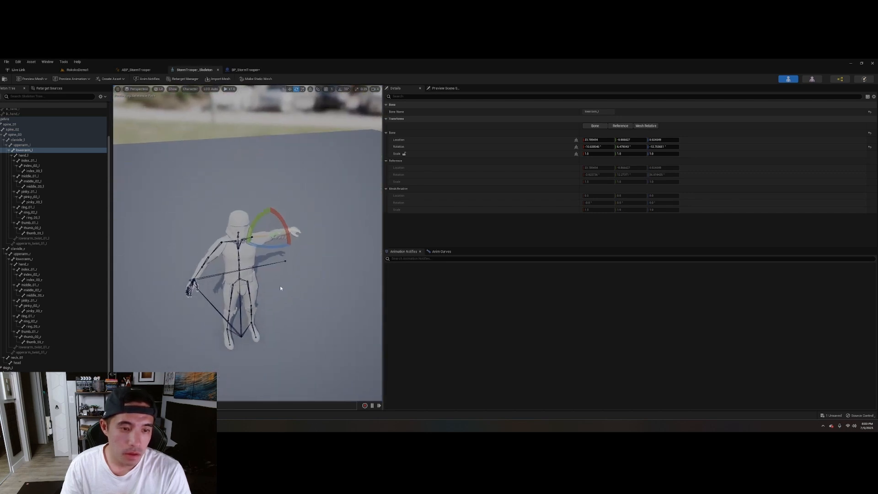
pyautogui.click(220, 247)
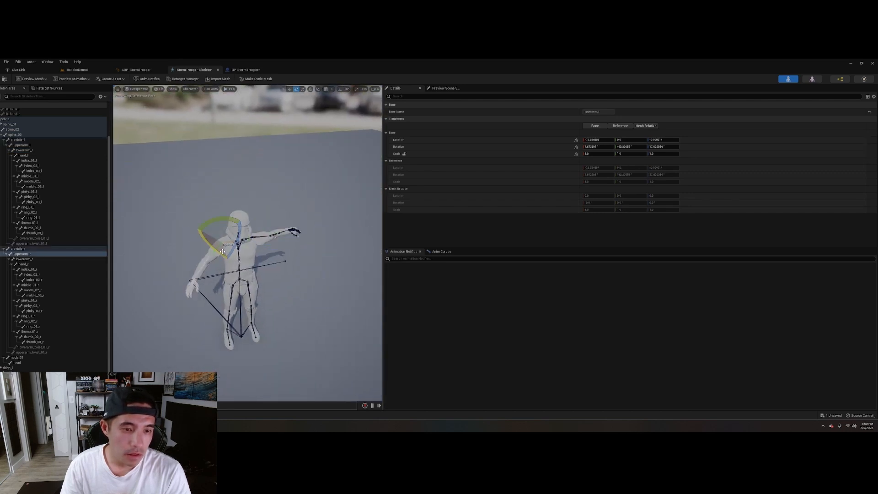
pyautogui.moveTo(208, 225); pyautogui.dragTo(200, 267)
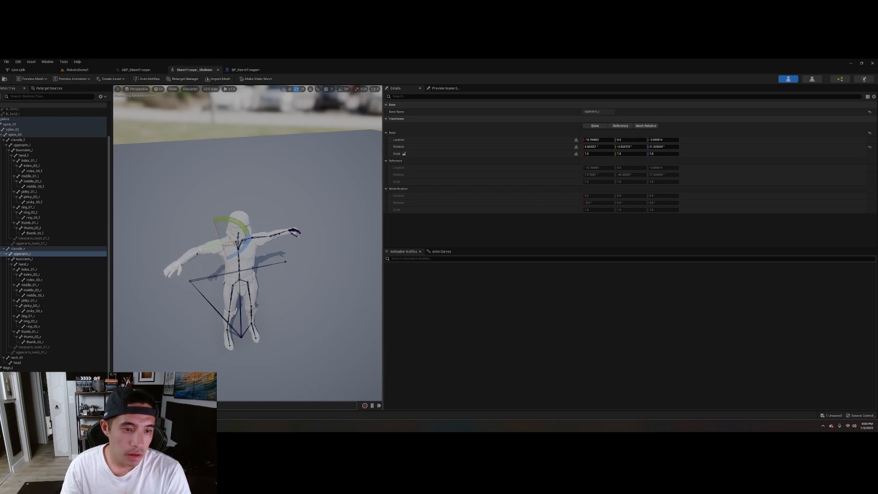
# Step: Rotate the lowerarm_r bone so the forearm lines up with the upper arm, checking the T-pose from the front
pyautogui.click(202, 260)
pyautogui.moveTo(201, 264); pyautogui.dragTo(224, 272)
pyautogui.press('a')
pyautogui.moveTo(276, 294); pyautogui.dragTo(352, 275, button='right')
pyautogui.moveTo(276, 274); pyautogui.dragTo(288, 320, button='right')
pyautogui.press('w')
pyautogui.moveTo(266, 273); pyautogui.dragTo(278, 268)
pyautogui.moveTo(278, 268); pyautogui.dragTo(254, 212, button='right')
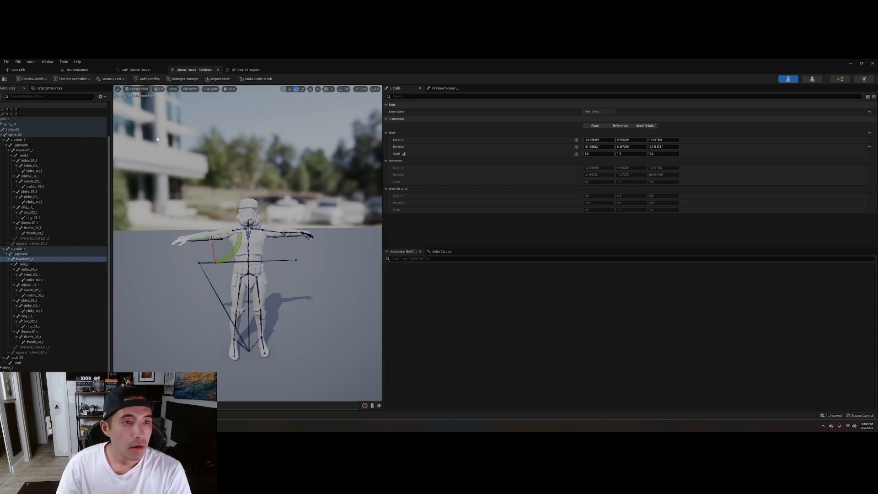
# Step: Create StormTrooper_Skeleton_PoseAsset from the current pose in the StormTrooper folder, select its pose entry, and return to ABP_StormTrooper
pyautogui.click(118, 78)
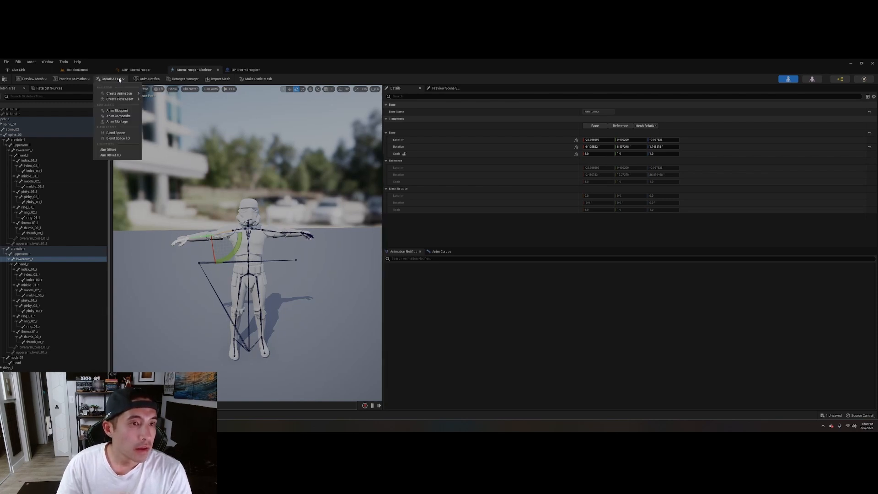
pyautogui.moveTo(129, 100)
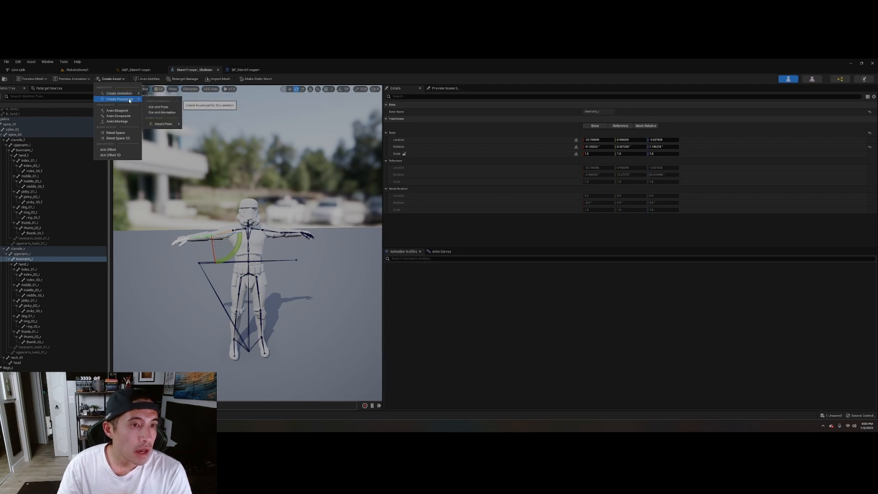
pyautogui.click(159, 107)
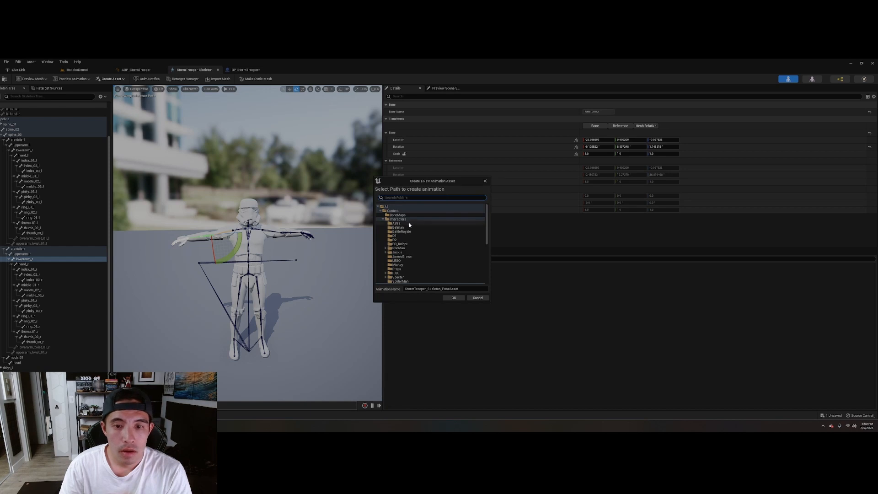
pyautogui.scroll(-3, 413, 260)
pyautogui.click(415, 268)
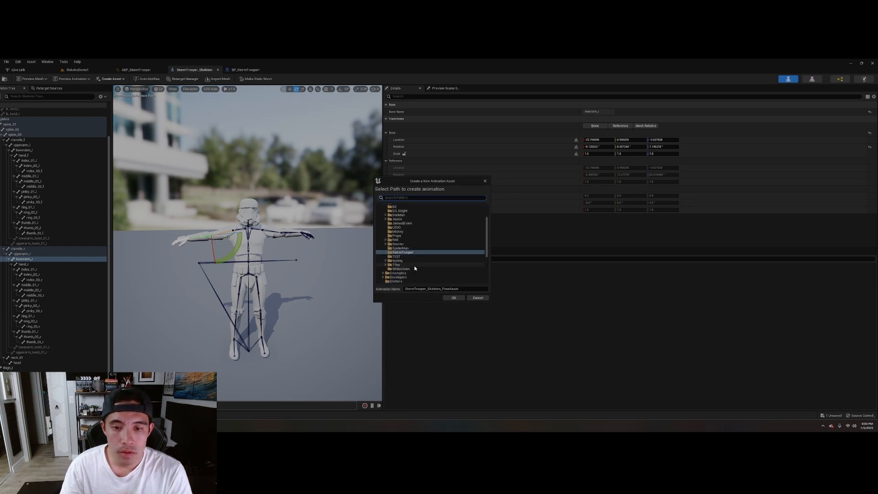
pyautogui.click(407, 251)
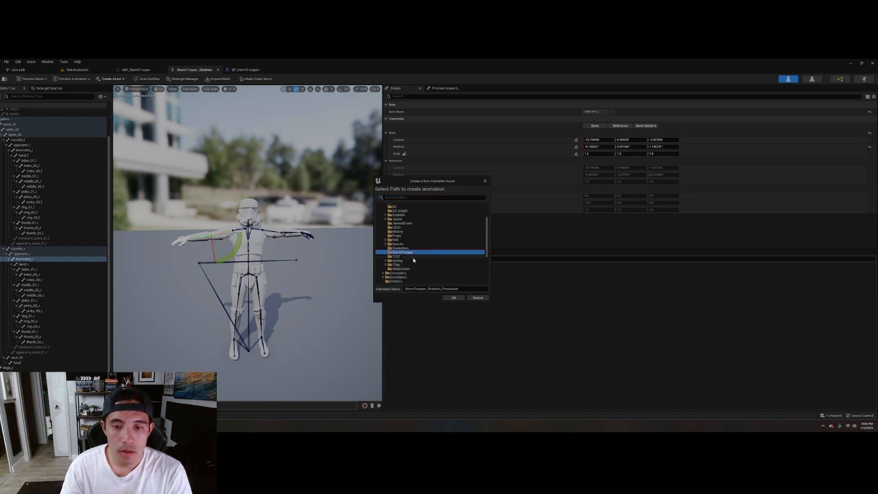
pyautogui.click(453, 298)
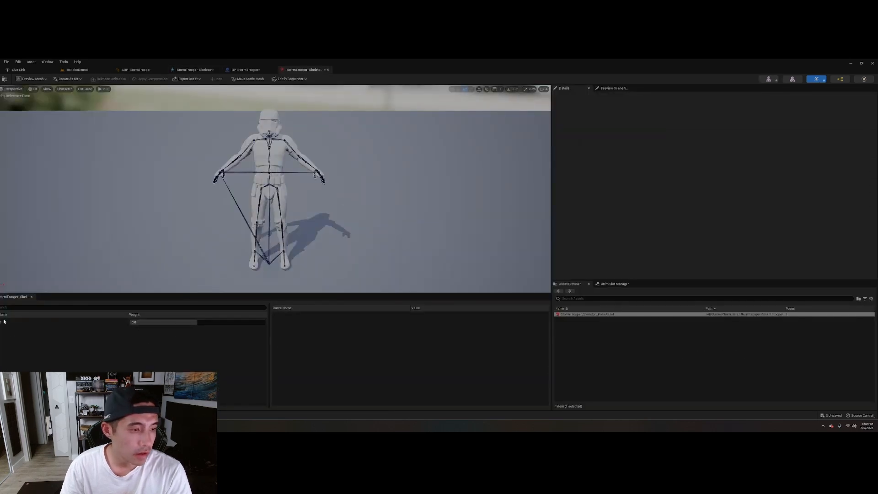
pyautogui.click(4, 321)
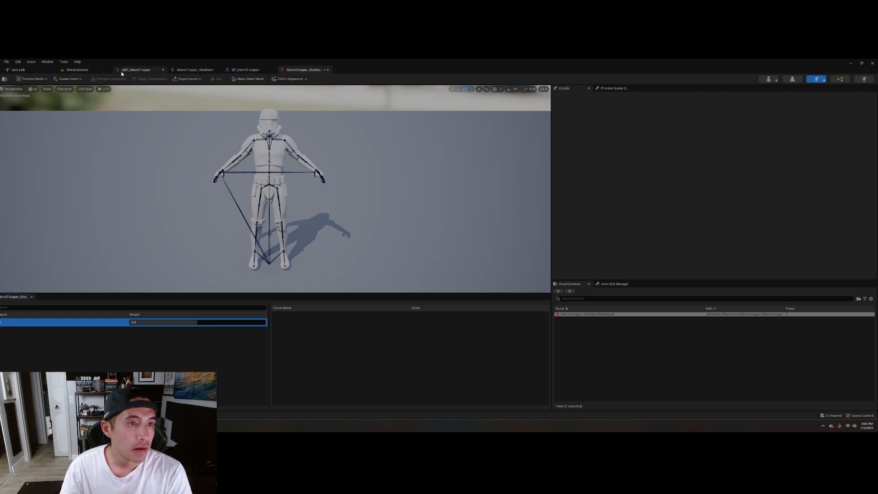
pyautogui.click(136, 70)
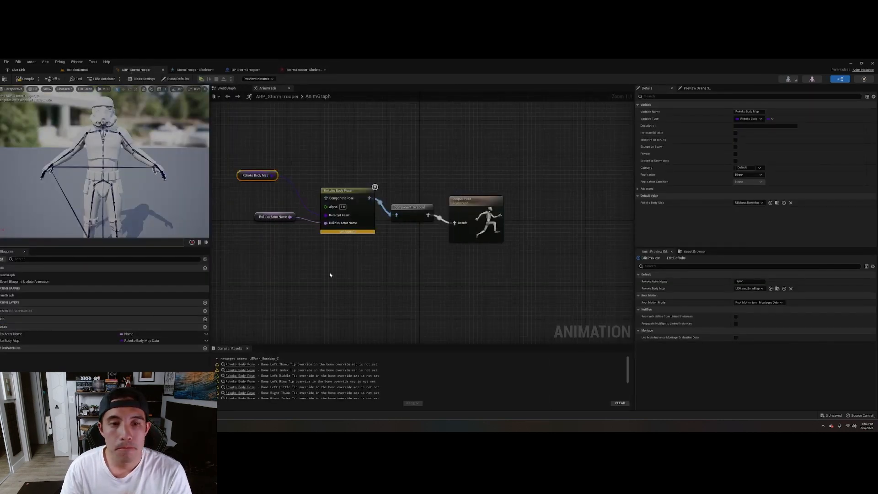
pyautogui.rightClick(288, 282)
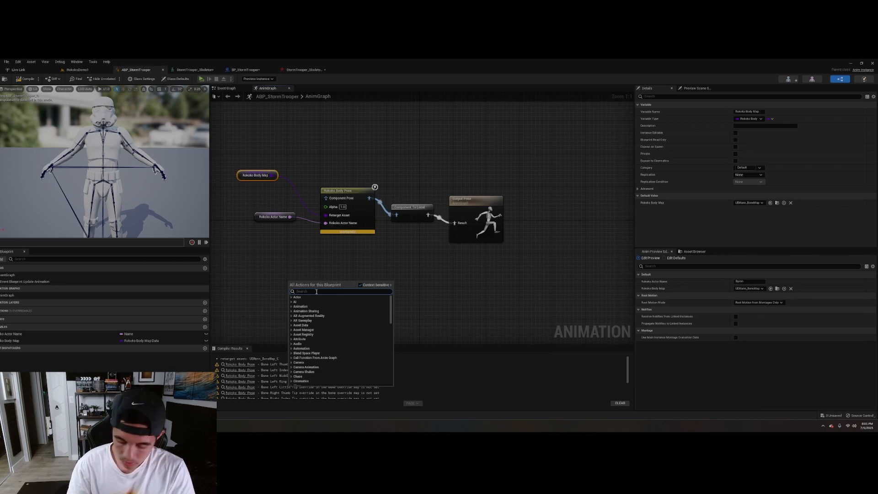
pyautogui.write('pose')
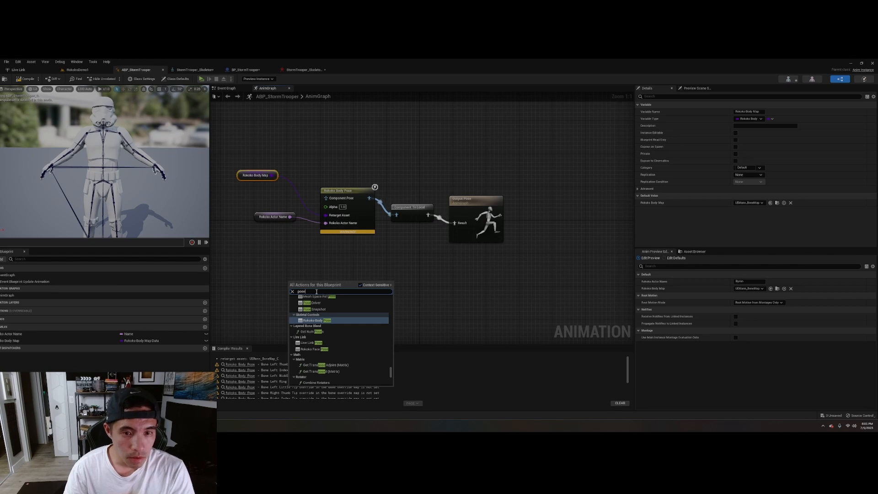
pyautogui.press('BackSpace')
pyautogui.press('BackSpace')
pyautogui.press('BackSpace')
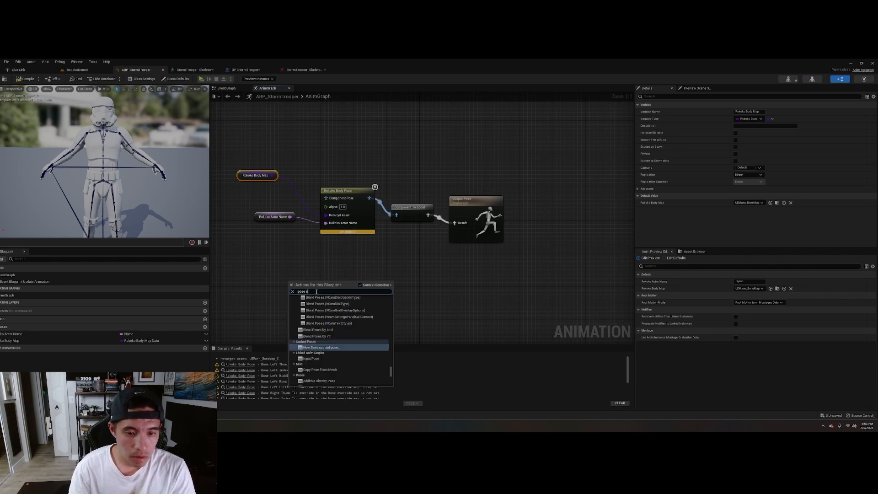
pyautogui.write('ose')
pyautogui.press('BackSpace')
pyautogui.press('BackSpace')
pyautogui.press('BackSpace')
pyautogui.press('BackSpace')
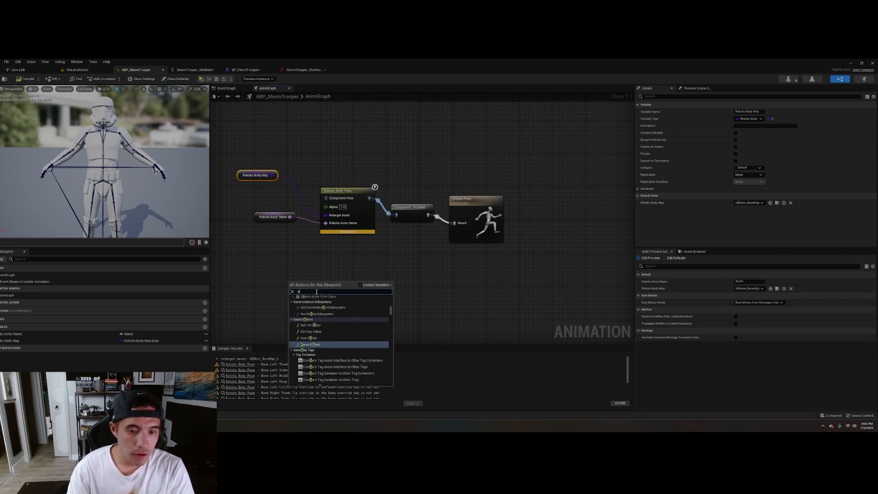
pyautogui.press('Escape')
# Step: Add StormTrooper_Skeleton_PoseAsset from the content browser to the AnimGraph and convert its node to Pose by Name
pyautogui.hotkey('ctrl', 'space')
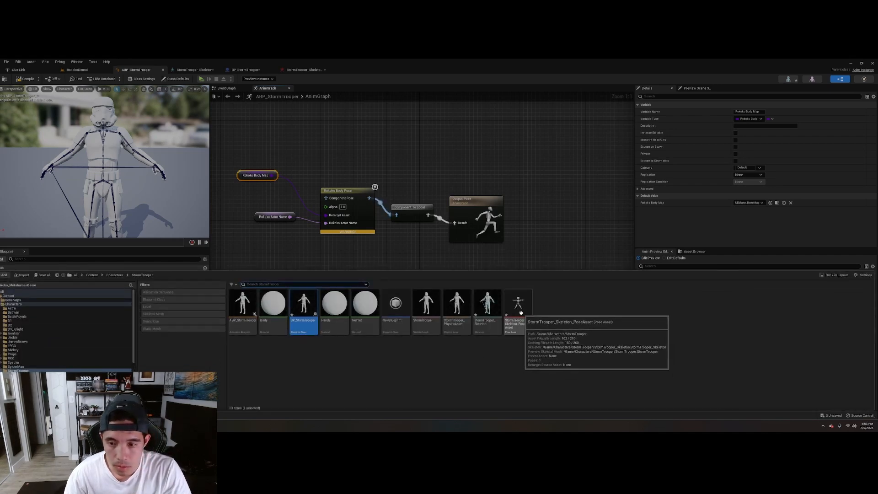
pyautogui.moveTo(518, 306); pyautogui.dragTo(318, 139)
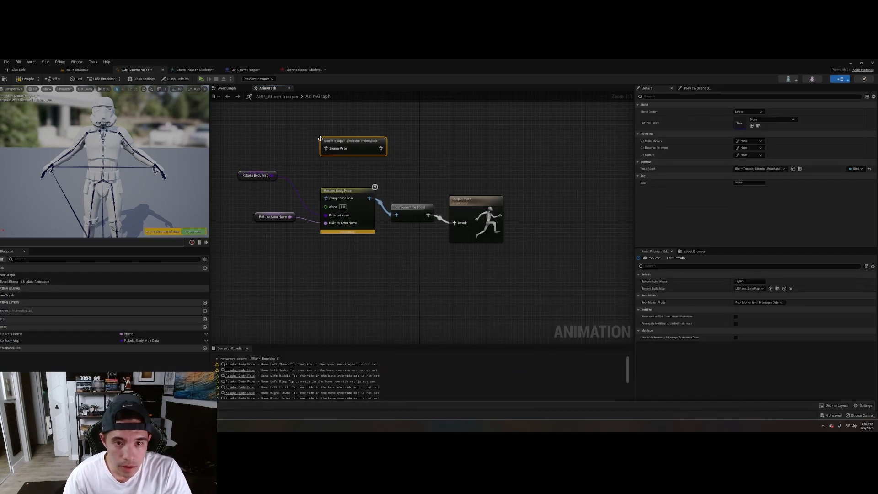
pyautogui.rightClick(365, 145)
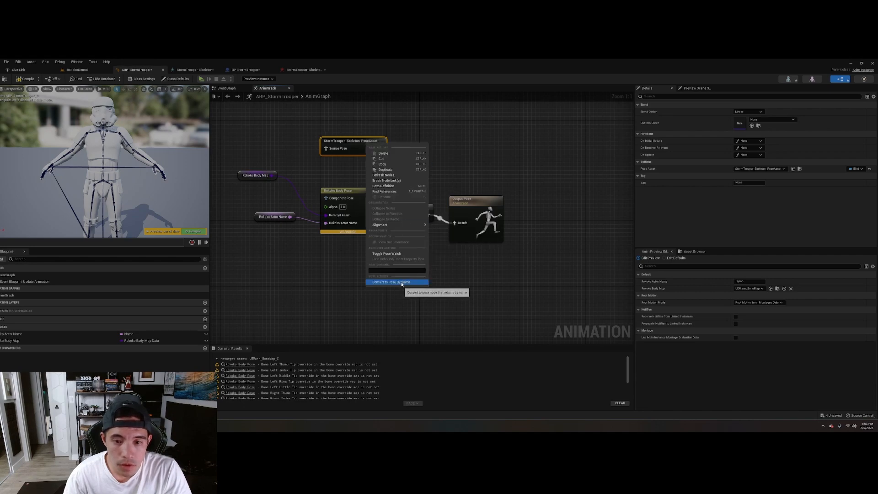
pyautogui.click(397, 282)
# Step: Set the pose asset node's Pose Name to Pose_0
pyautogui.click(384, 142)
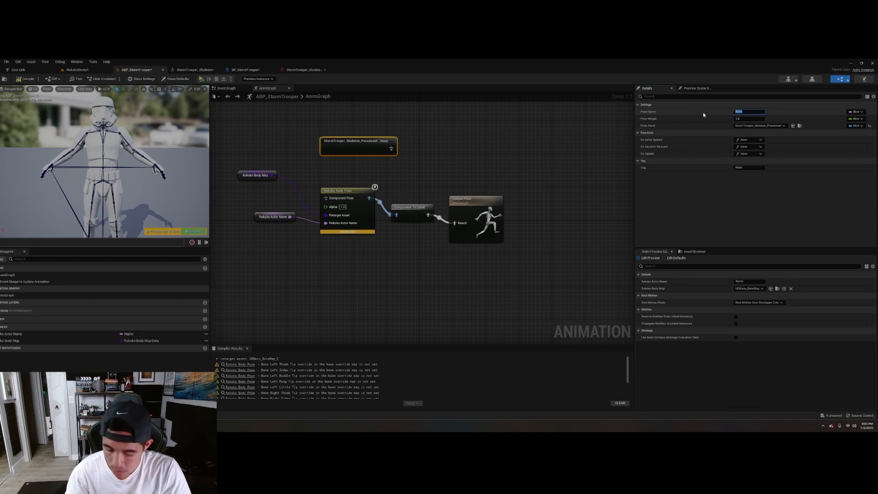
pyautogui.write('Pose_0')
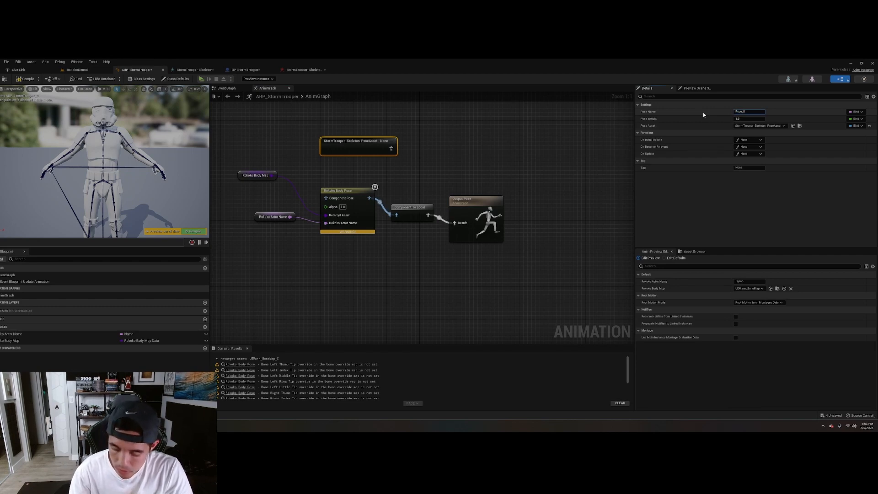
pyautogui.press('Return')
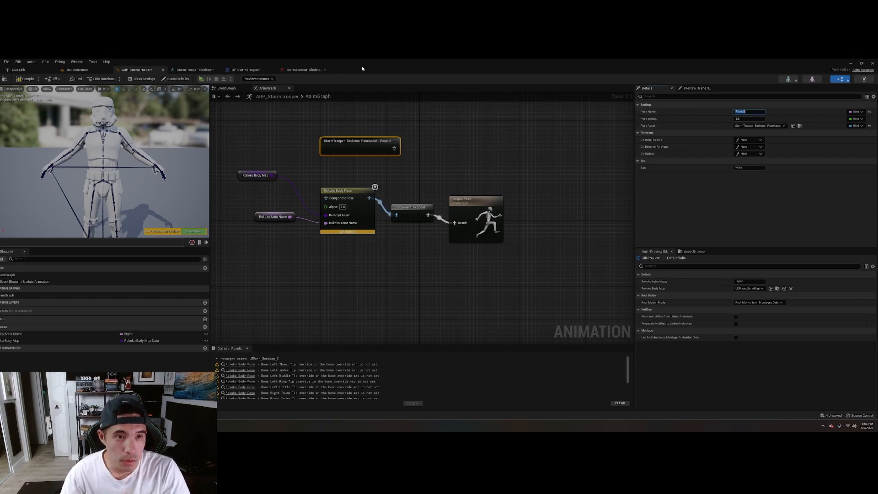
pyautogui.click(303, 70)
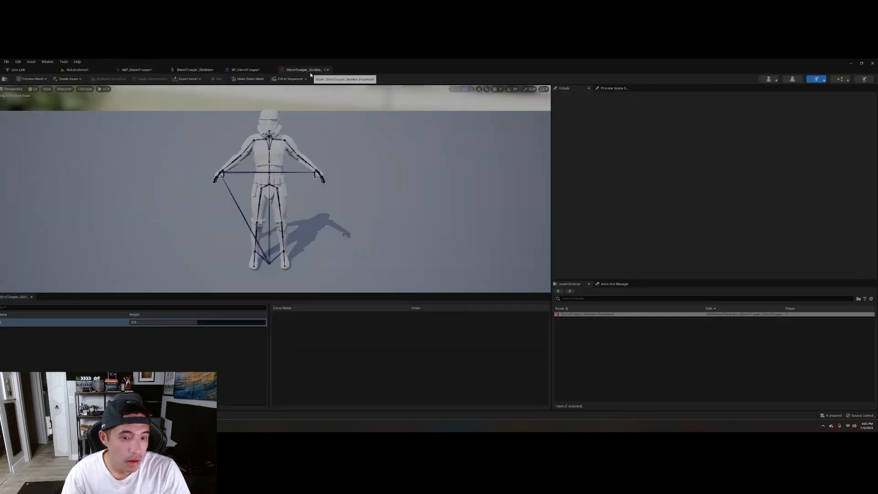
pyautogui.click(249, 70)
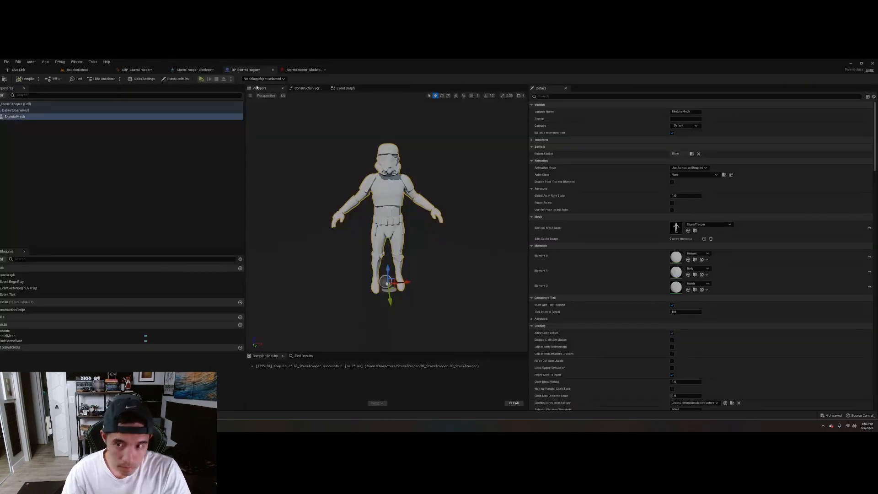
pyautogui.click(195, 70)
pyautogui.click(147, 69)
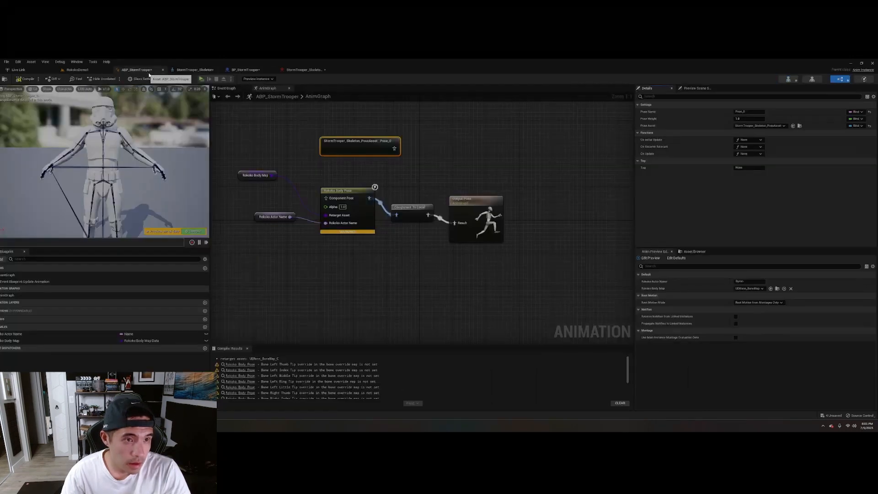
# Step: Connect the Pose_0 node through Local To Component to Rokoko Body Pose's Component Pose input, and compile ABP_StormTrooper
pyautogui.click(369, 149)
pyautogui.moveTo(370, 150); pyautogui.dragTo(295, 150)
pyautogui.moveTo(398, 160); pyautogui.dragTo(490, 182, button='right')
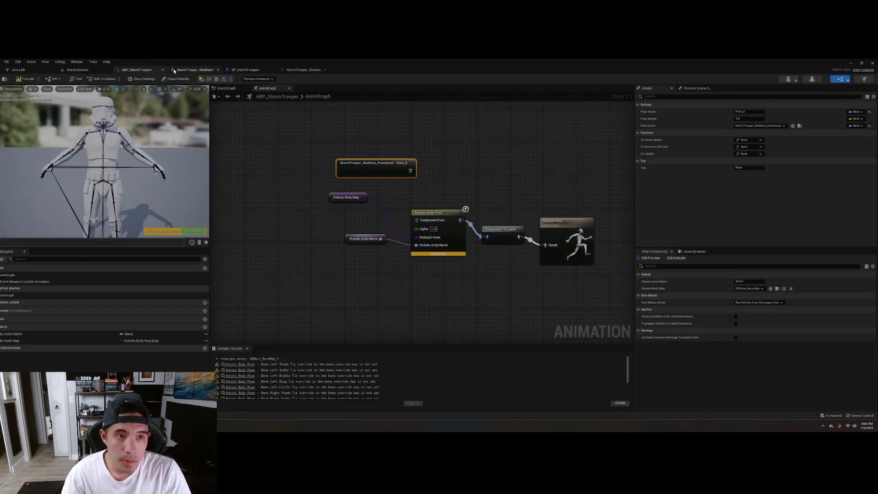
pyautogui.moveTo(393, 161); pyautogui.dragTo(404, 190)
pyautogui.moveTo(415, 220); pyautogui.dragTo(416, 220)
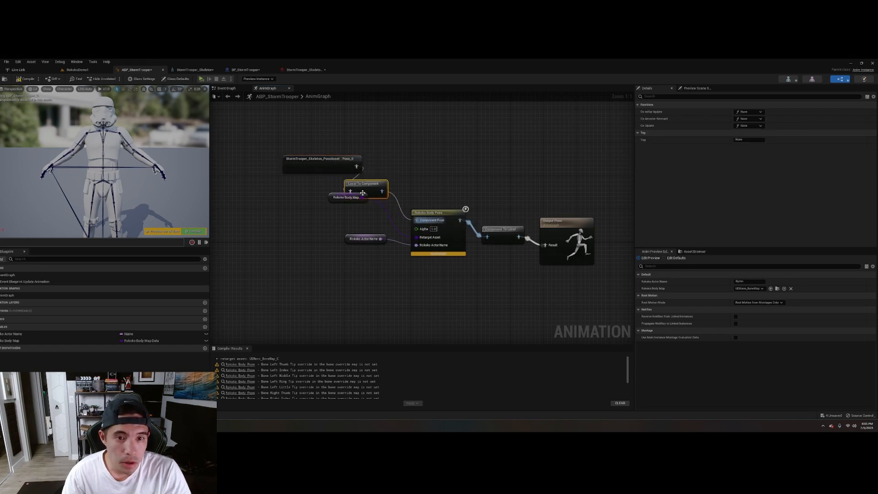
pyautogui.click(27, 81)
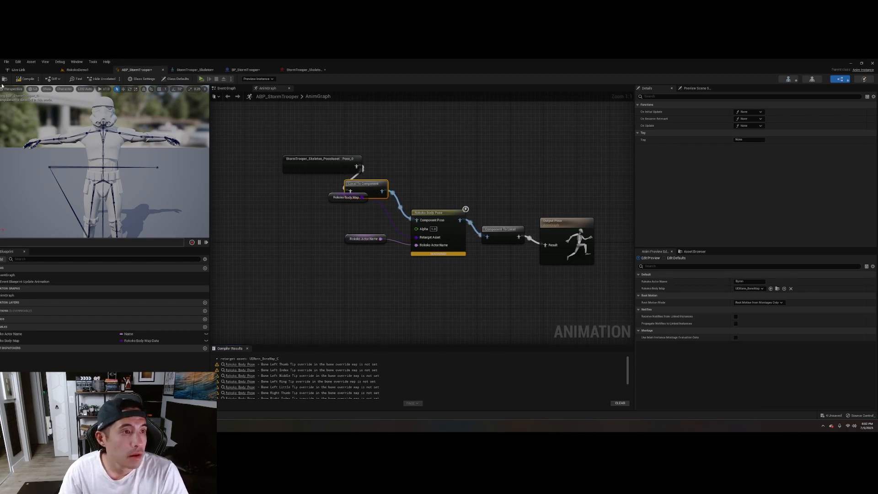
# Step: Place BP_StormTrooper in the RokokoDemo1 level, in front of and beside the top-hat character
pyautogui.click(85, 70)
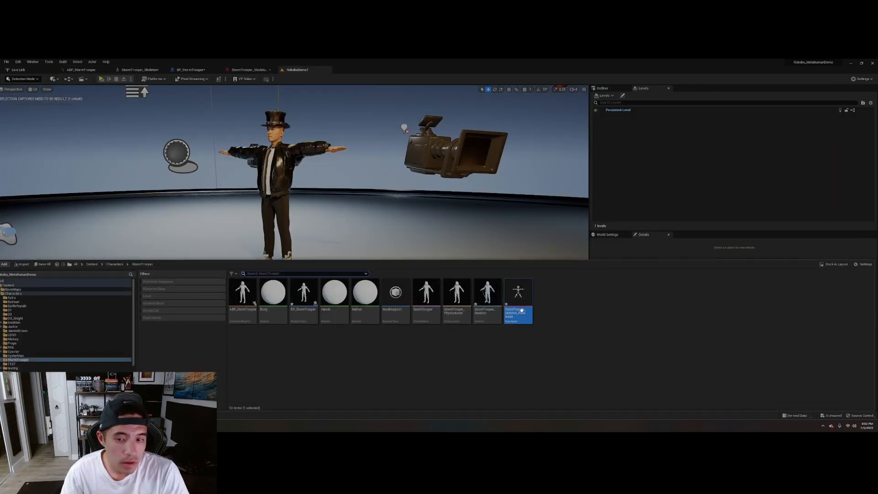
pyautogui.moveTo(303, 293); pyautogui.dragTo(372, 331)
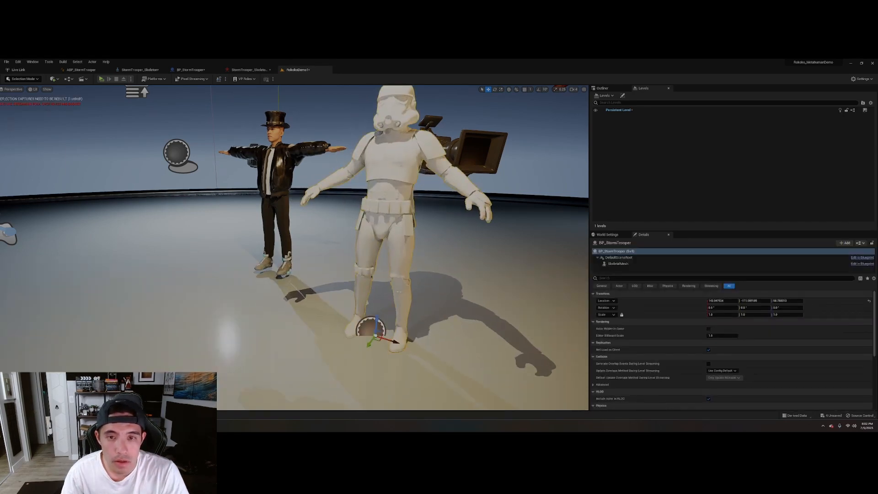
pyautogui.press('s')
pyautogui.moveTo(143, 113)
pyautogui.mouseDown(button='right')
pyautogui.moveTo(160, 114)
pyautogui.moveTo(158, 126)
pyautogui.moveTo(142, 113)
pyautogui.mouseUp(button='right')
pyautogui.press('w')
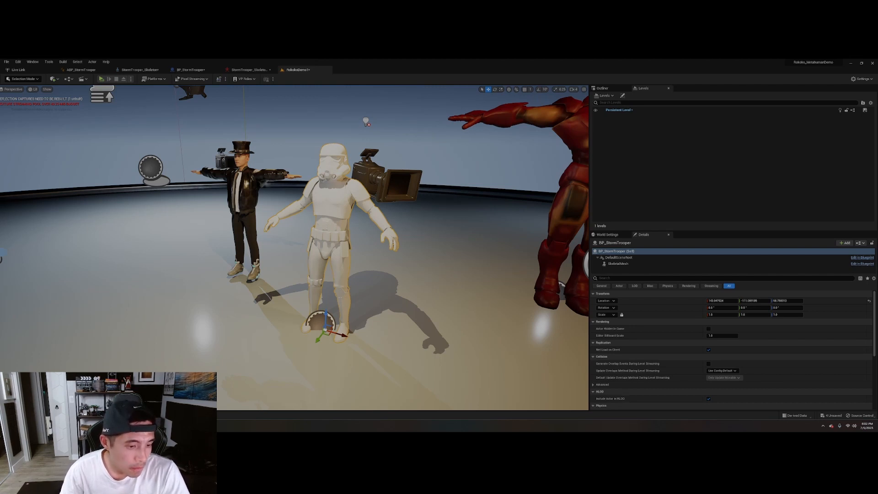
# Step: Launch Rokoko Studio and reposition its window over the Unreal editor
pyautogui.press('super')
pyautogui.write('roko')
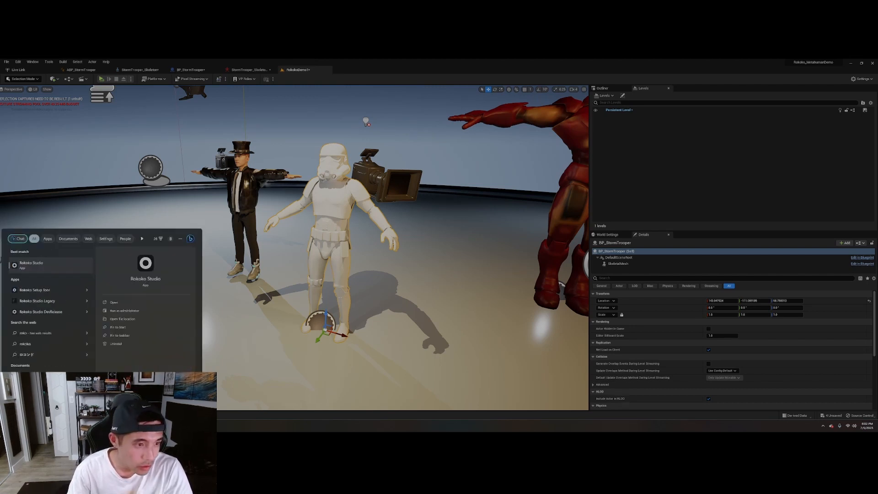
pyautogui.write('i')
pyautogui.press('BackSpace')
pyautogui.press('BackSpace')
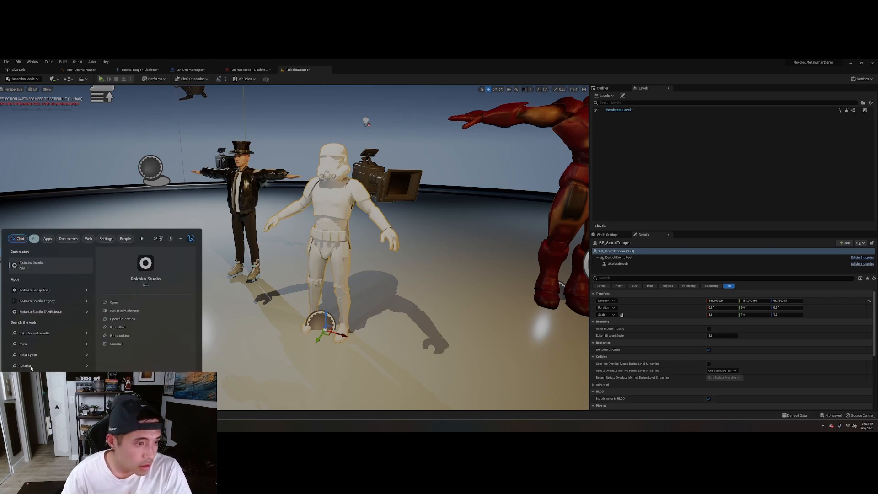
pyautogui.click(39, 263)
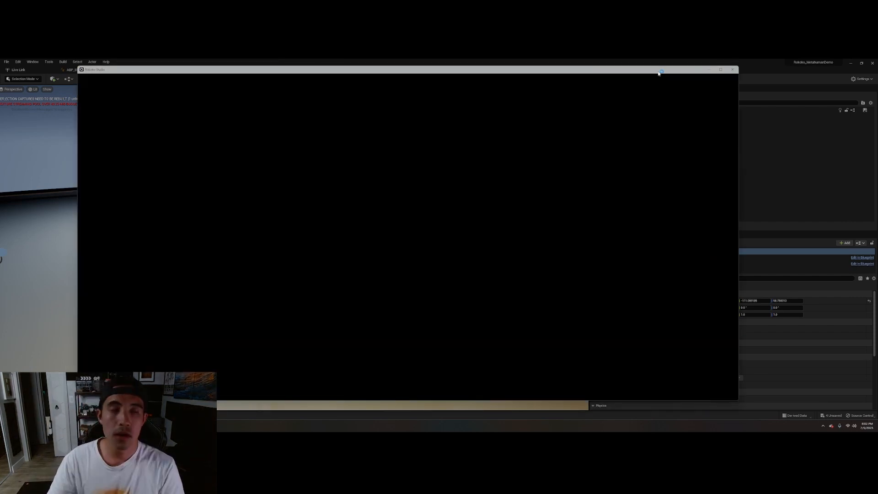
pyautogui.moveTo(659, 76); pyautogui.dragTo(638, 75)
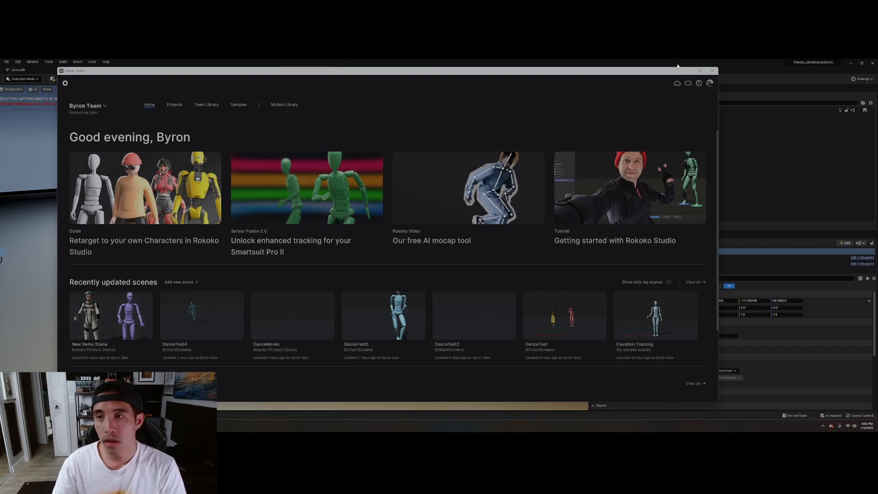
# Step: Resize and reposition the Rokoko Studio window, and open Clip 13 of the New Demo Scene
pyautogui.moveTo(614, 73); pyautogui.dragTo(642, 74)
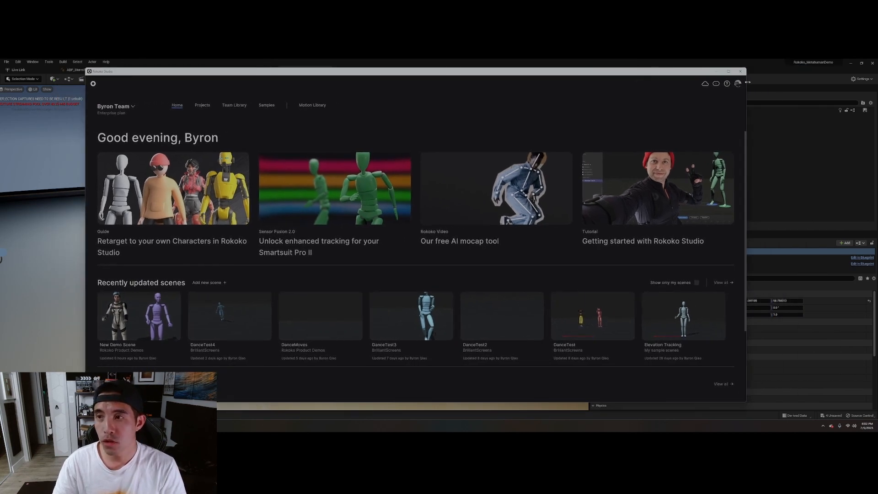
pyautogui.moveTo(747, 83); pyautogui.dragTo(724, 82)
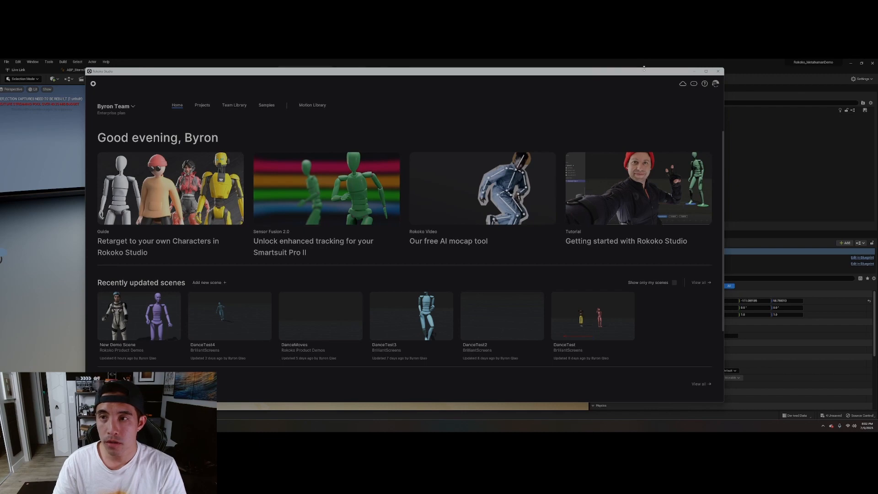
pyautogui.moveTo(644, 68); pyautogui.dragTo(644, 118)
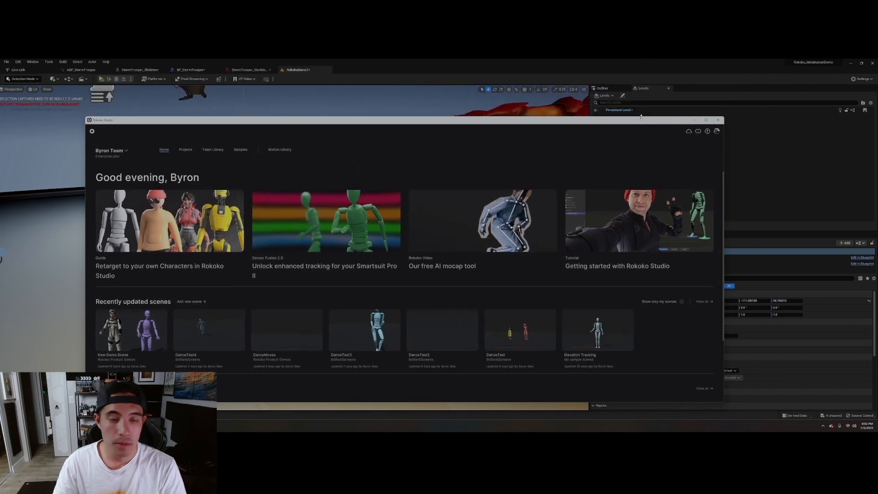
pyautogui.click(118, 340)
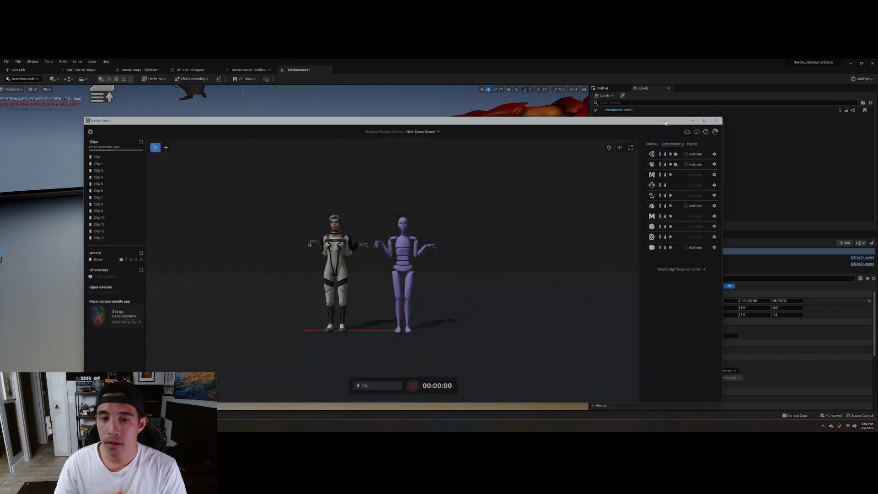
pyautogui.doubleClick(110, 216)
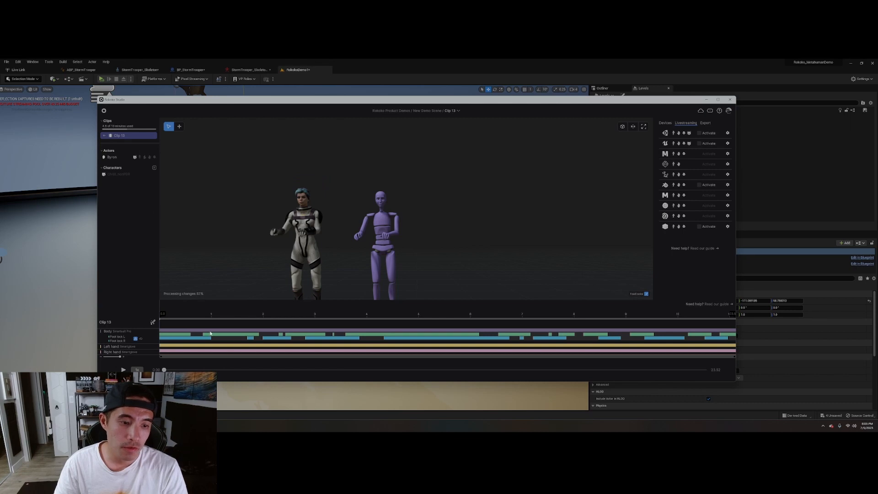
# Step: Scrub Clip 13 in its timeline, orbit around the two characters, and start the clip's playback
pyautogui.moveTo(221, 313)
pyautogui.mouseDown()
pyautogui.moveTo(180, 313)
pyautogui.moveTo(225, 314)
pyautogui.mouseUp()
pyautogui.moveTo(520, 200); pyautogui.dragTo(503, 213, button='middle')
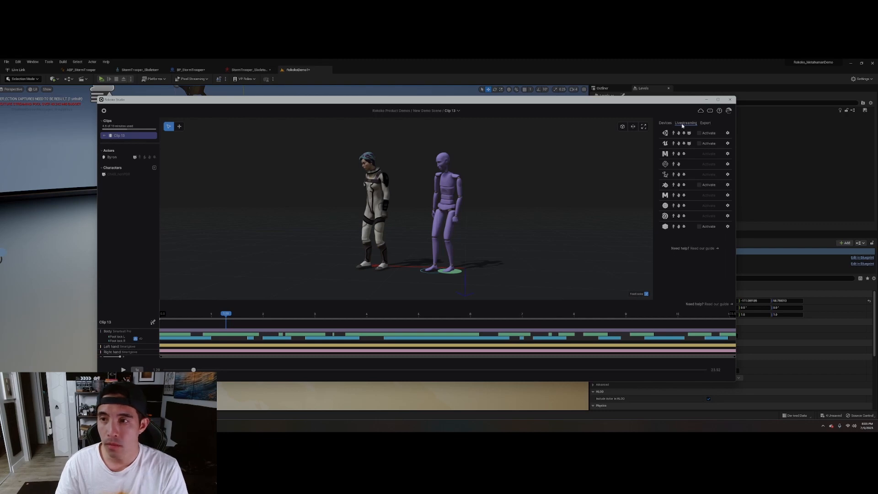
pyautogui.moveTo(591, 99); pyautogui.dragTo(537, 107)
pyautogui.press('space')
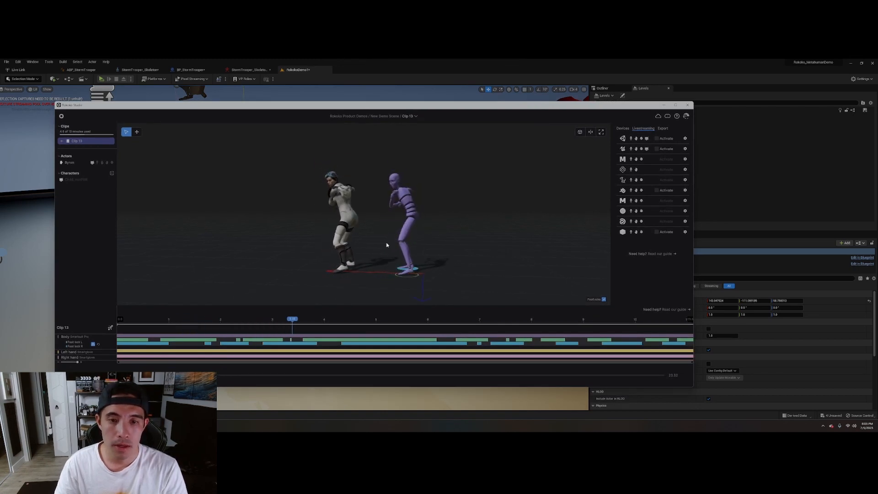
# Step: Check the connection settings of the Unreal livestreaming target and activate streaming to Unreal
pyautogui.click(656, 149)
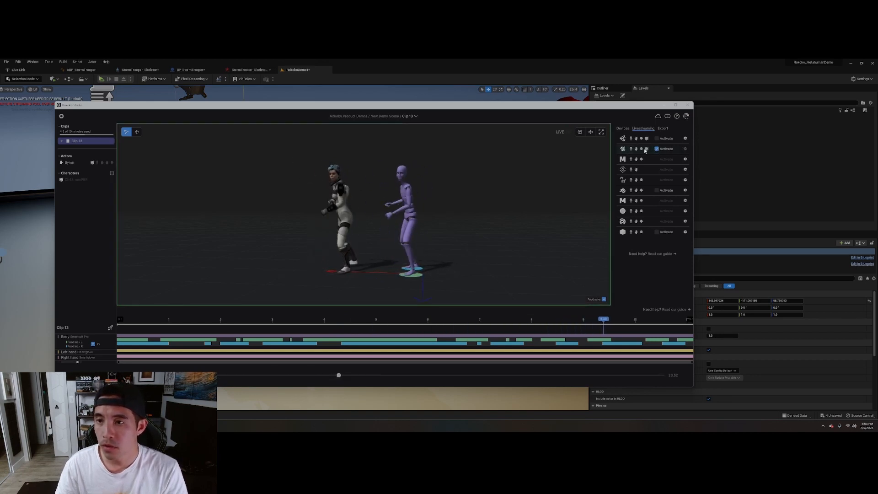
pyautogui.click(656, 148)
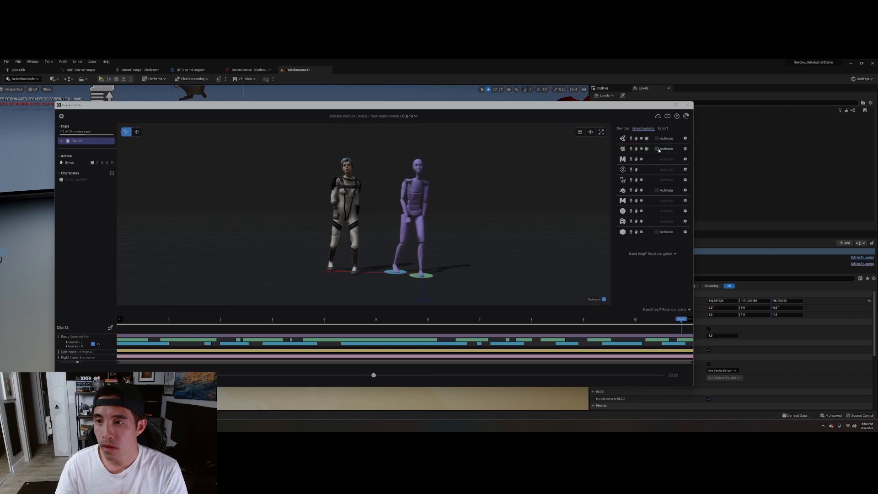
pyautogui.click(684, 149)
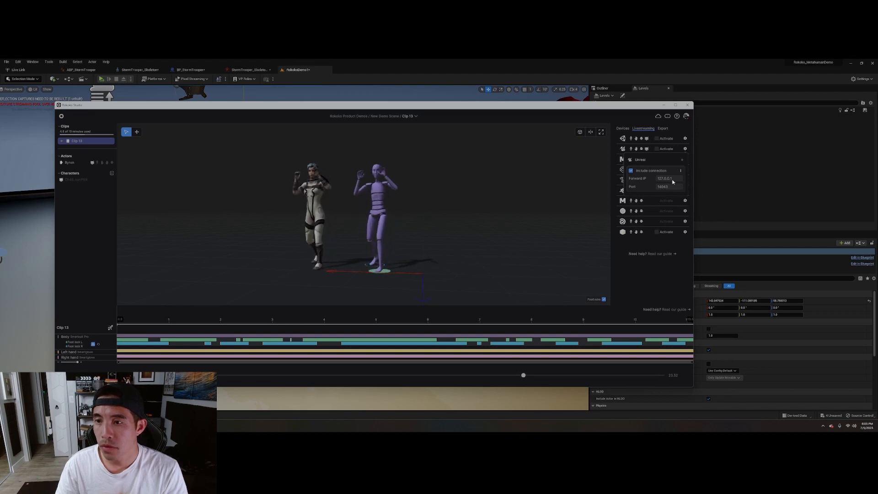
pyautogui.click(655, 150)
pyautogui.click(656, 150)
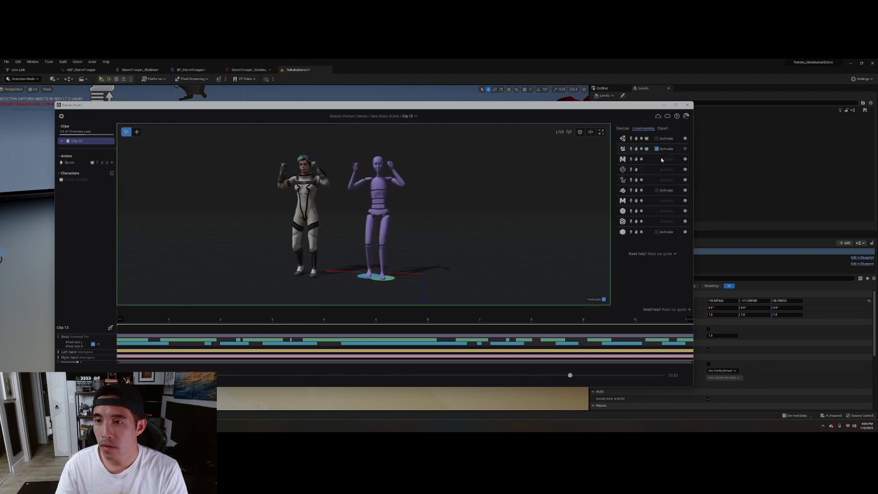
# Step: Move the Rokoko Studio window away so the Unreal level viewport is uncovered
pyautogui.moveTo(645, 106); pyautogui.dragTo(1, 259)
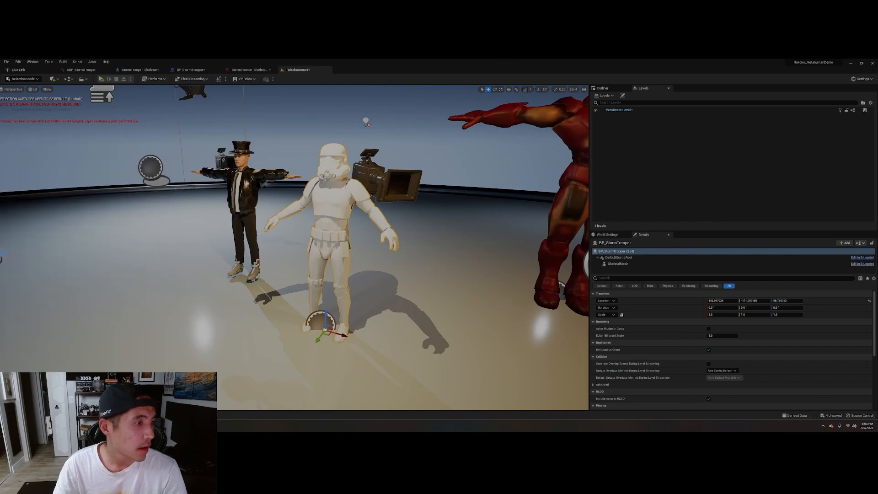
pyautogui.moveTo(1, 102); pyautogui.dragTo(735, 98)
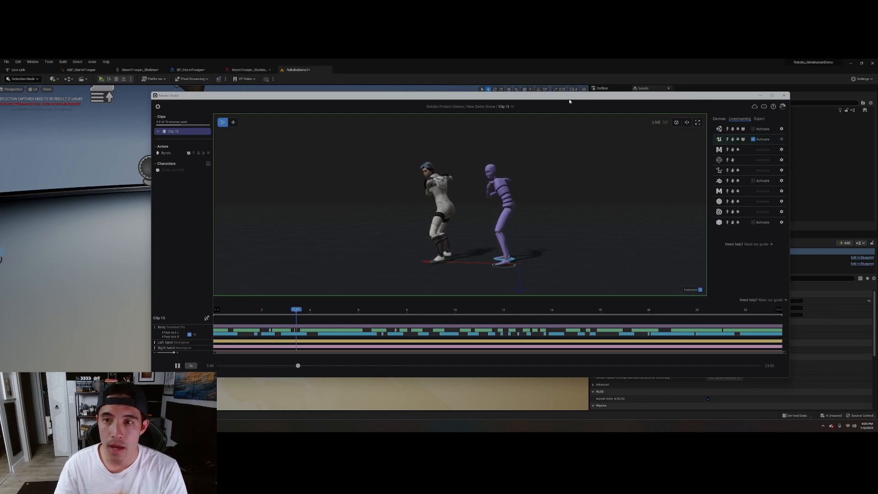
pyautogui.moveTo(591, 104); pyautogui.dragTo(0, 171)
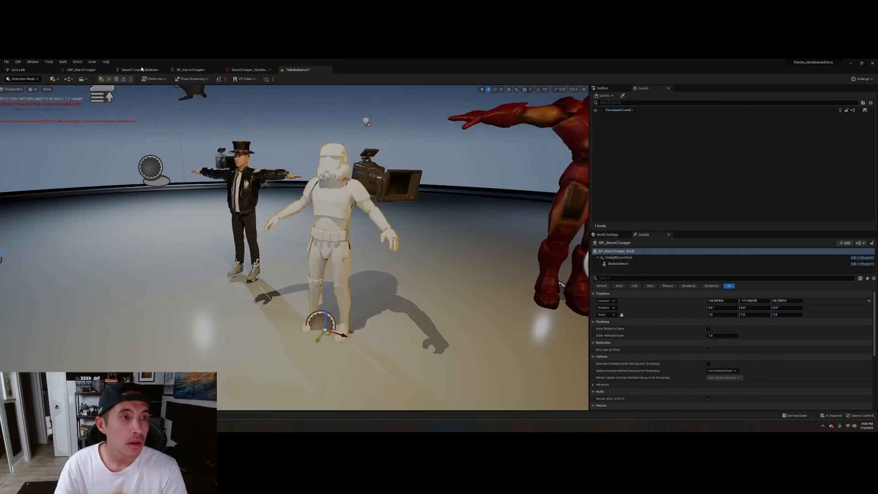
# Step: Look up Live Link among the Virtual Production tools, and view its window and the ABP_StormTrooper AnimGraph
pyautogui.click(33, 62)
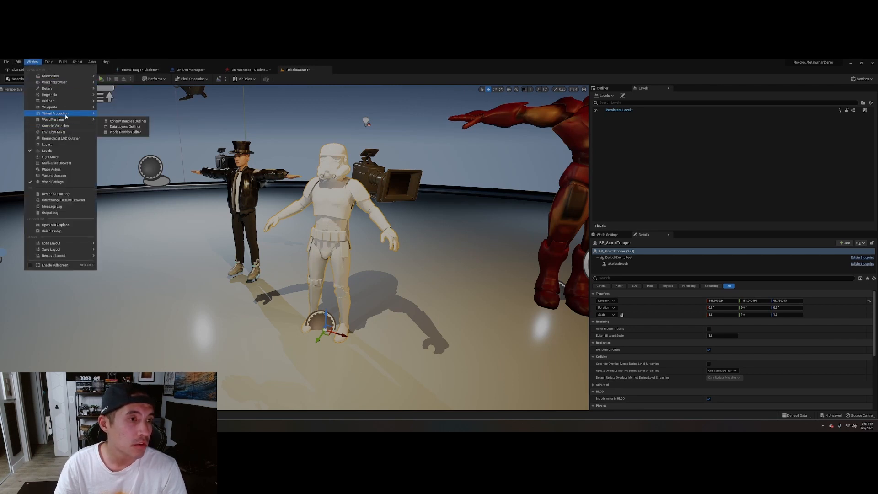
pyautogui.moveTo(69, 114)
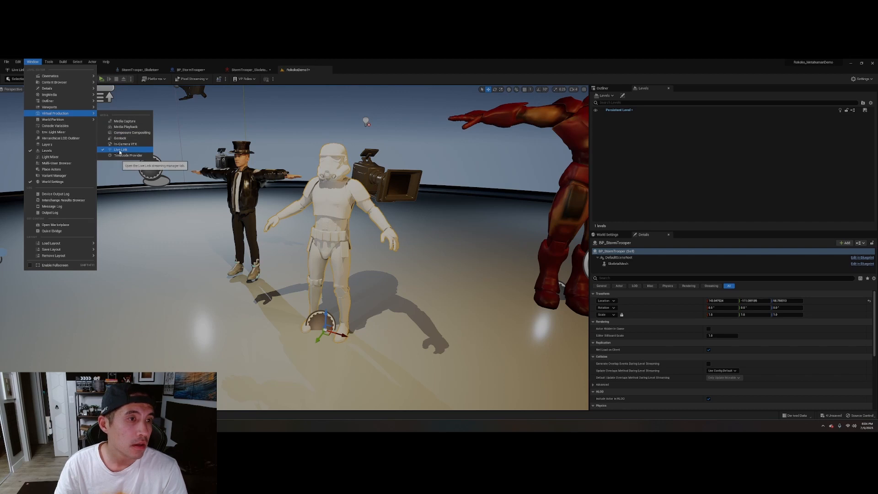
pyautogui.click(14, 70)
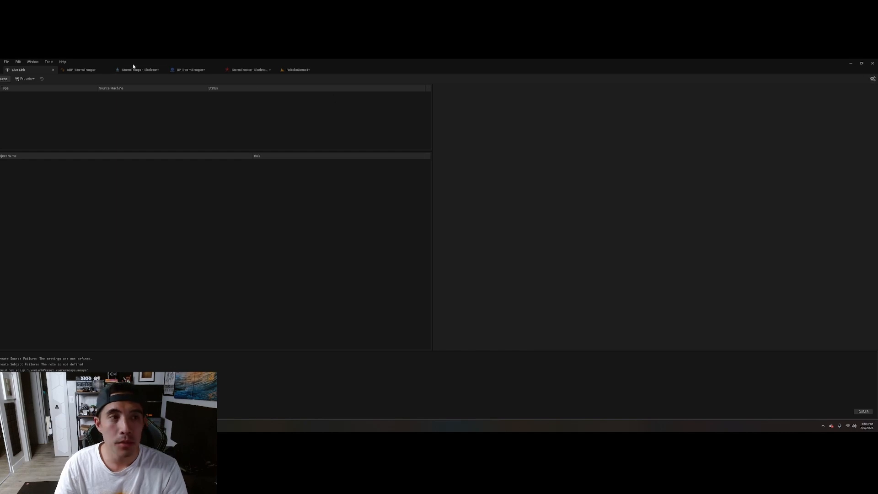
pyautogui.click(96, 69)
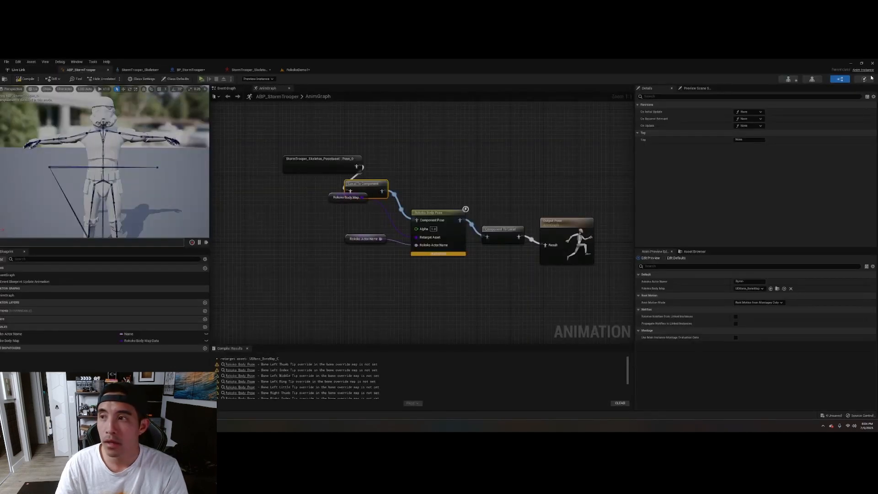
# Step: Search the project's plugins for "live" and check the Live Link and Rokoko Studio Live entries
pyautogui.click(297, 70)
pyautogui.click(862, 79)
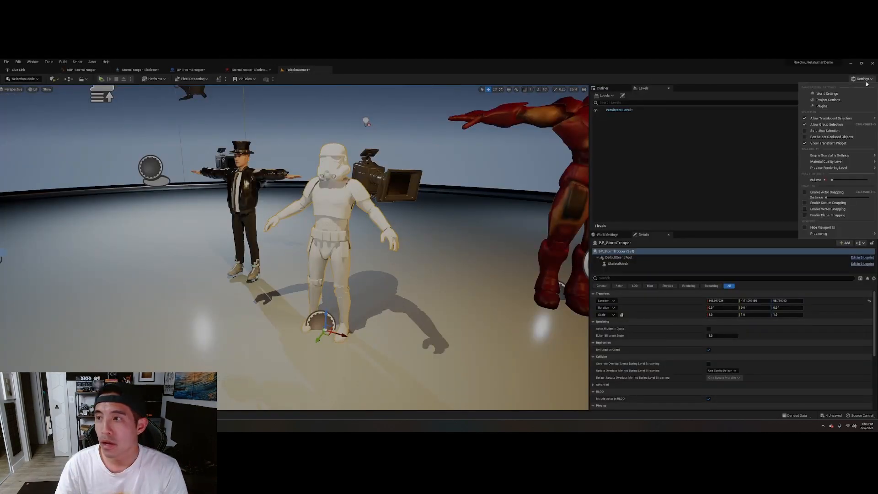
pyautogui.click(823, 106)
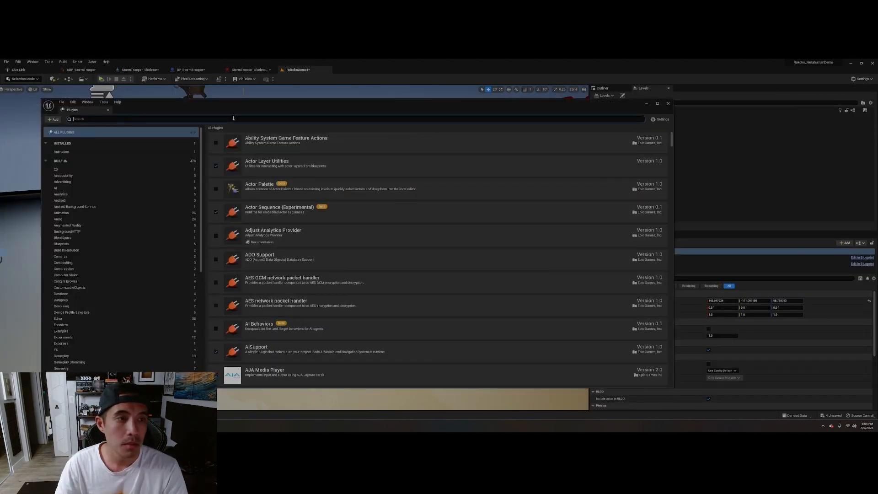
pyautogui.write('live')
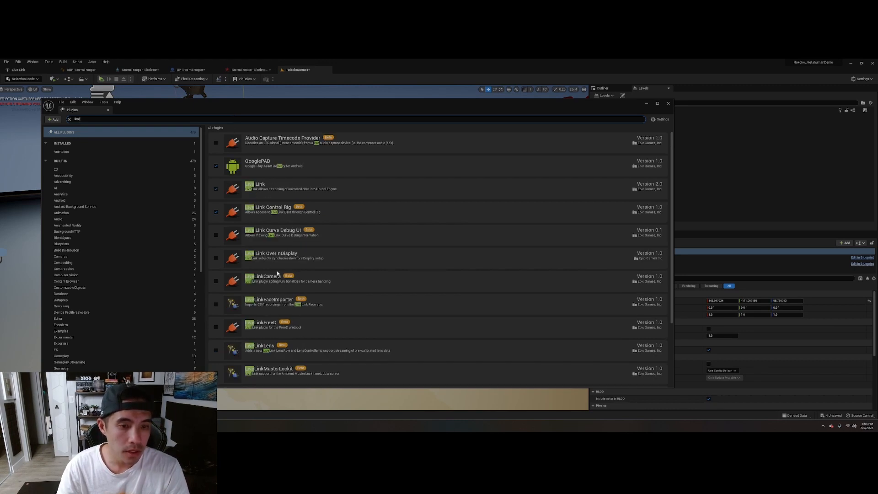
pyautogui.scroll(-4, 277, 273)
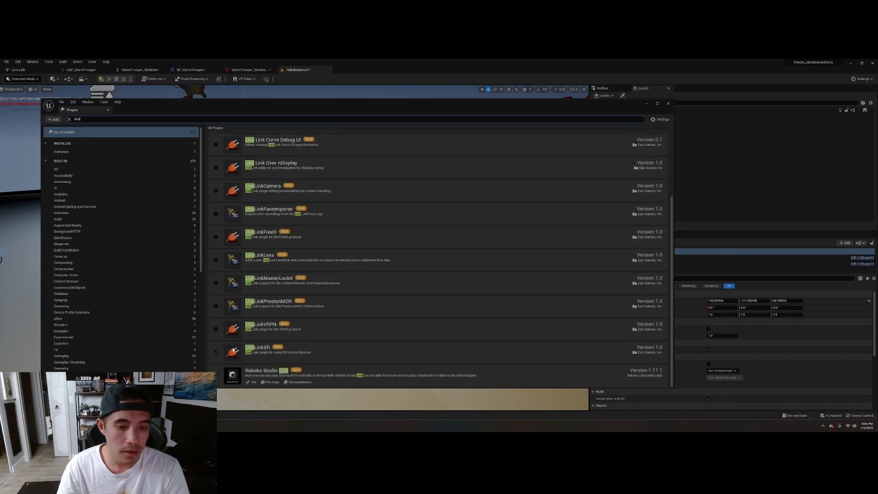
# Step: Add a Rokoko Studio Source to the Live Link sources
pyautogui.click(30, 70)
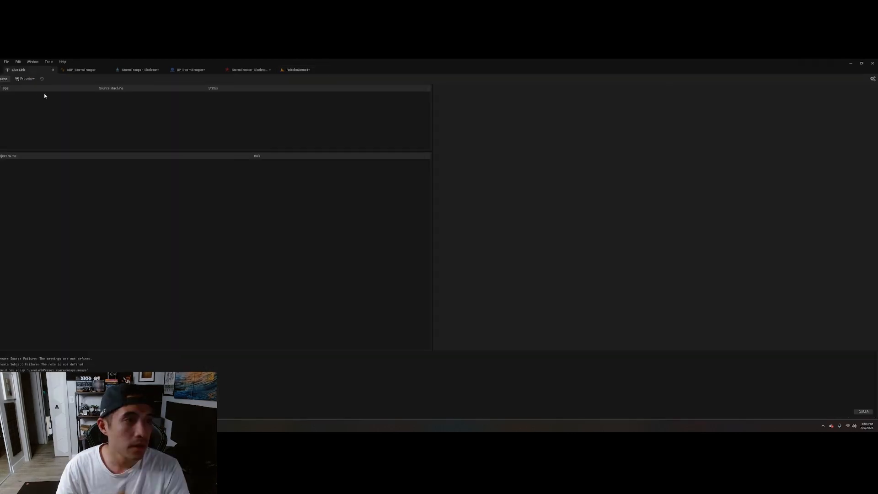
pyautogui.click(4, 81)
pyautogui.moveTo(4, 107)
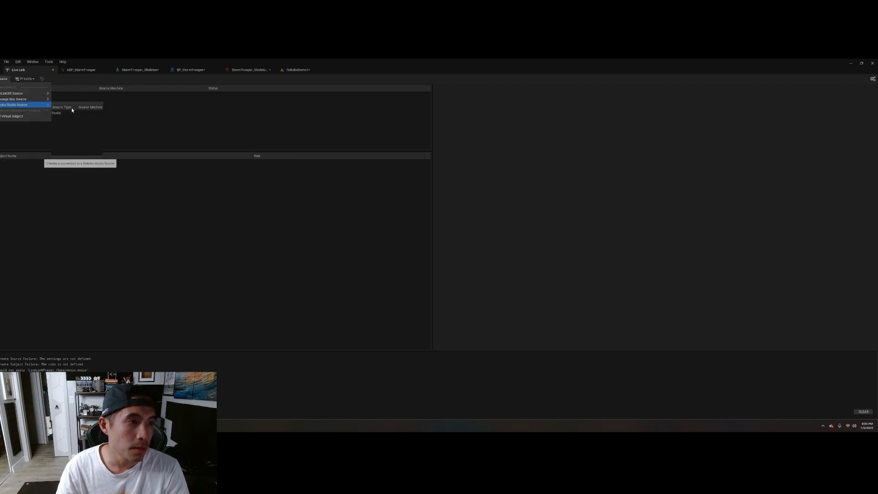
pyautogui.click(56, 113)
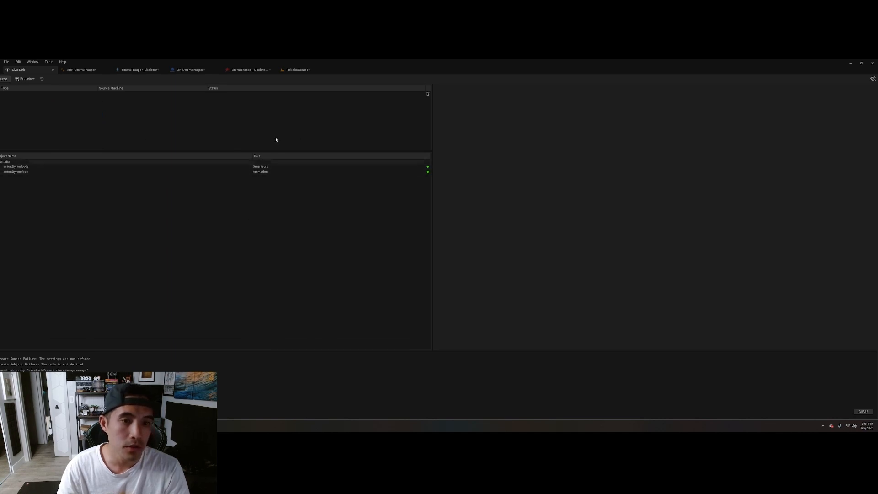
# Step: Play the RokokoDemo1 level to check the Storm Trooper's motion, and stop the session
pyautogui.click(284, 72)
pyautogui.click(101, 79)
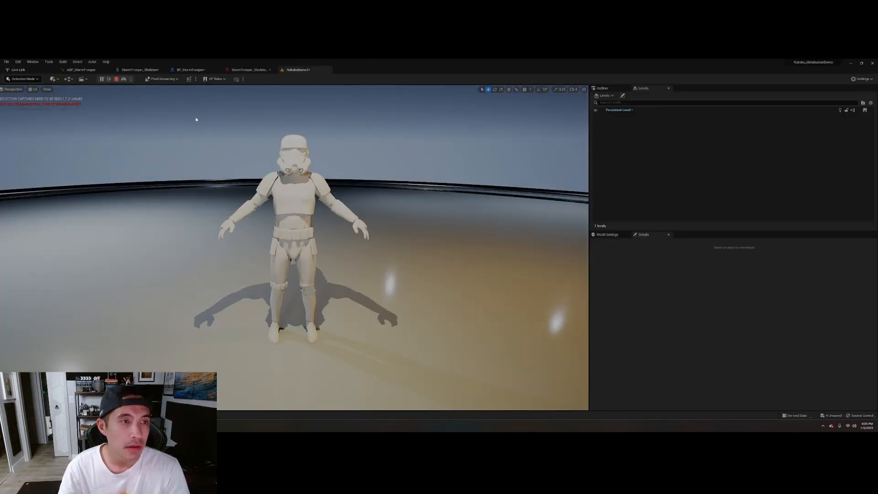
pyautogui.click(116, 79)
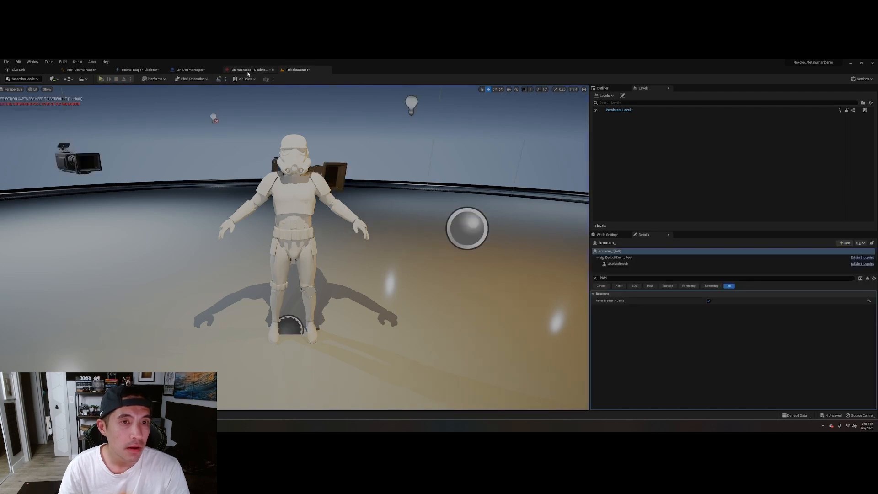
# Step: Set the skeletal mesh's Anim Class to ABP_StormTrooper in BP_StormTrooper, compile the blueprint, and inspect the streamed motion
pyautogui.click(189, 69)
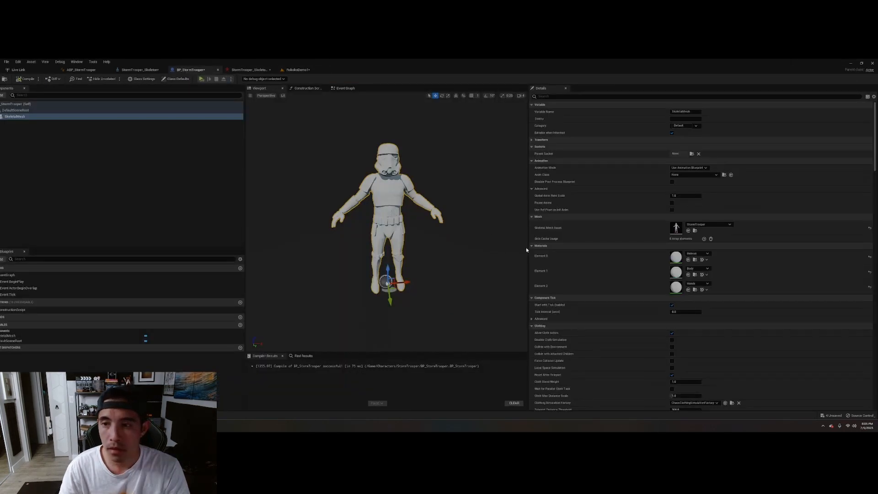
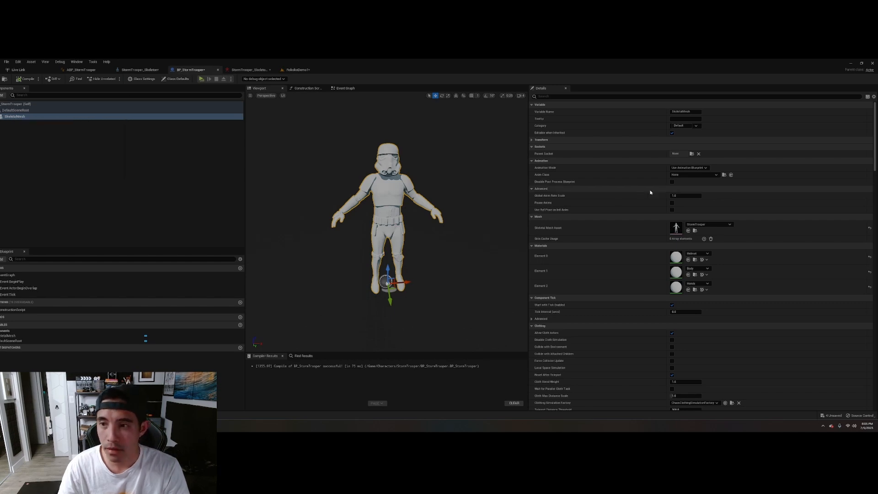
pyautogui.click(716, 176)
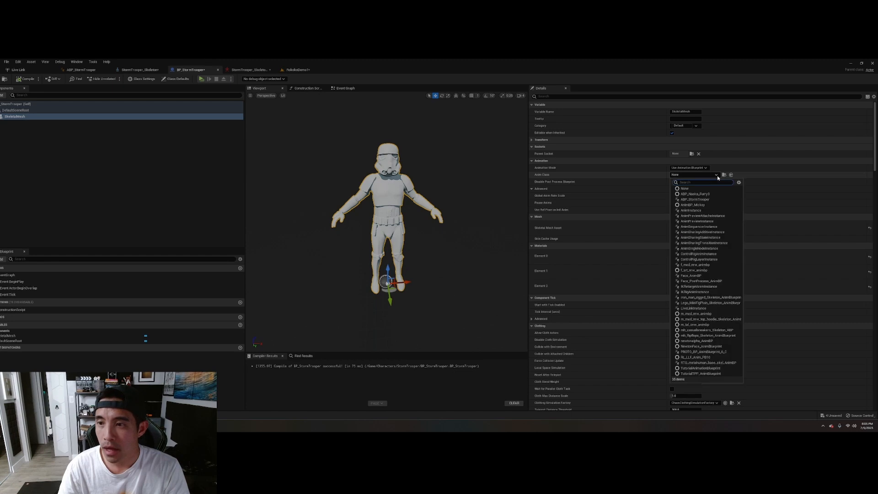
pyautogui.click(695, 200)
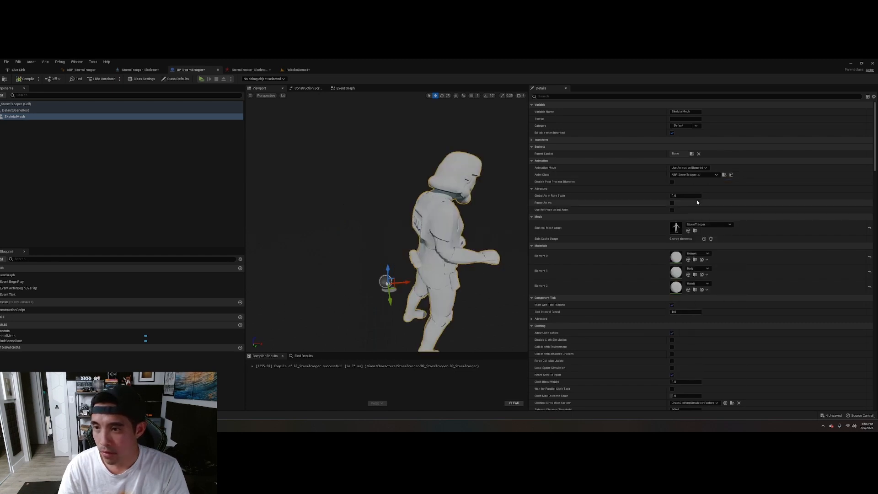
pyautogui.click(26, 79)
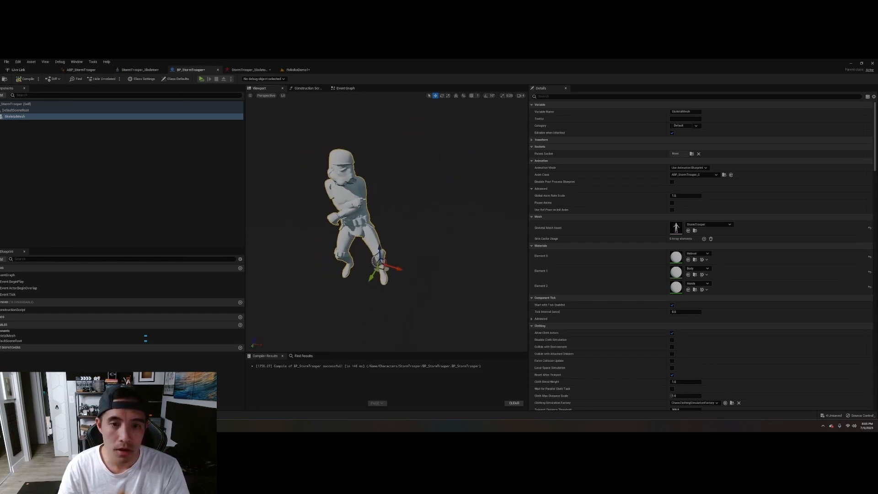
pyautogui.scroll(5, 386, 220)
pyautogui.scroll(-5, 386, 219)
pyautogui.moveTo(386, 220); pyautogui.dragTo(350, 224, button='right')
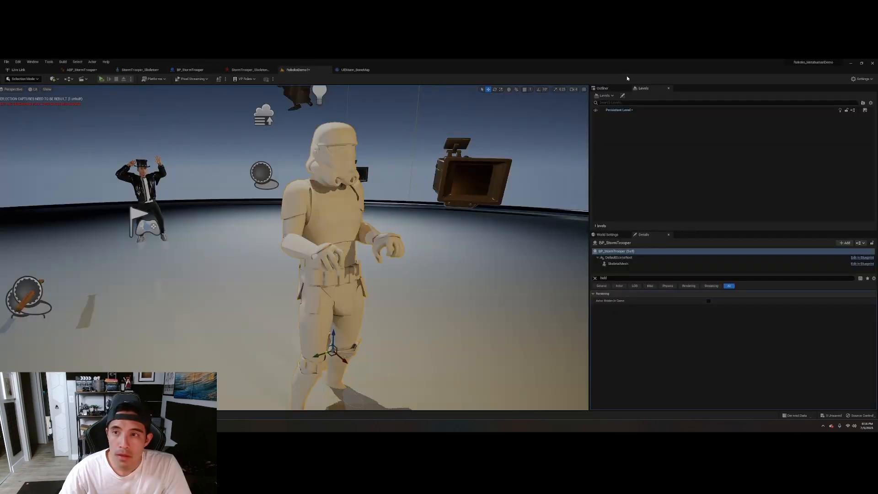
# Step: Show the level's outliner and search the placeable actors for "rokoko"
pyautogui.click(602, 88)
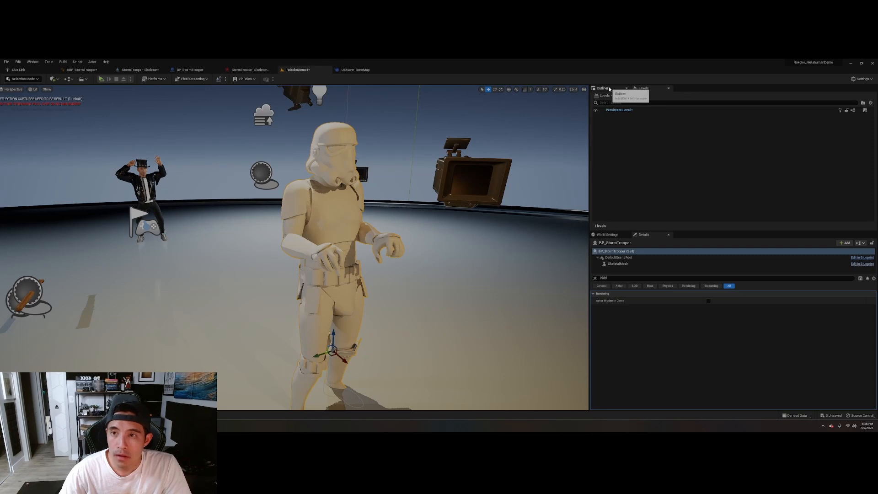
pyautogui.click(53, 78)
pyautogui.moveTo(77, 133)
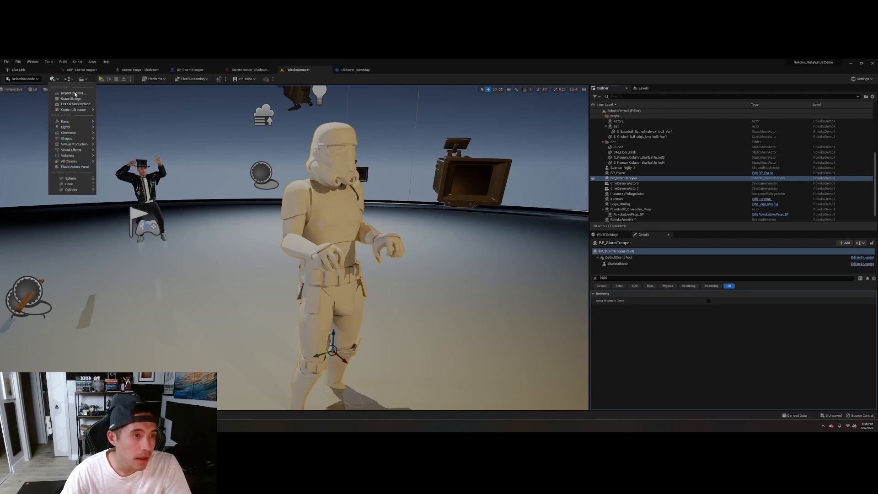
pyautogui.write('s')
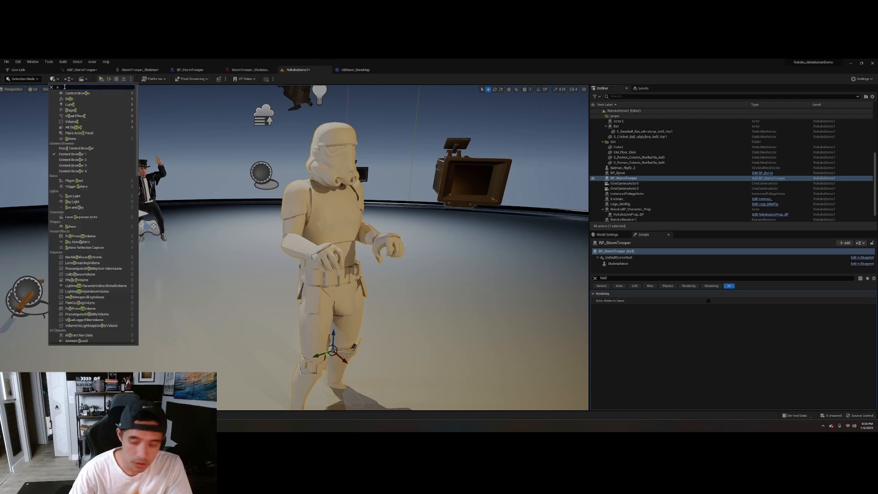
pyautogui.write('rokoko')
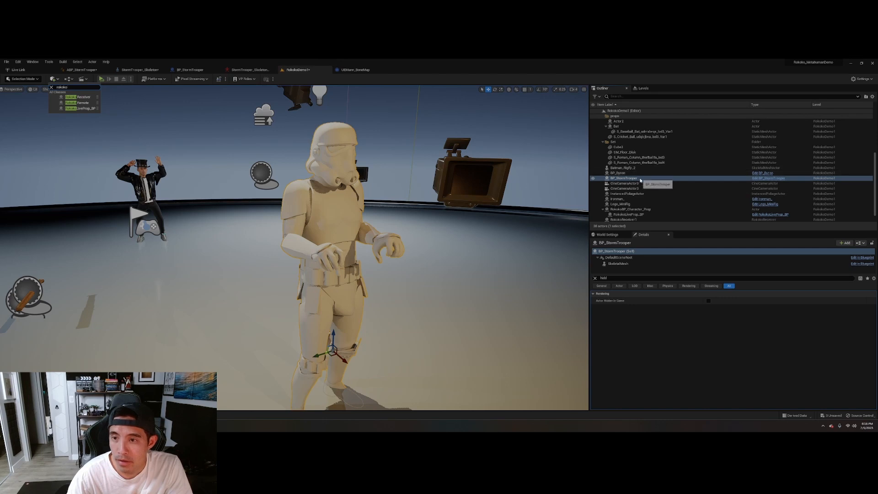
# Step: Select RokokoReceiver1 in the level and filter its details by "po" to examine the Rokoko Port Number
pyautogui.scroll(-1, 637, 183)
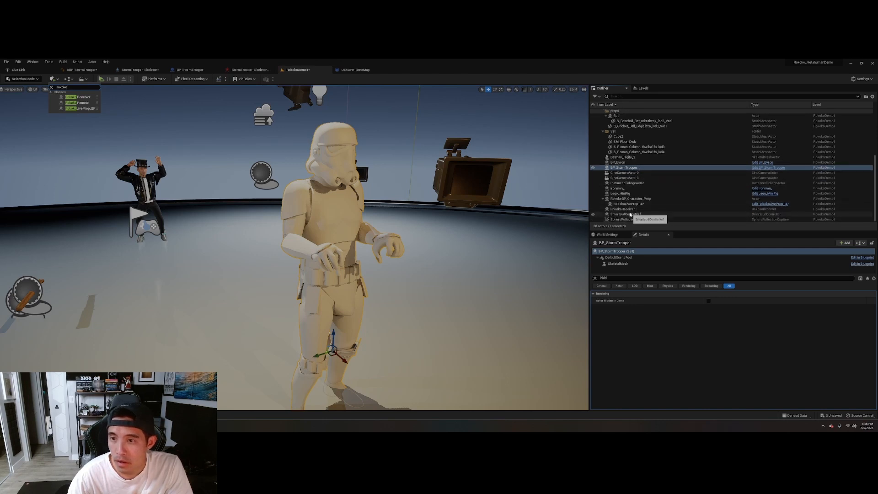
pyautogui.click(628, 209)
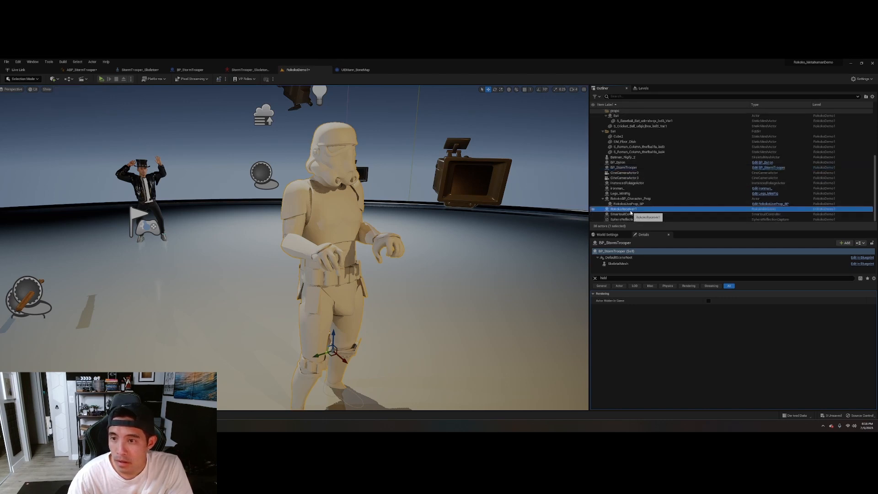
pyautogui.click(595, 278)
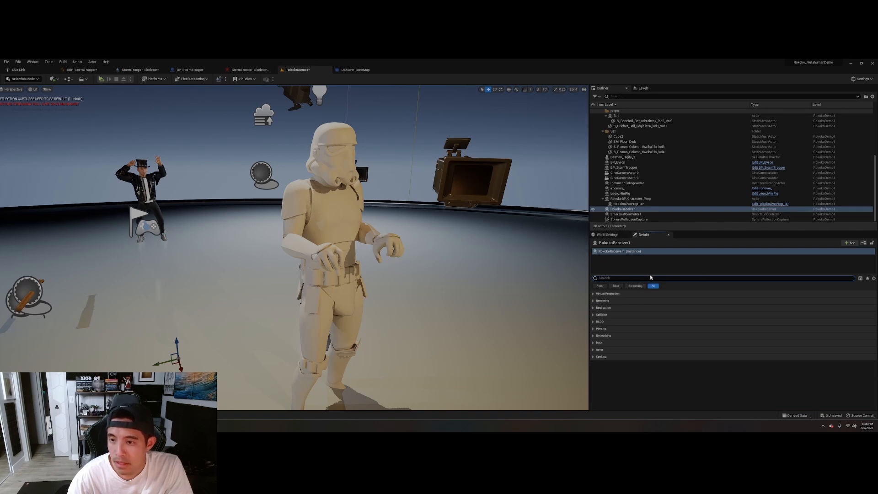
pyautogui.moveTo(658, 274); pyautogui.dragTo(658, 308)
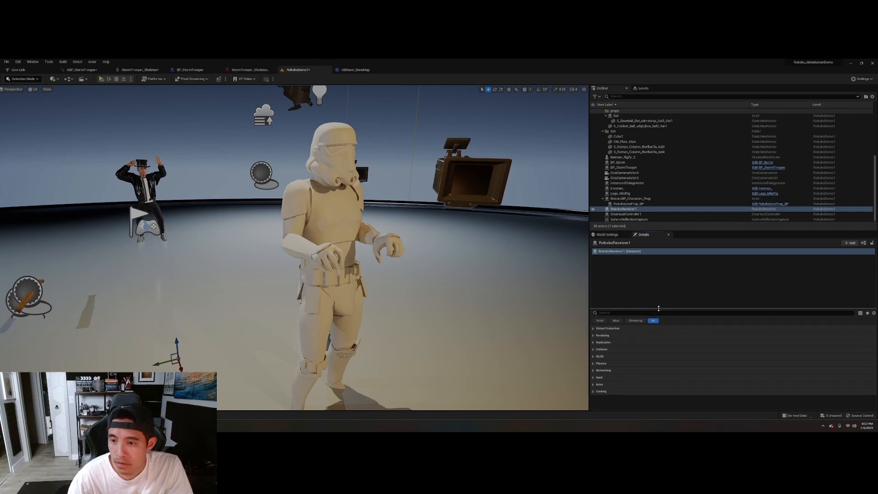
pyautogui.click(616, 312)
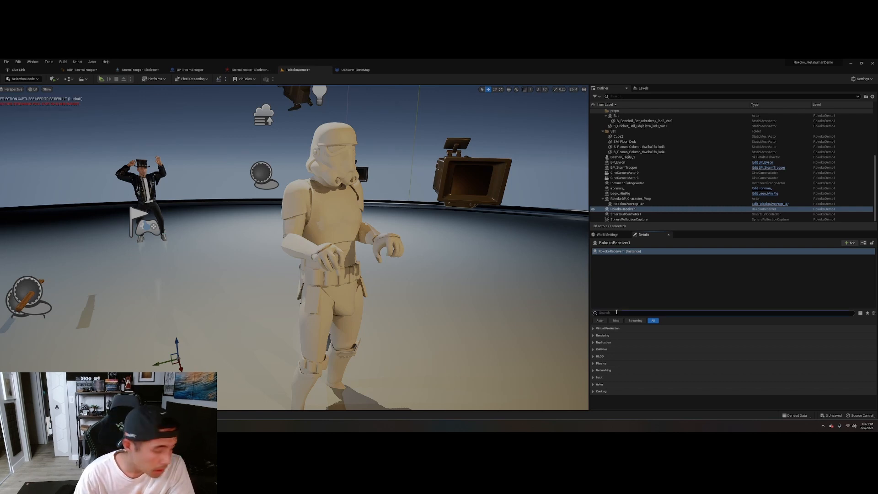
pyautogui.write('po')
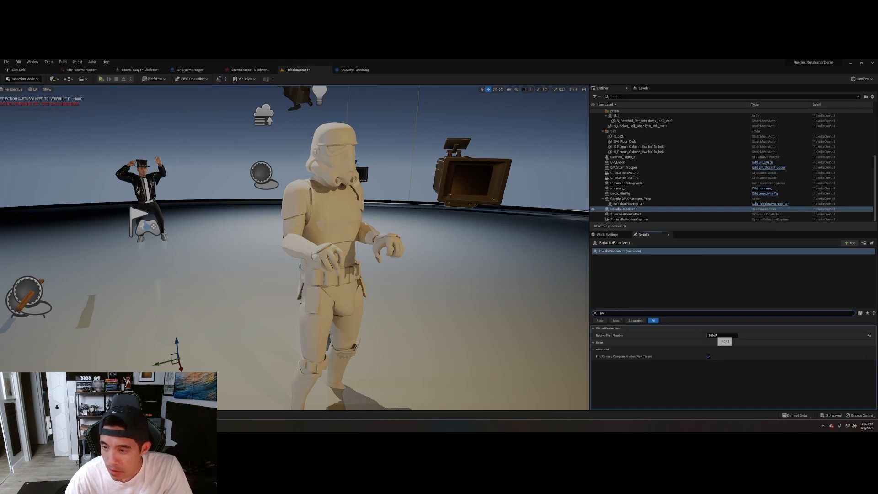
# Step: Switch to Rokoko Studio, deactivate the Unreal livestream, and compare its port setting with the receiver's Rokoko Port Number
pyautogui.moveTo(0, 147); pyautogui.dragTo(415, 128)
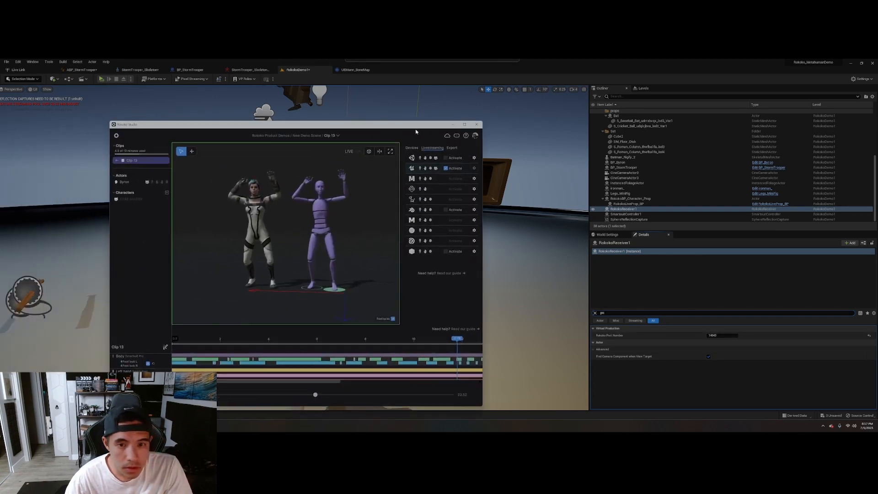
pyautogui.click(445, 169)
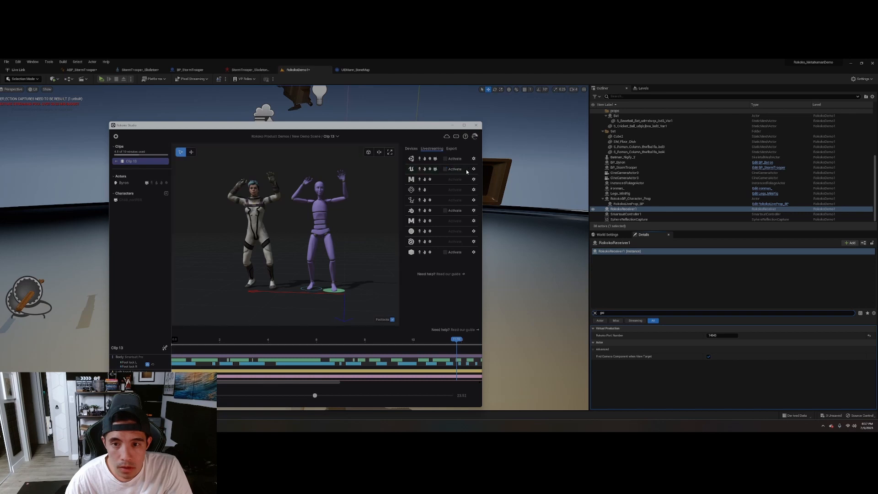
pyautogui.click(473, 169)
pyautogui.doubleClick(450, 207)
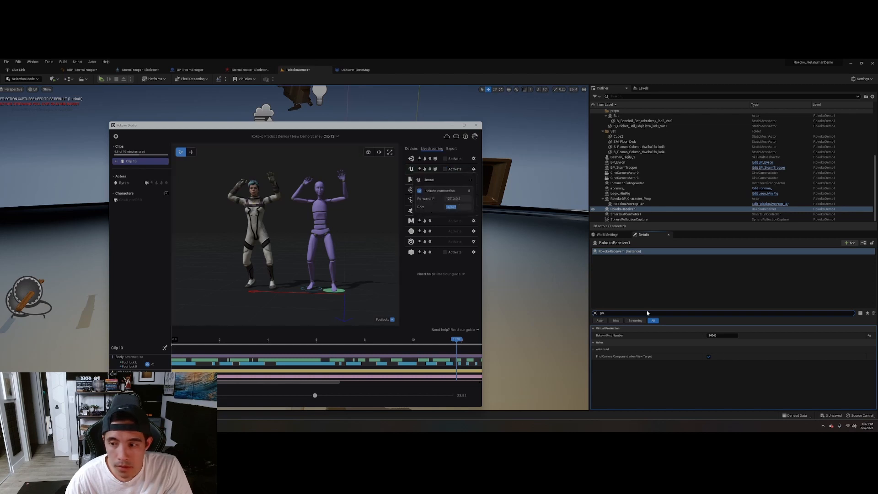
pyautogui.click(720, 336)
pyautogui.click(720, 336)
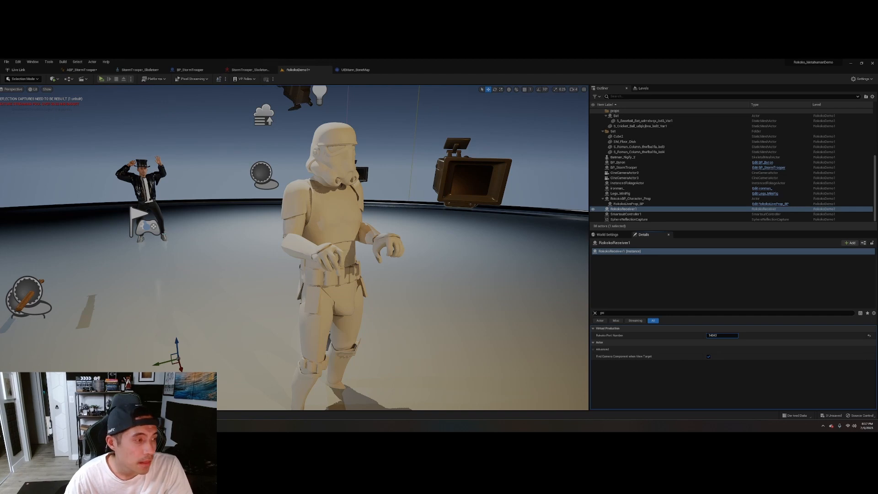
# Step: Return to Rokoko Studio, activate the Unreal livestream again, and move its window off the Unreal Engine viewport
pyautogui.hotkey('alt', 'Tab')
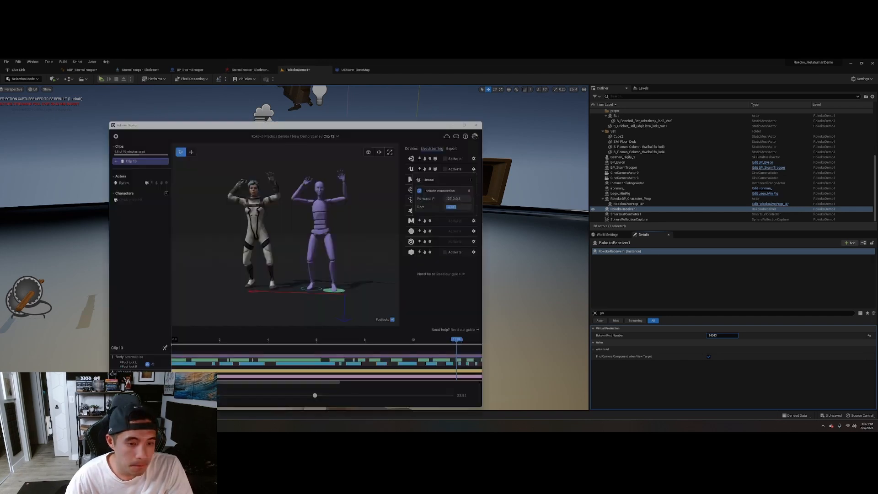
pyautogui.moveTo(406, 129); pyautogui.dragTo(311, 144)
pyautogui.click(383, 196)
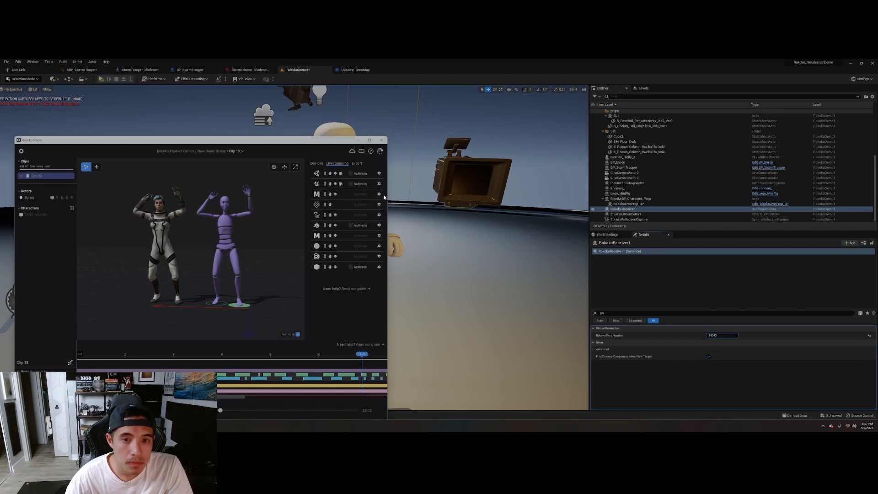
pyautogui.click(350, 184)
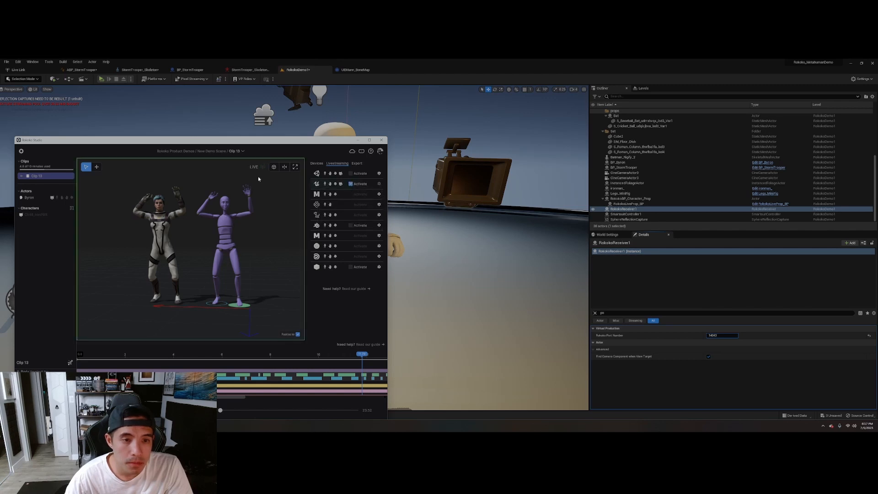
pyautogui.moveTo(327, 144); pyautogui.dragTo(0, 292)
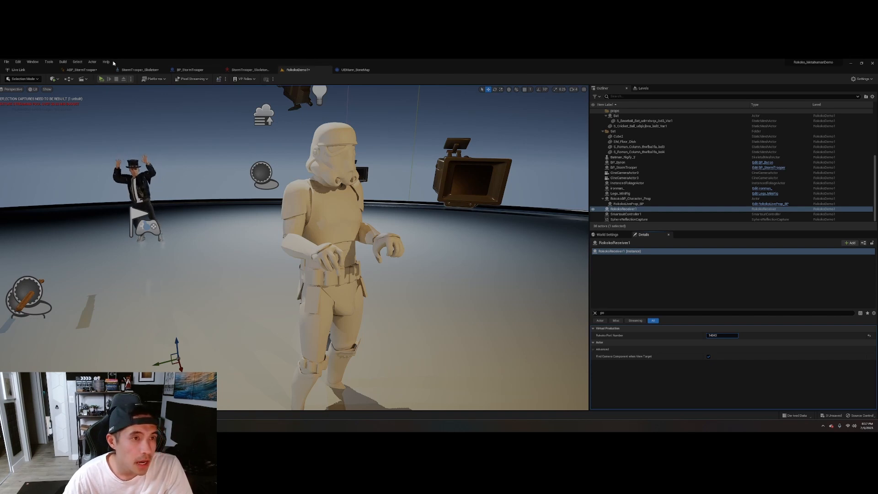
# Step: Play the level, check the Storm Trooper's live motion from farther back, and select the character
pyautogui.click(101, 79)
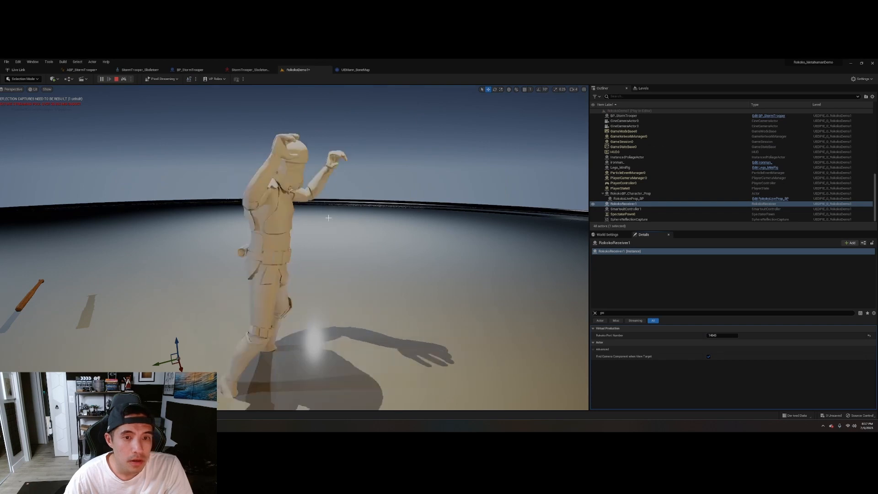
pyautogui.moveTo(372, 251); pyautogui.dragTo(370, 271, button='right')
pyautogui.press('s')
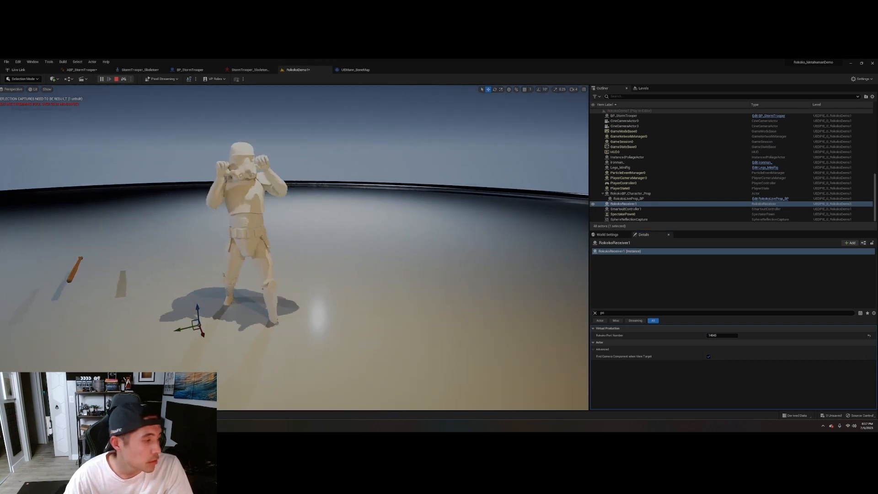
pyautogui.click(265, 233)
# Step: Open the Body material from the StormTrooper folder and delete its Param color node from the graph
pyautogui.hotkey('ctrl', 'space')
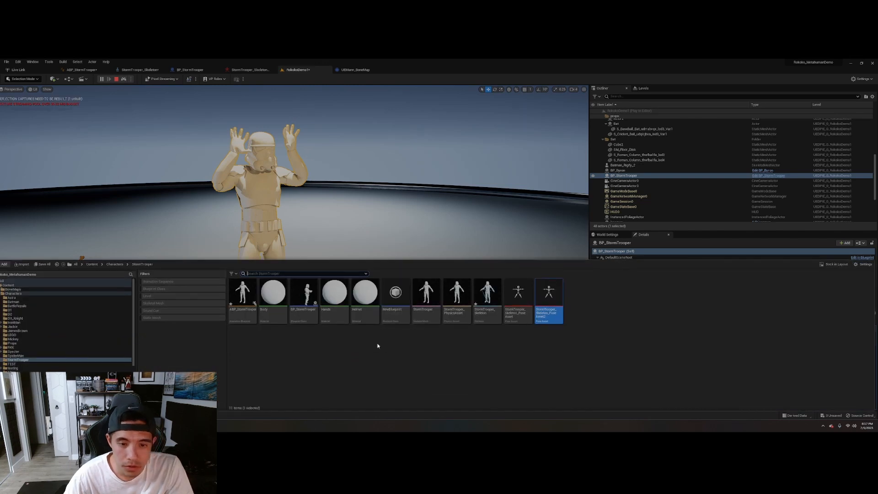
pyautogui.rightClick(360, 344)
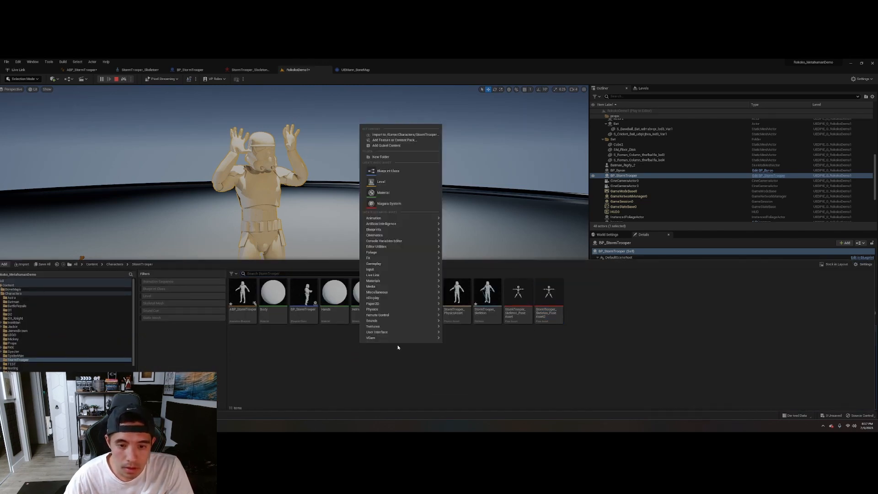
pyautogui.click(311, 326)
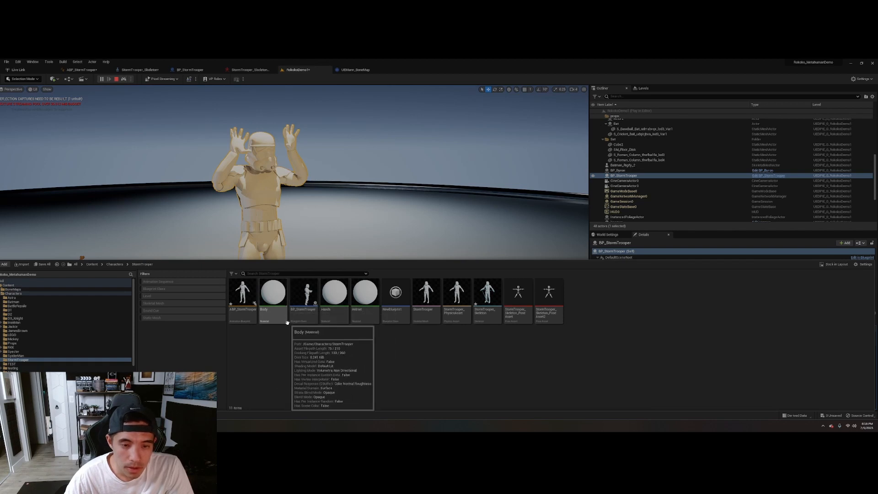
pyautogui.doubleClick(273, 296)
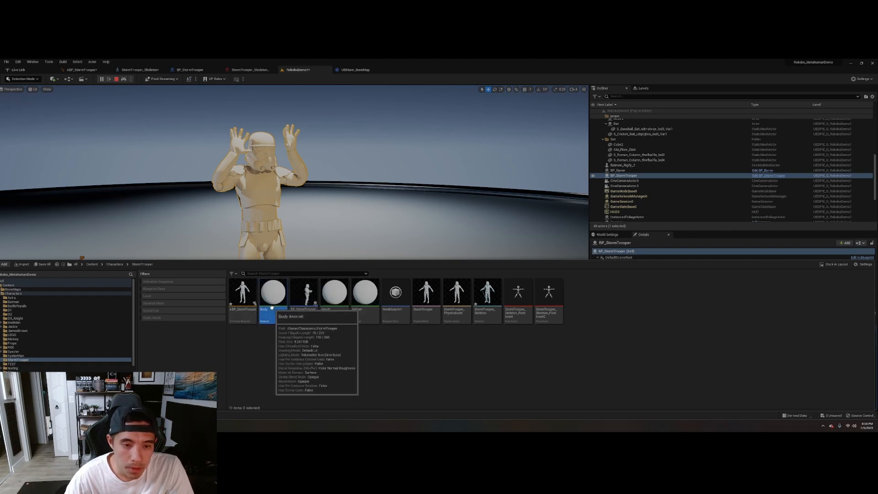
pyautogui.click(632, 141)
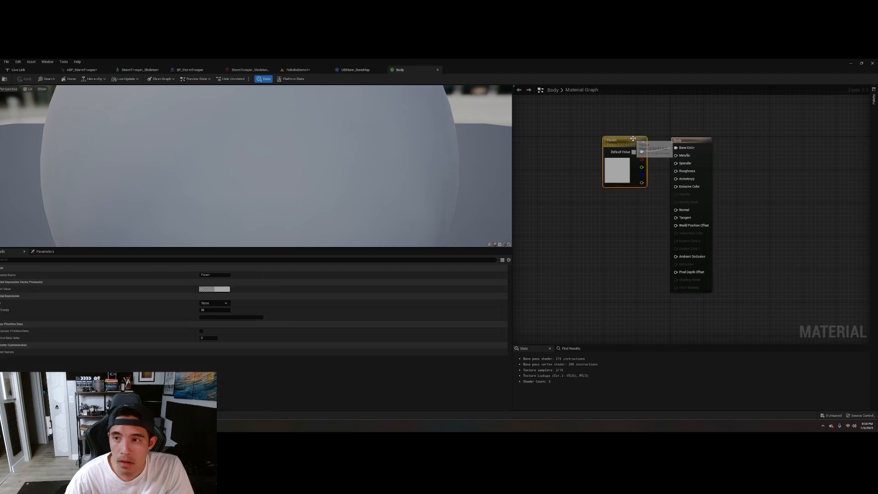
pyautogui.press('Delete')
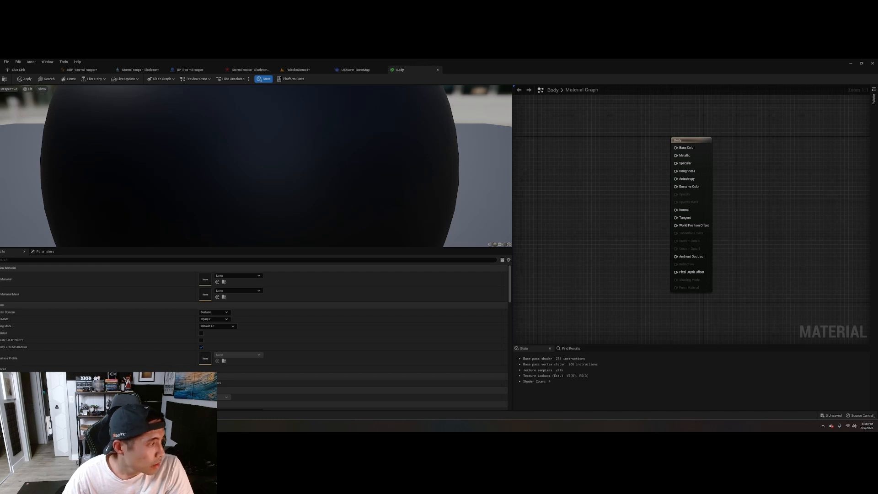
# Step: Import the Storm Trooper's diffuse, normal and occlusion textures into its folder and add diffuse_body to the Body material graph
pyautogui.click(9, 415)
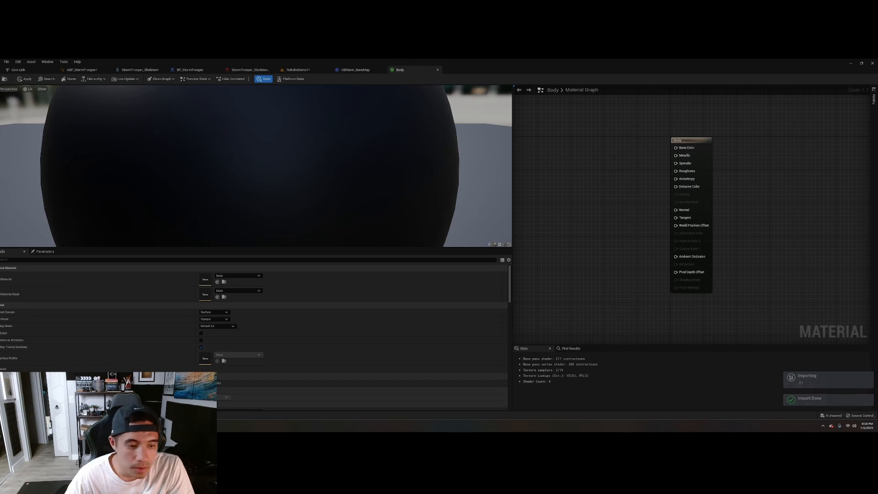
pyautogui.click(8, 415)
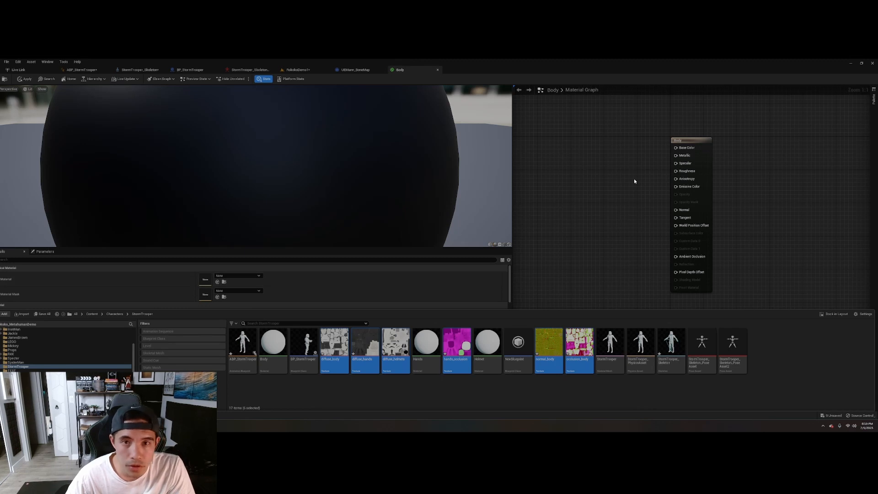
pyautogui.click(331, 348)
pyautogui.moveTo(331, 348); pyautogui.dragTo(590, 153)
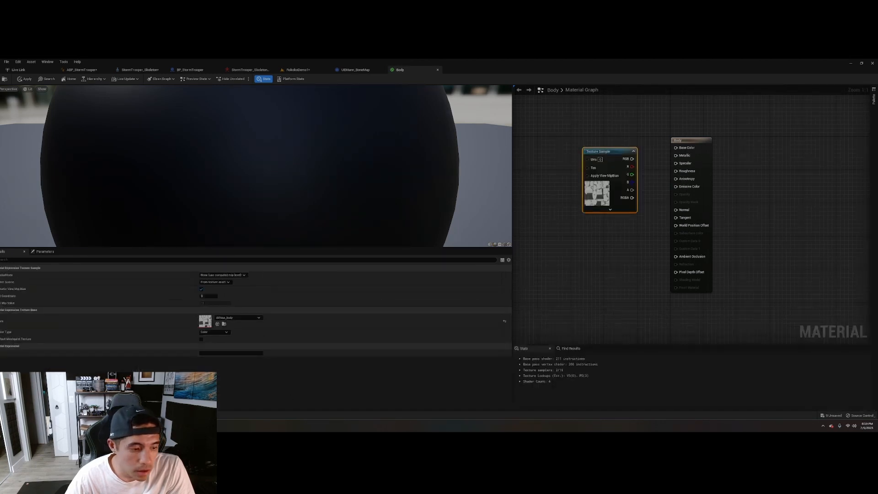
# Step: Add the normal_body and occlusion_body textures to the Body material graph as texture samples
pyautogui.hotkey('ctrl', 'space')
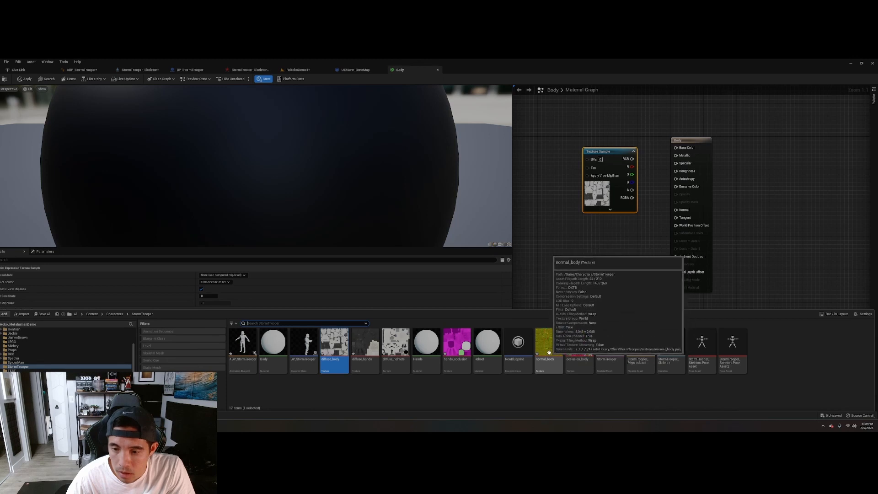
pyautogui.moveTo(559, 349); pyautogui.dragTo(570, 238)
pyautogui.hotkey('ctrl', 'space')
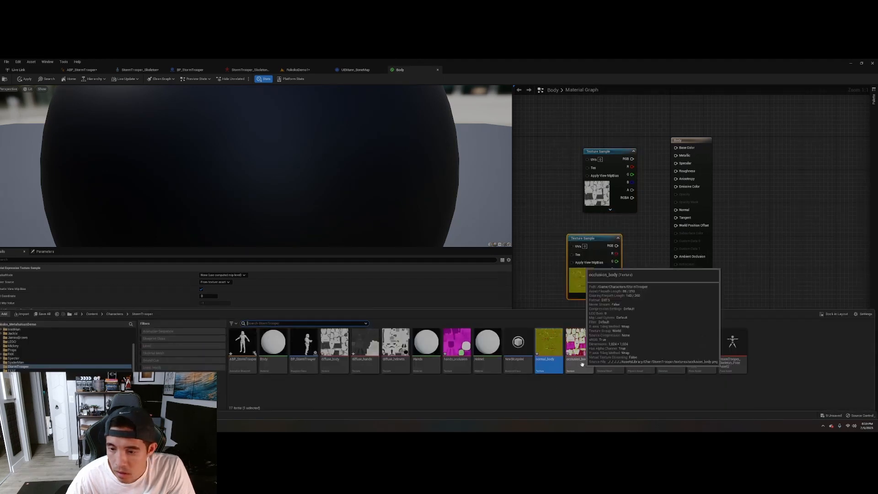
pyautogui.moveTo(579, 343); pyautogui.dragTo(554, 197)
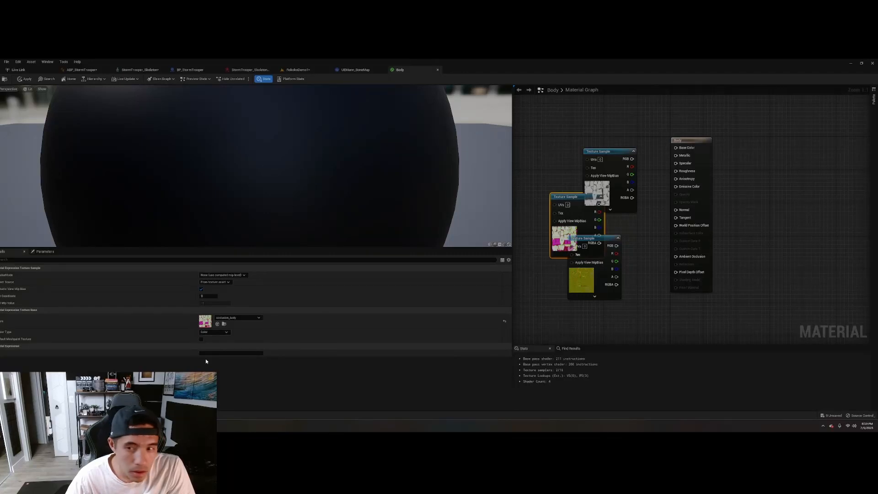
# Step: Connect the diffuse_body sample's RGB output to Base Color and spread the overlapping texture samples apart
pyautogui.moveTo(612, 153); pyautogui.dragTo(567, 134)
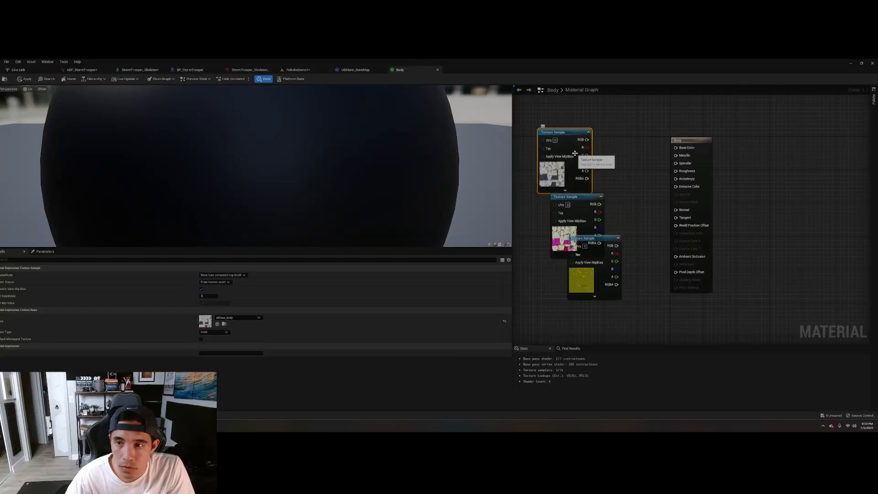
pyautogui.moveTo(587, 140); pyautogui.dragTo(675, 148)
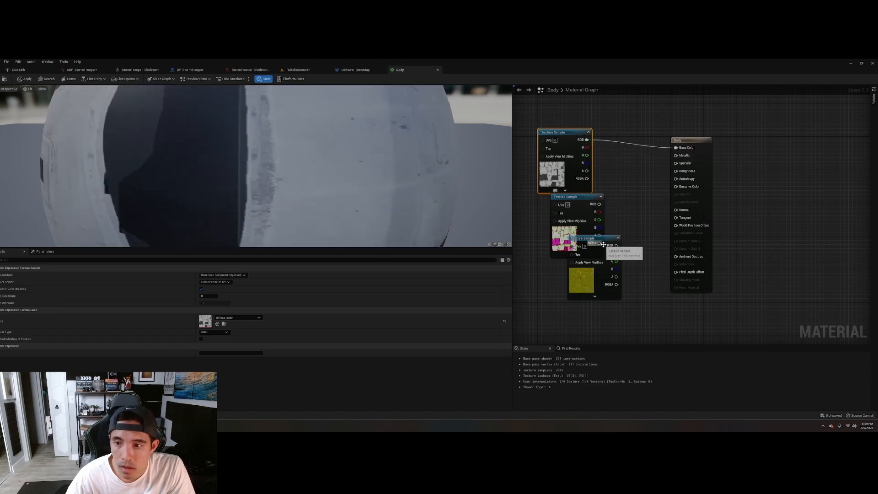
pyautogui.moveTo(604, 244); pyautogui.dragTo(572, 284)
pyautogui.click(582, 200)
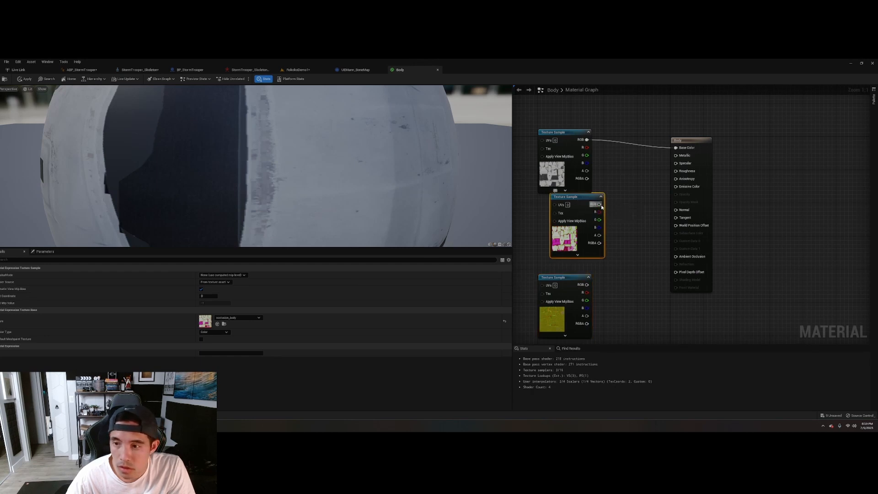
# Step: Connect the occlusion_body sample's RGB output to Ambient Occlusion, shift the normal_body sample aside, and save the Body material
pyautogui.moveTo(601, 207); pyautogui.dragTo(675, 257)
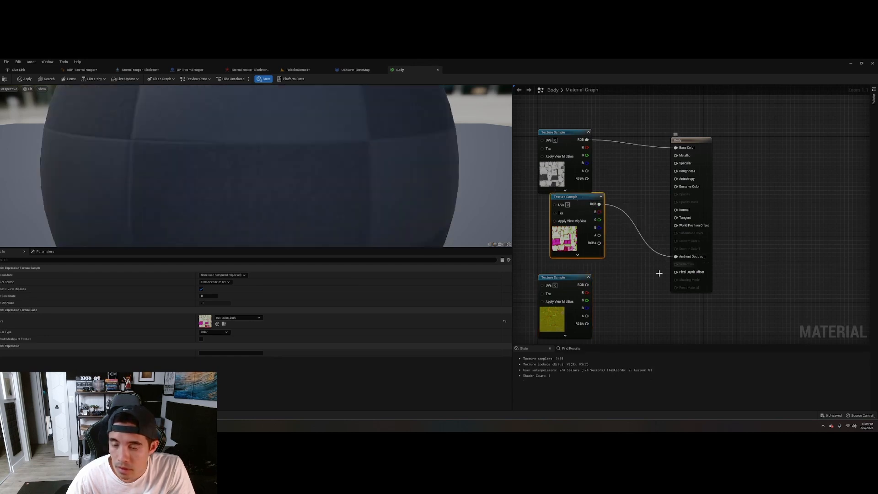
pyautogui.moveTo(573, 280); pyautogui.dragTo(609, 275)
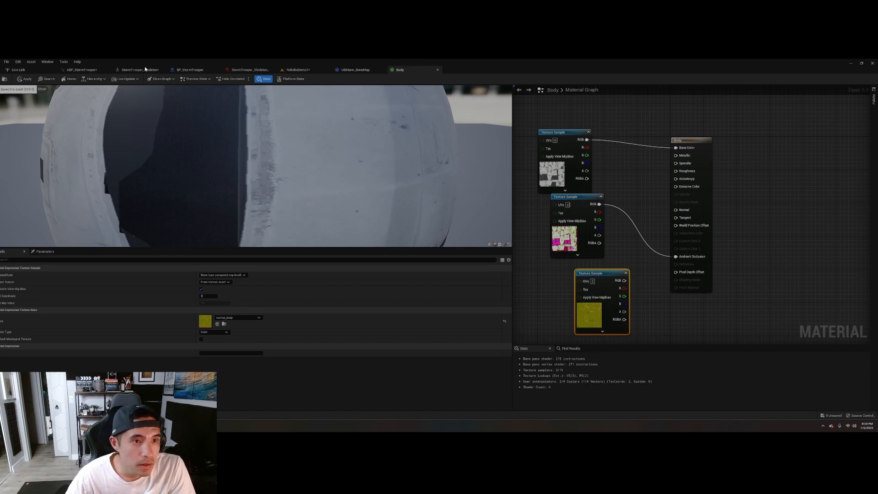
pyautogui.hotkey('ctrl', 's')
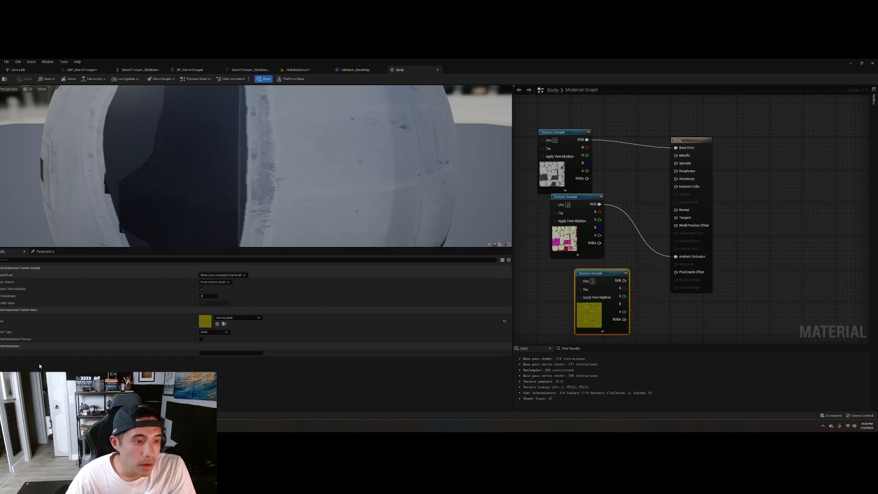
# Step: Open the StormTrooper skeletal mesh from the StormTrooper folder and examine the Body texture on it up close
pyautogui.click(19, 415)
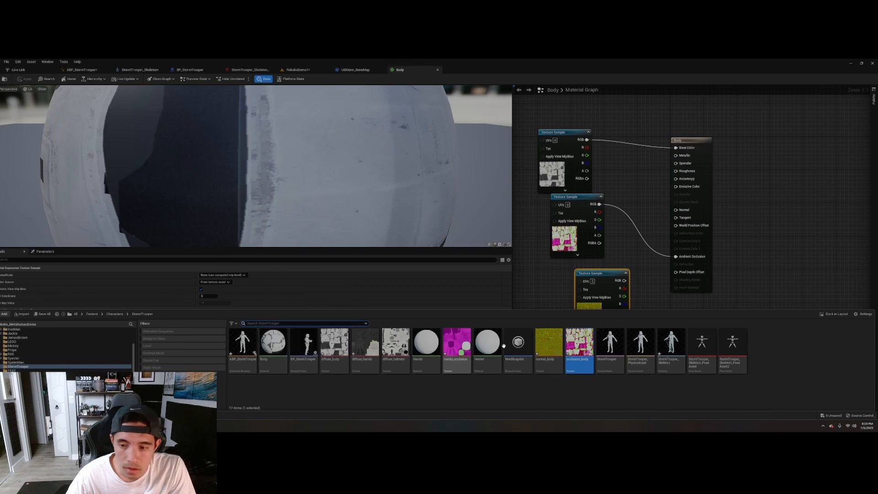
pyautogui.click(608, 356)
pyautogui.doubleClick(607, 355)
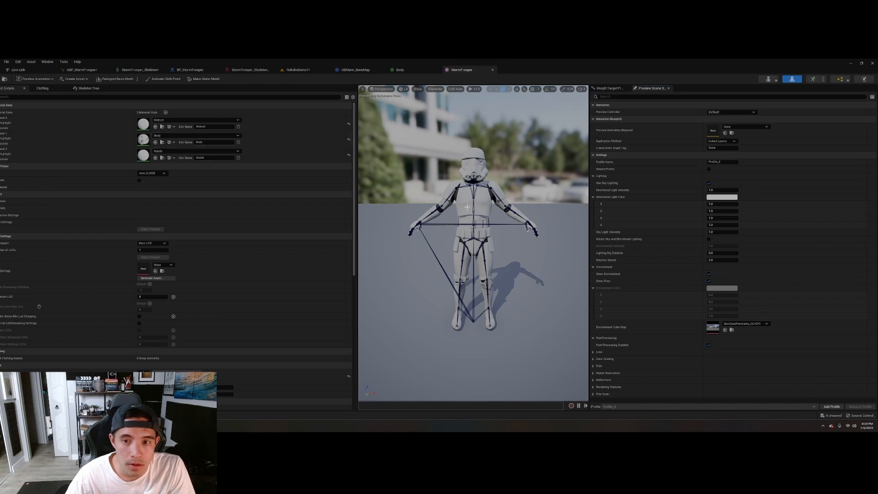
pyautogui.moveTo(473, 228); pyautogui.dragTo(460, 241, button='right')
pyautogui.press('w')
pyautogui.press('w')
pyautogui.press('s')
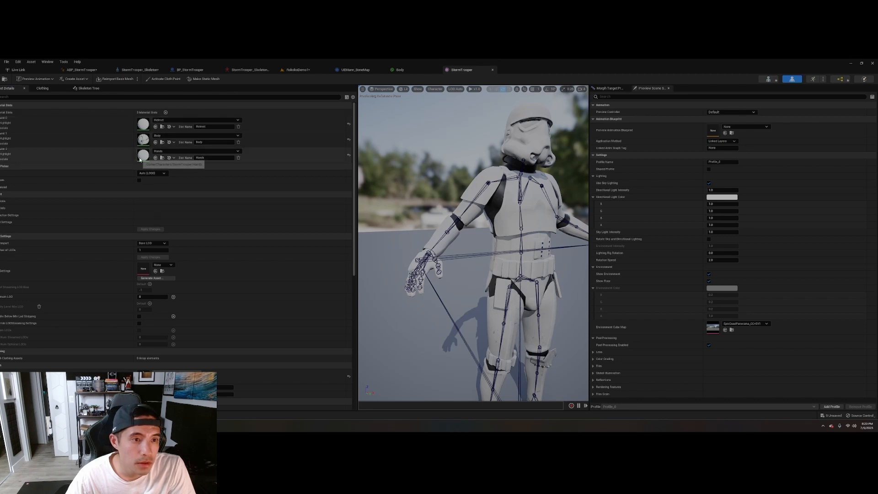
# Step: Open the Helmet material from the StormTrooper folder and delete its Param color node from the graph
pyautogui.click(11, 415)
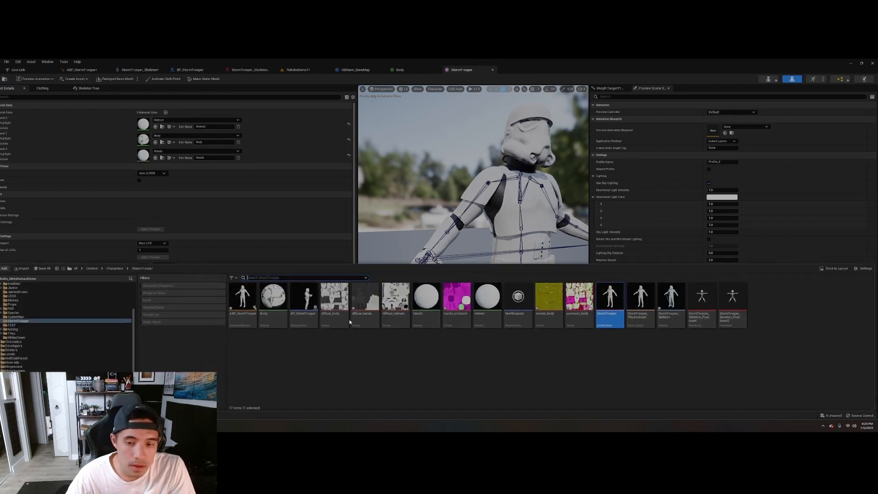
pyautogui.doubleClick(486, 298)
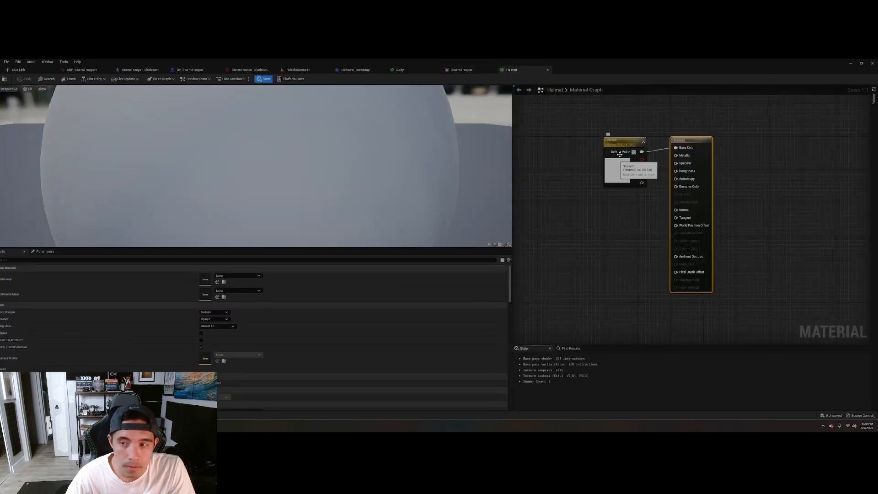
pyautogui.click(626, 142)
pyautogui.press('Delete')
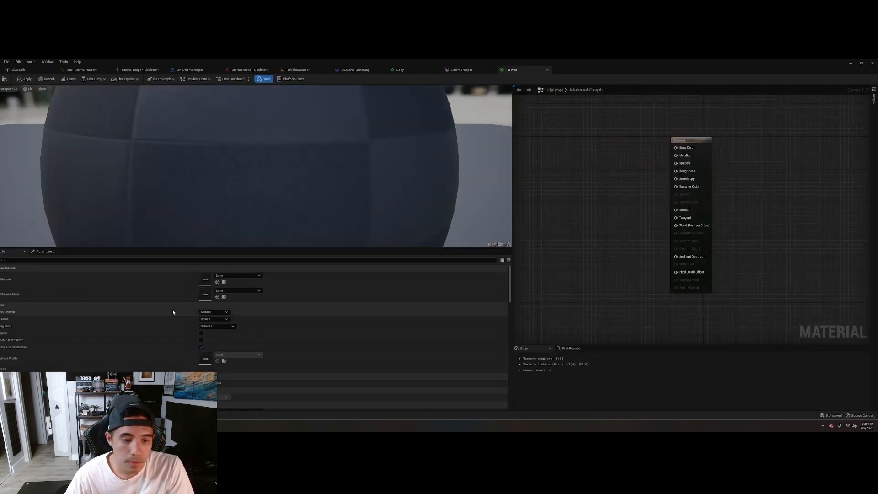
# Step: Add the helmet diffuse texture to the Helmet material graph, connect its RGB output to Base Color, and apply the material changes
pyautogui.click(11, 416)
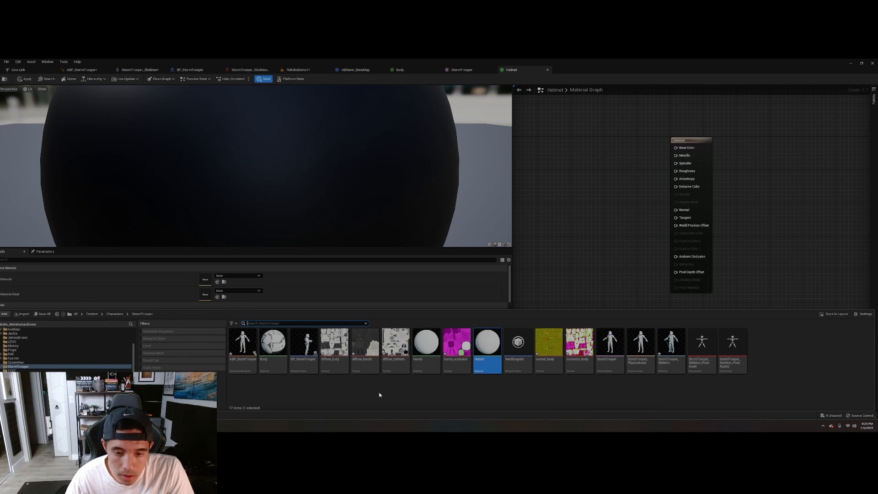
pyautogui.moveTo(616, 180); pyautogui.dragTo(596, 172)
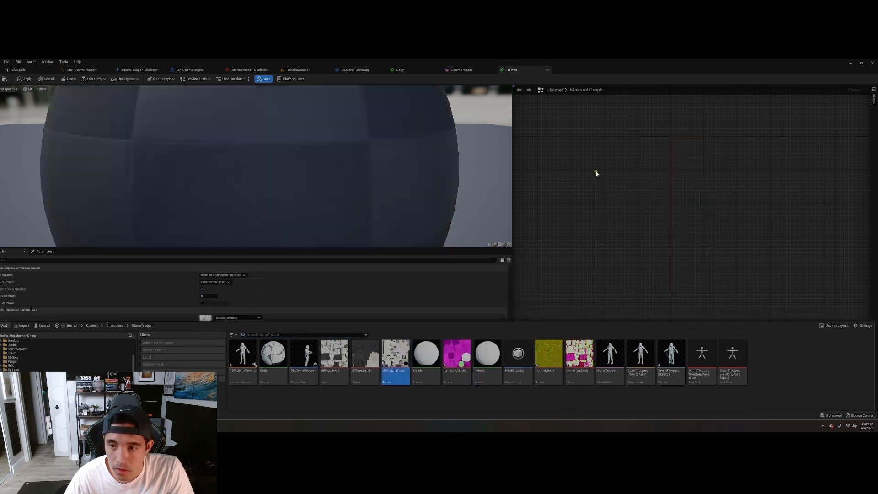
pyautogui.moveTo(679, 148); pyautogui.dragTo(679, 148)
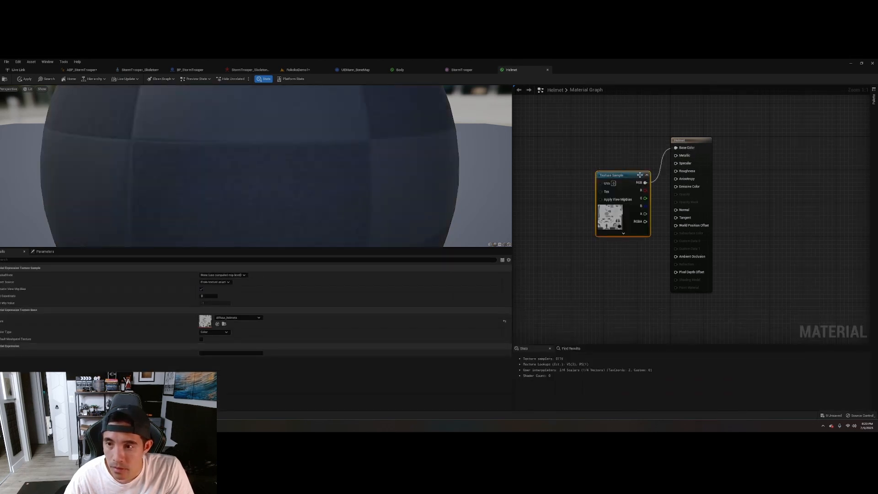
pyautogui.moveTo(621, 177); pyautogui.dragTo(609, 155)
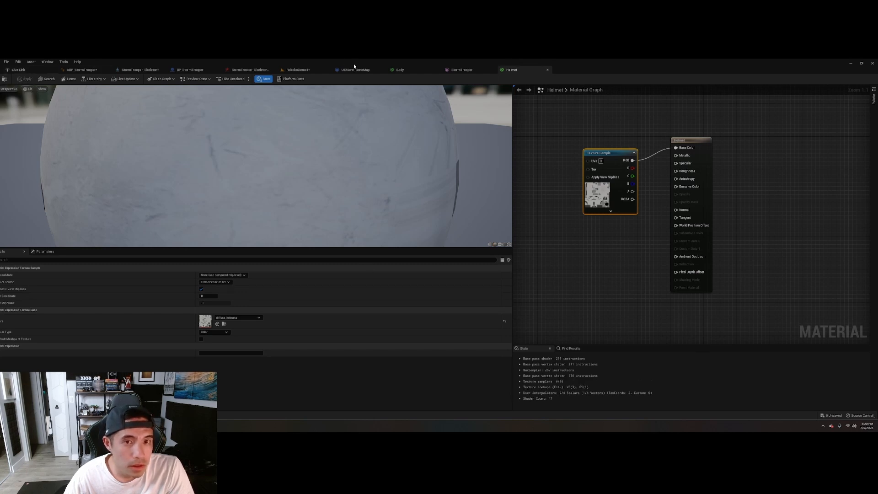
# Step: Return to the StormTrooper skeletal mesh and examine the textured helmet and the hands from the front
pyautogui.click(461, 70)
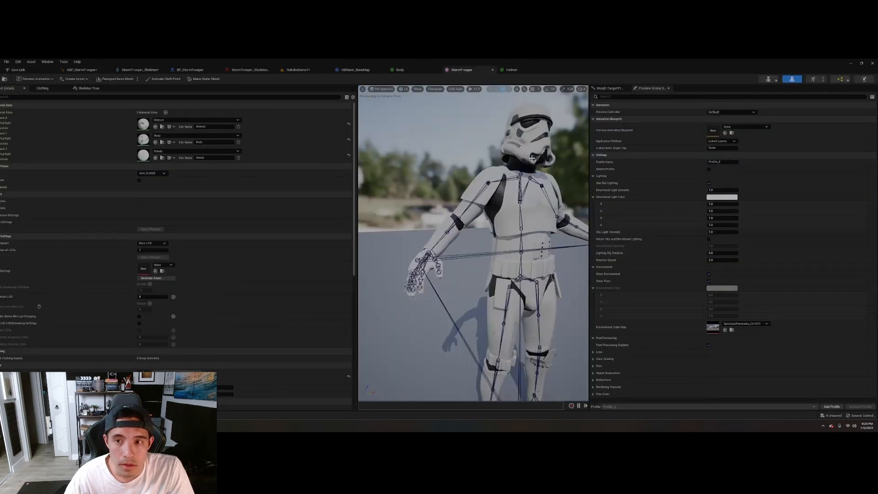
pyautogui.press('s')
pyautogui.moveTo(531, 157); pyautogui.dragTo(512, 182, button='right')
pyautogui.press('w')
pyautogui.press('s')
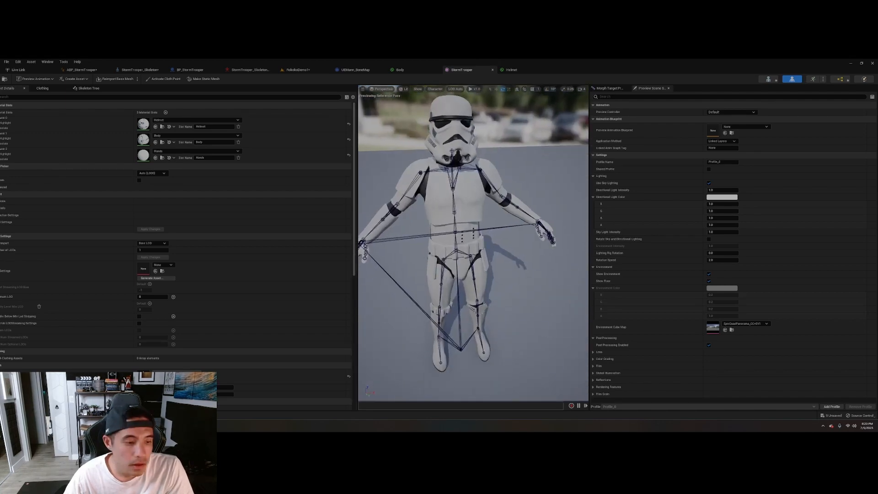
# Step: Open the Hands material from the StormTrooper folder and delete its Param color node from the graph
pyautogui.hotkey('ctrl', 'space')
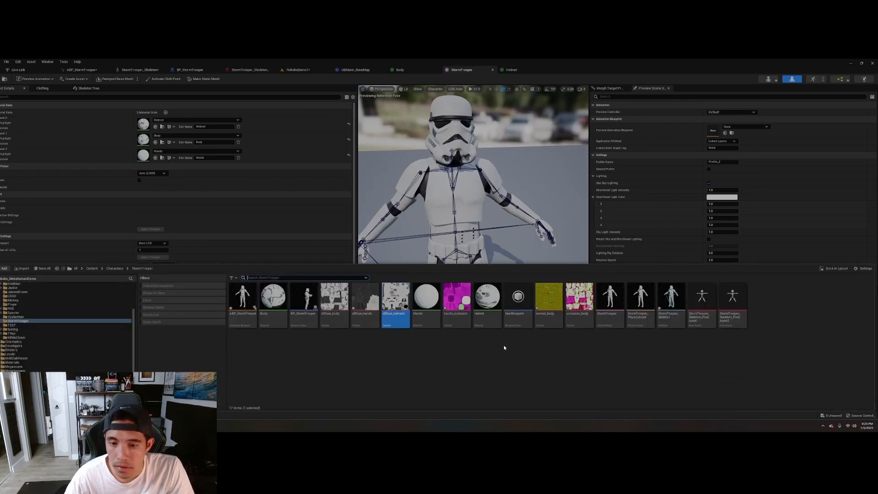
pyautogui.doubleClick(425, 300)
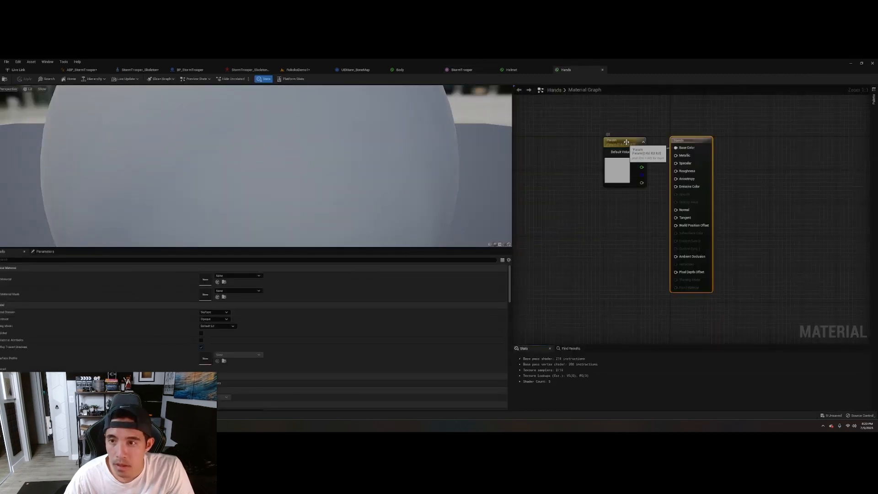
pyautogui.click(626, 142)
pyautogui.press('Delete')
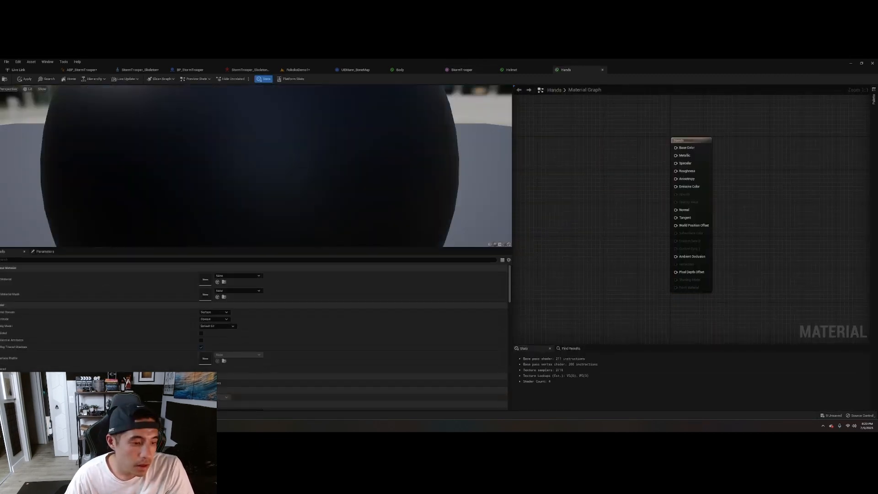
# Step: Add diffuse_hands and hands_occlusion to the Hands material graph, connecting their RGB outputs to Base Color and Ambient Occlusion respectively
pyautogui.hotkey('ctrl', 'space')
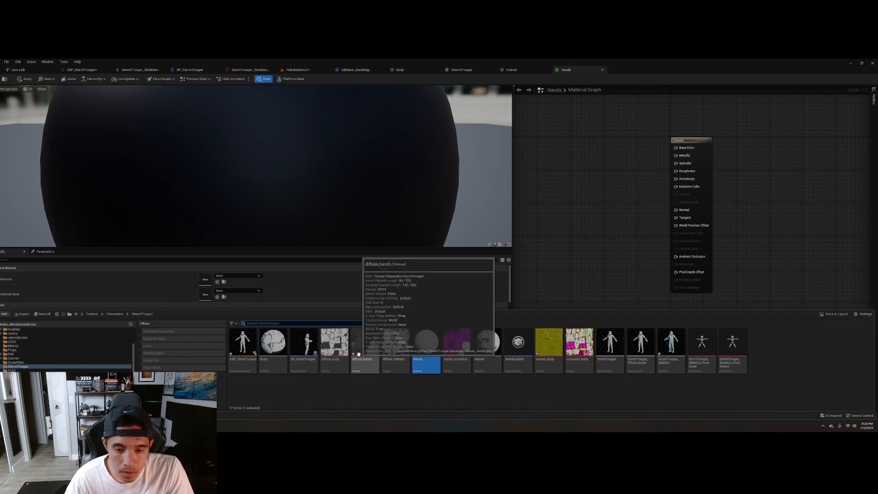
pyautogui.moveTo(365, 343); pyautogui.dragTo(680, 148)
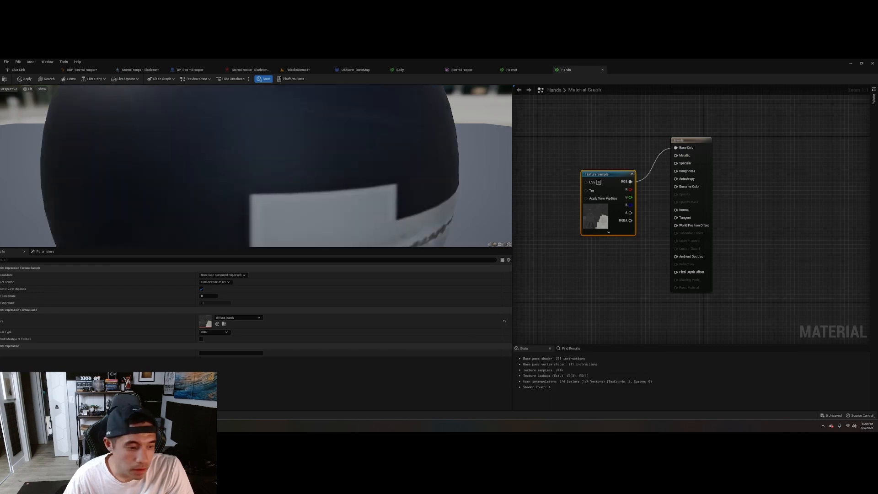
pyautogui.hotkey('ctrl', 'space')
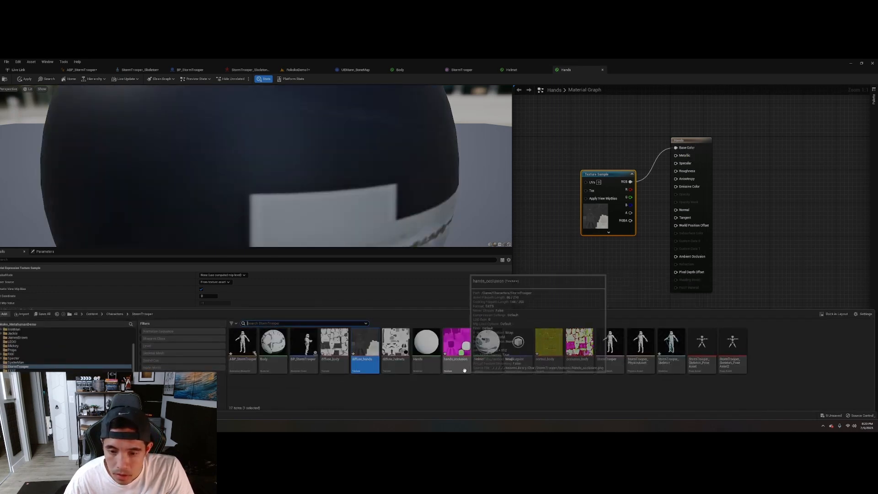
pyautogui.moveTo(460, 367); pyautogui.dragTo(589, 274)
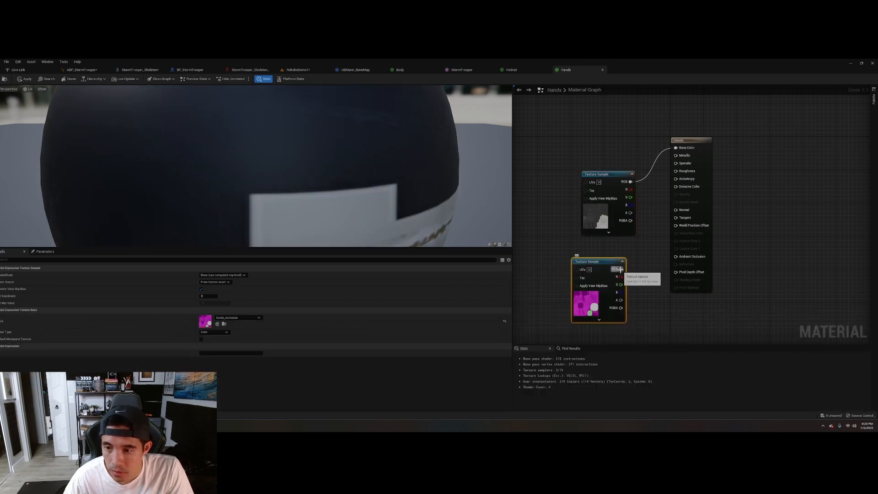
pyautogui.moveTo(681, 257); pyautogui.dragTo(682, 256)
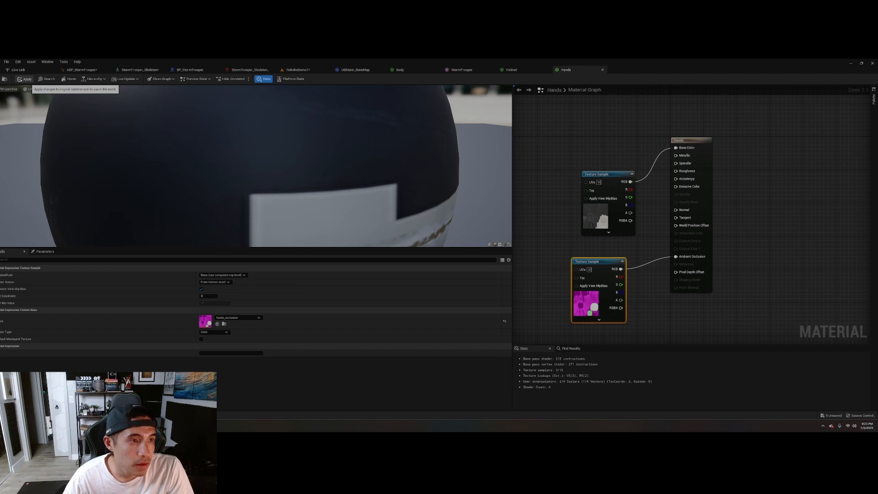
# Step: Apply the Hands material changes and line up its two texture samples beside the material's result node
pyautogui.click(25, 79)
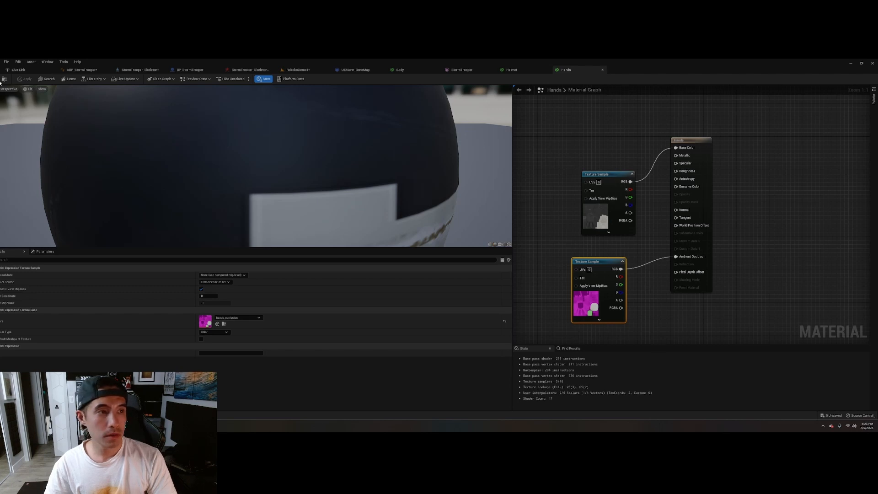
pyautogui.moveTo(607, 177); pyautogui.dragTo(566, 143)
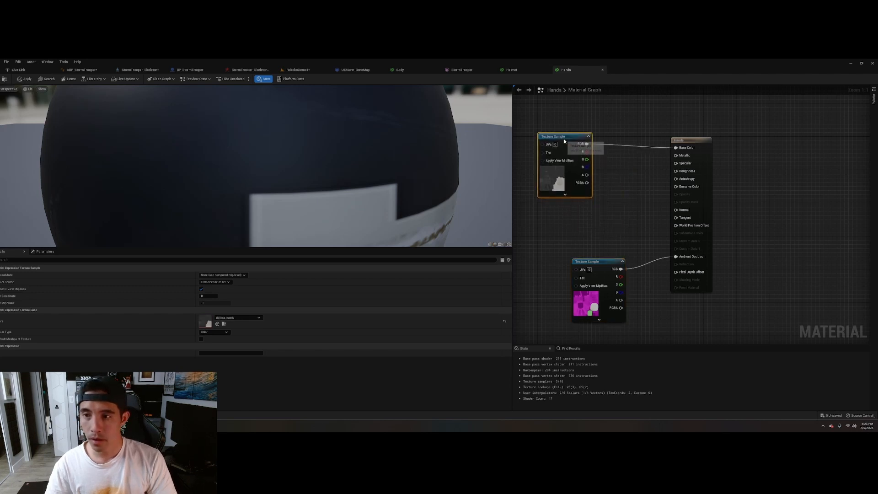
pyautogui.moveTo(598, 259); pyautogui.dragTo(567, 223)
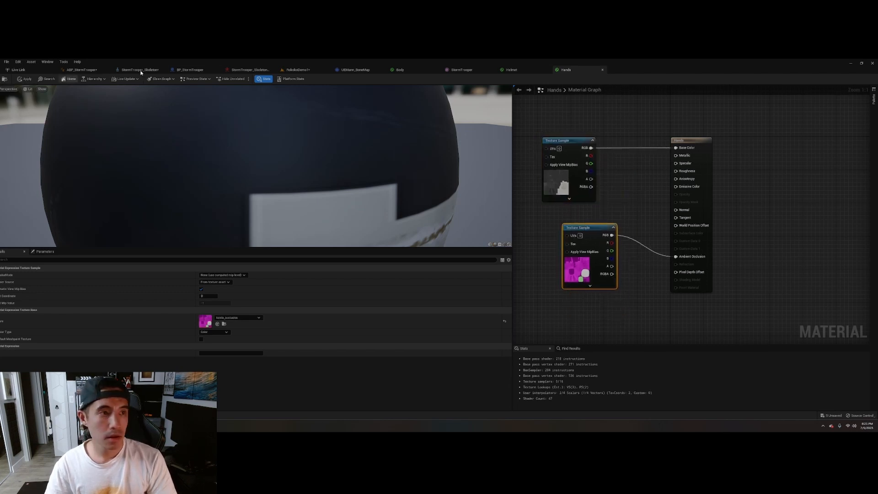
# Step: Restart the simulation in the RokokoDemo1 level, examine the textured Storm Trooper in live motion, and stop the simulation
pyautogui.click(297, 69)
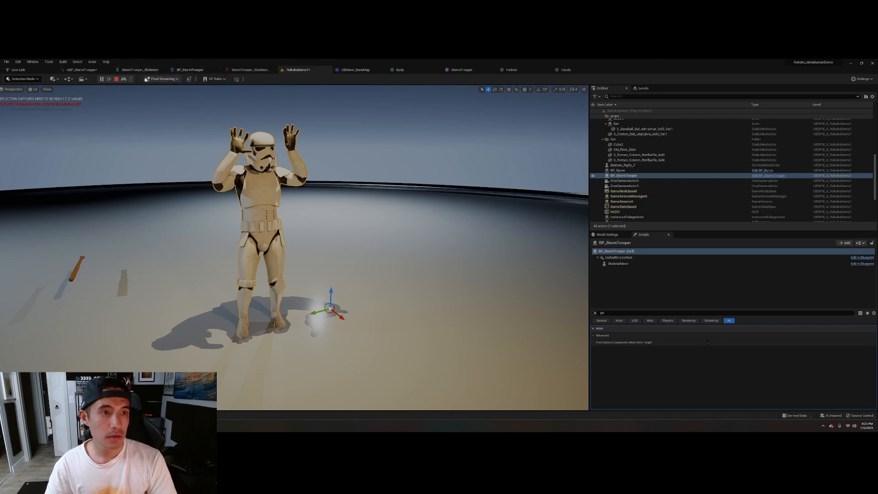
pyautogui.click(117, 80)
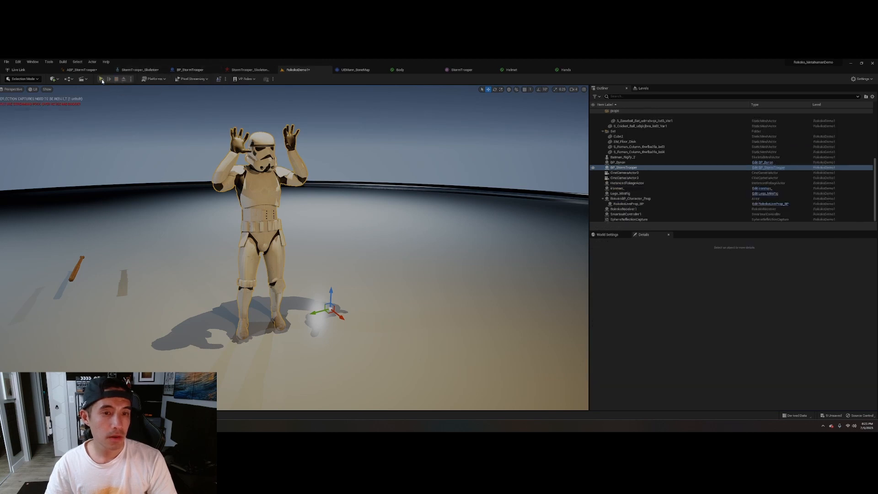
pyautogui.click(102, 79)
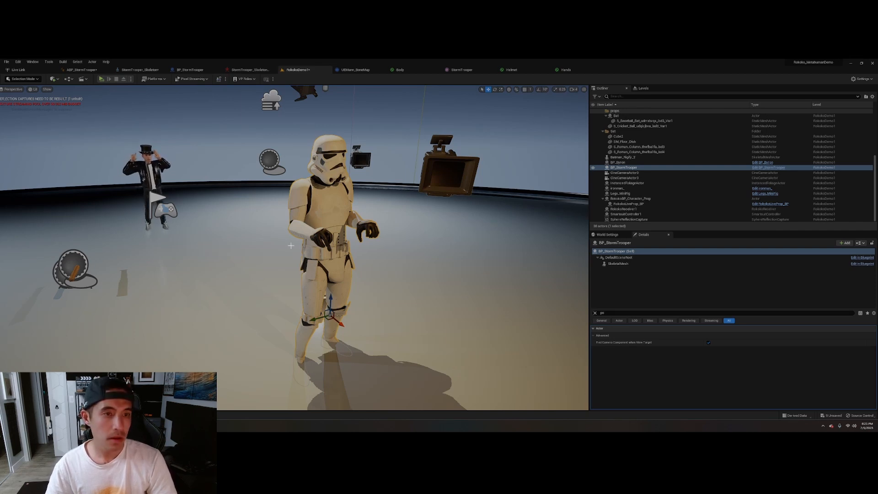
pyautogui.click(101, 79)
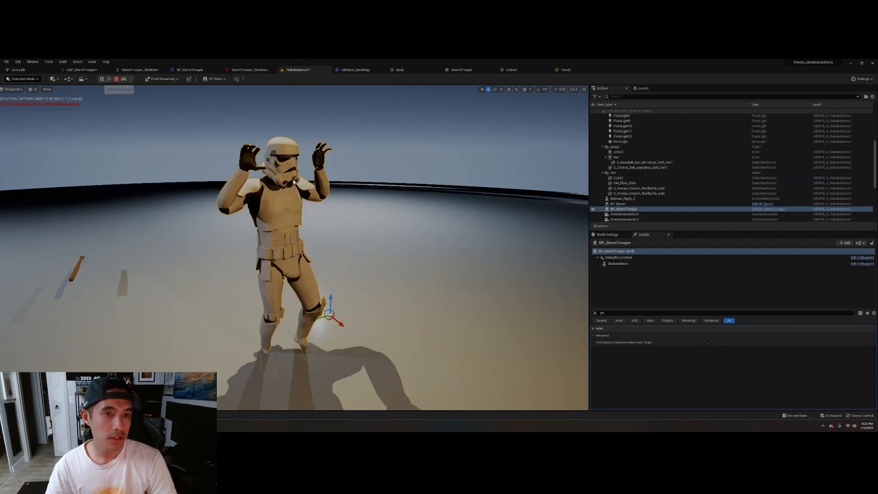
pyautogui.moveTo(374, 195); pyautogui.dragTo(352, 202, button='right')
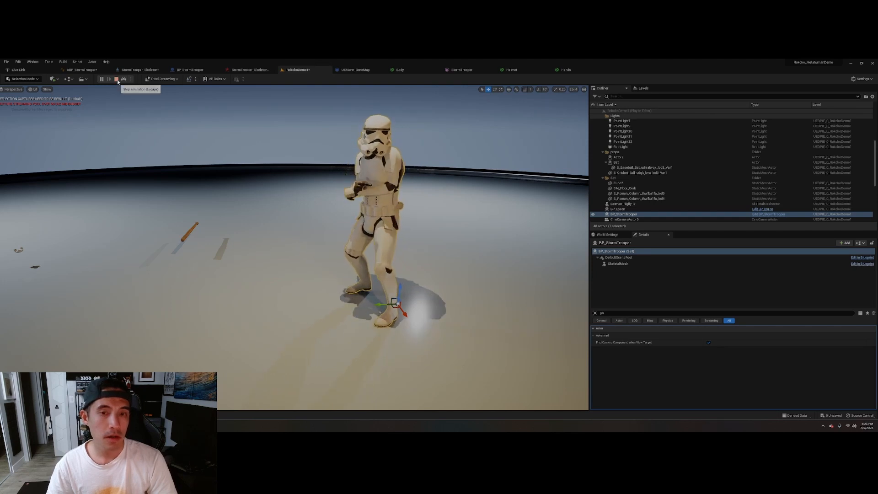
pyautogui.press('Escape')
# Step: Open the Take Recorder in the RokokoDemo1 level and bring it in front of the Sequencer
pyautogui.click(32, 62)
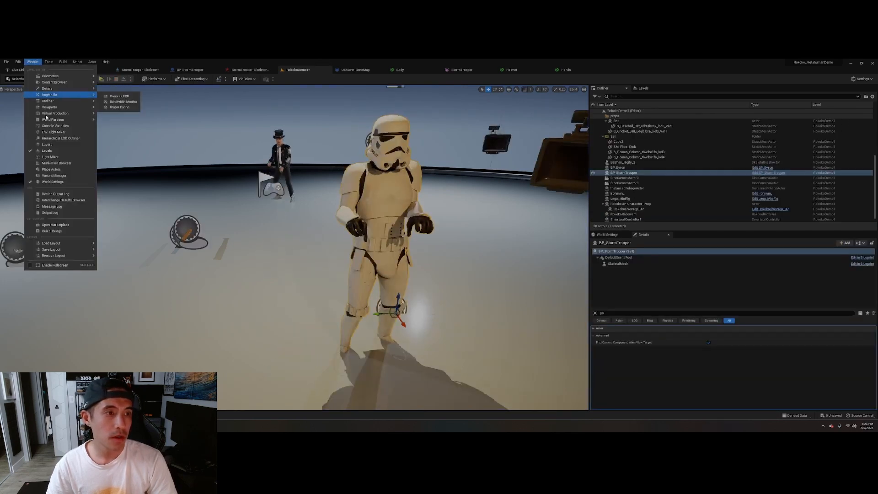
pyautogui.moveTo(61, 114)
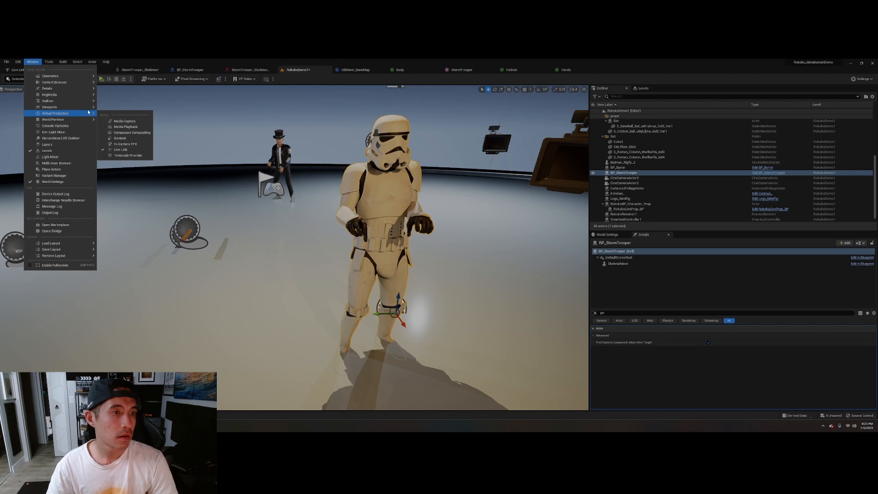
pyautogui.moveTo(73, 79)
pyautogui.click(121, 94)
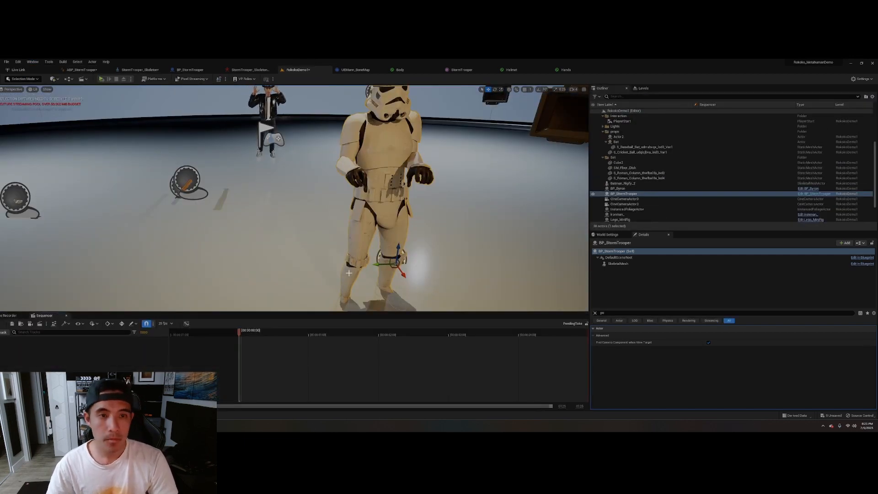
pyautogui.click(9, 316)
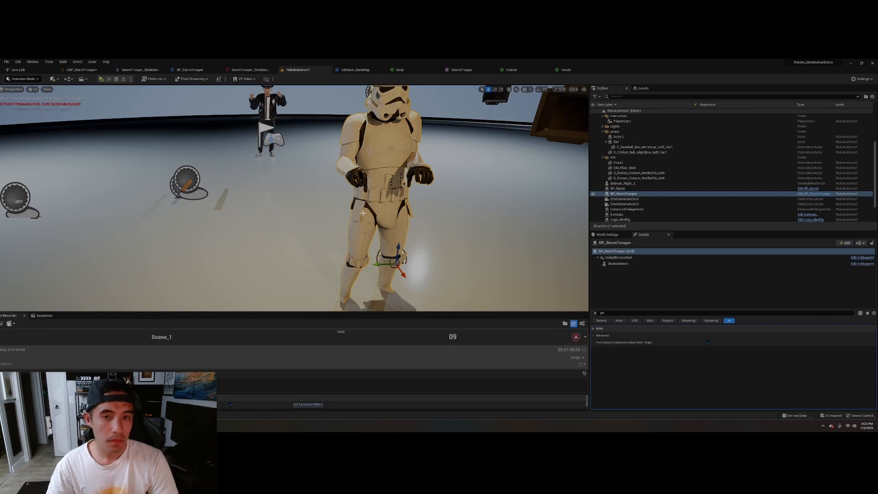
# Step: Add BP_StormTrooper as a recording source in the Take Recorder and enlarge the panel to show its source list
pyautogui.moveTo(657, 195); pyautogui.dragTo(330, 219)
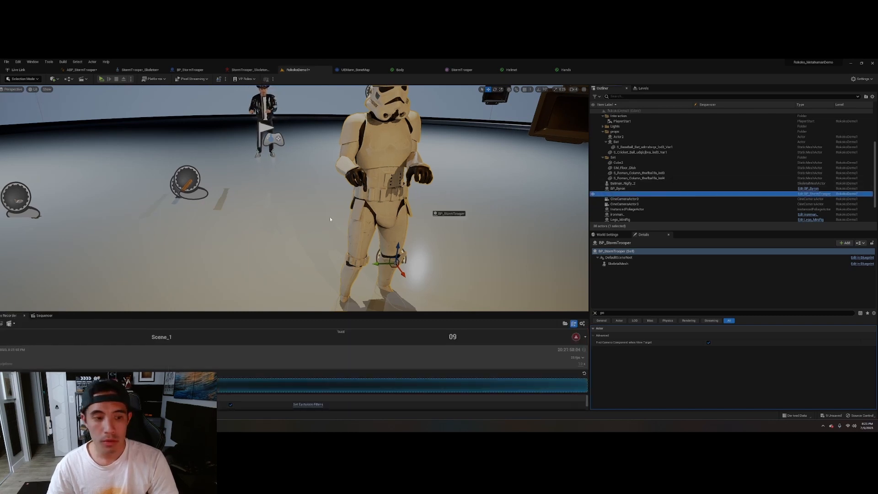
pyautogui.moveTo(169, 383); pyautogui.dragTo(168, 385)
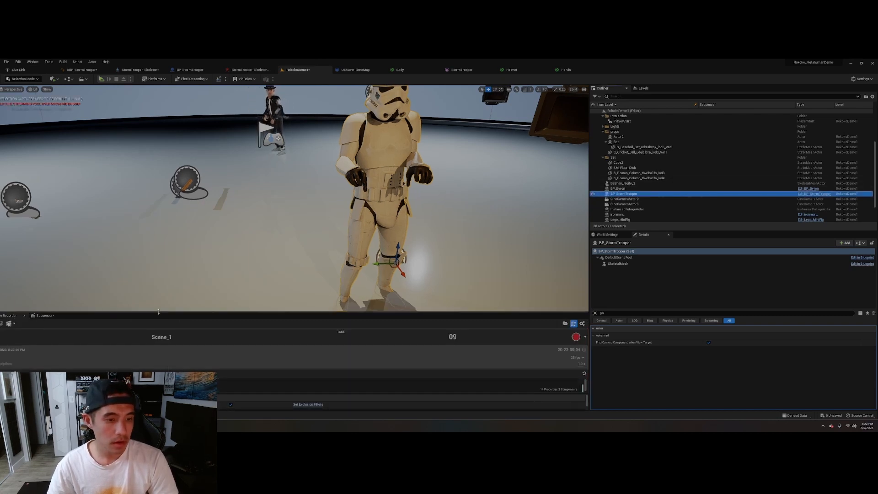
pyautogui.moveTo(158, 312); pyautogui.dragTo(154, 227)
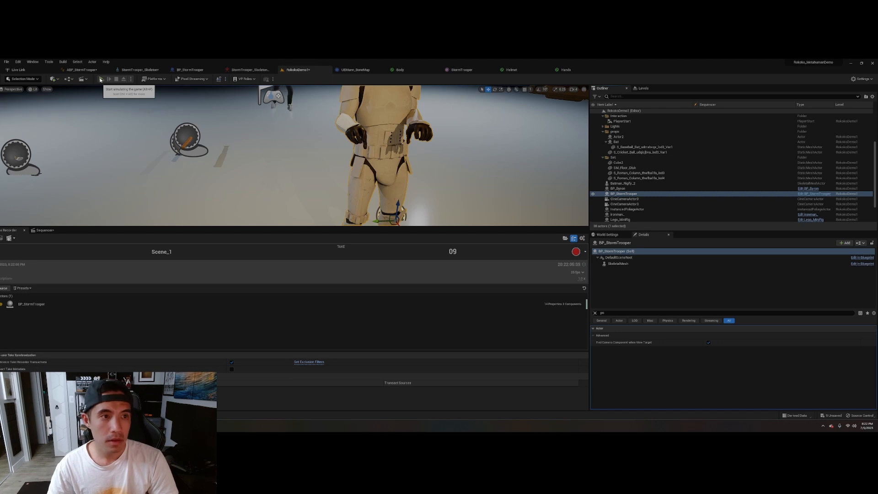
# Step: Start the simulation, record take 9 of Scene_1 with the live-driven Storm Trooper, and stop both the recording and the simulation
pyautogui.click(101, 80)
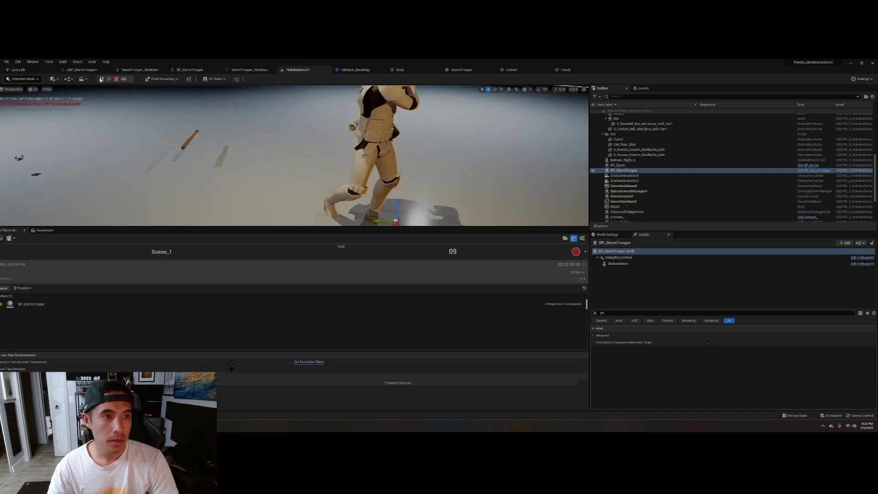
pyautogui.click(576, 252)
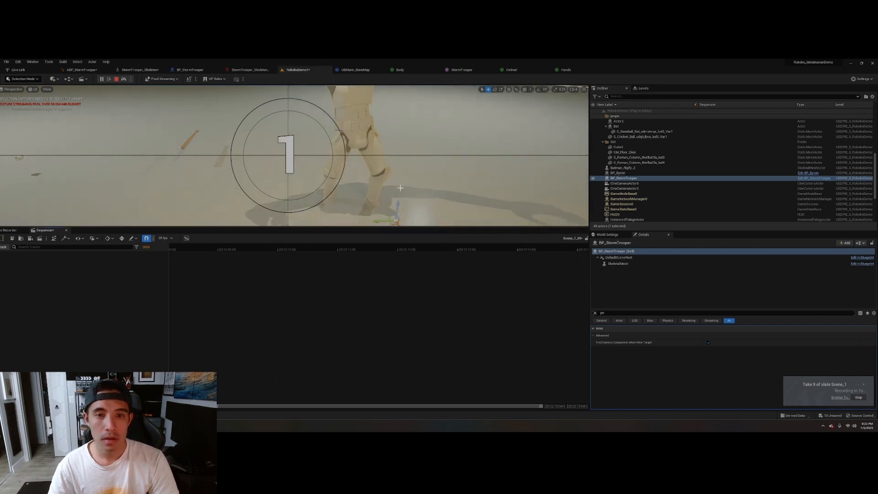
pyautogui.press('s')
pyautogui.moveTo(429, 195); pyautogui.dragTo(450, 176, button='right')
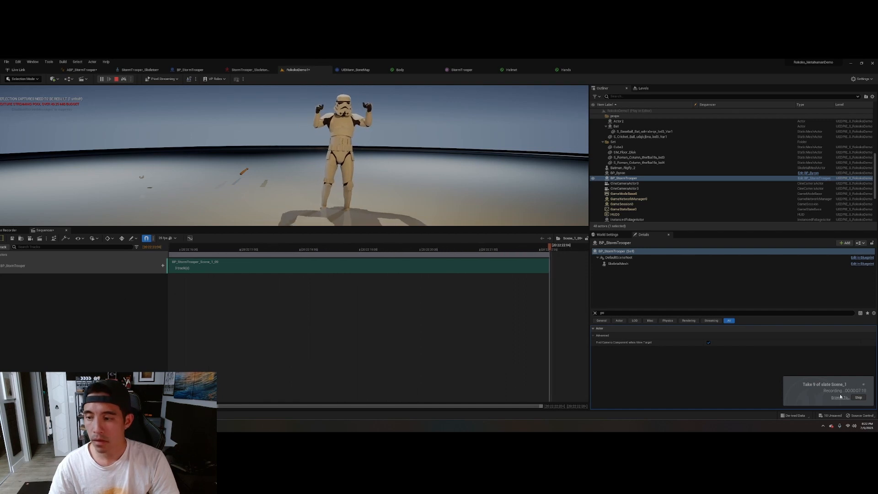
pyautogui.click(858, 397)
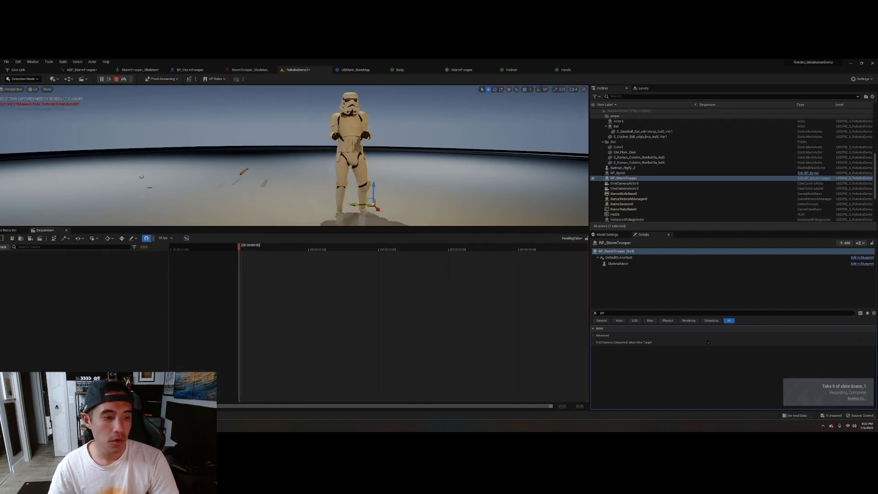
pyautogui.click(116, 78)
# Step: Open the recorded Scene_1 take 9 sequence from the newest dated folder under Cinematics/Takes
pyautogui.click(17, 415)
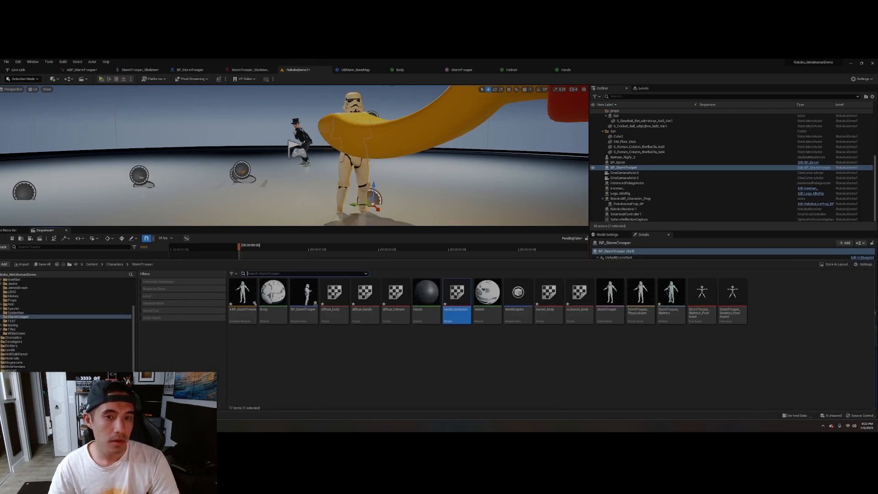
pyautogui.scroll(3, 45, 320)
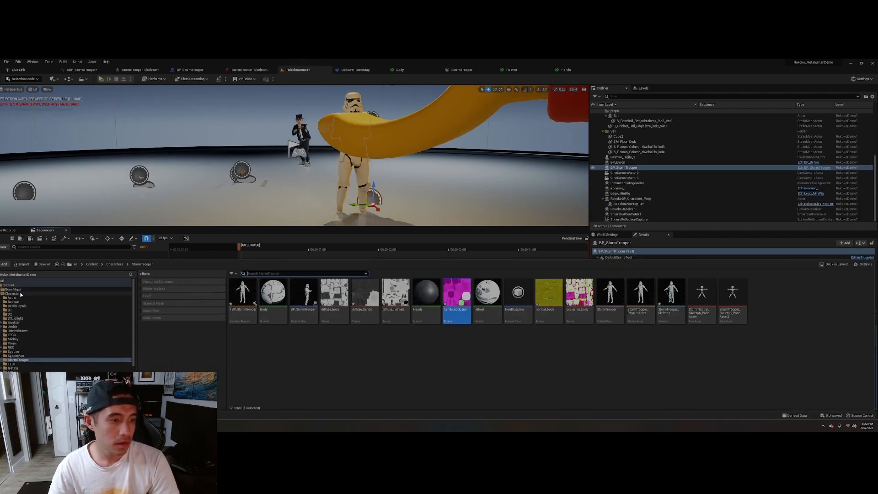
pyautogui.scroll(-2, 33, 351)
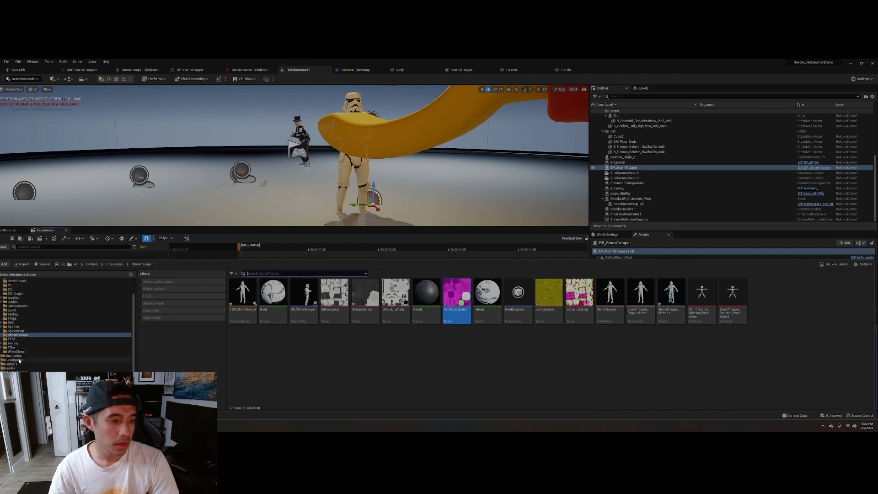
pyautogui.click(18, 356)
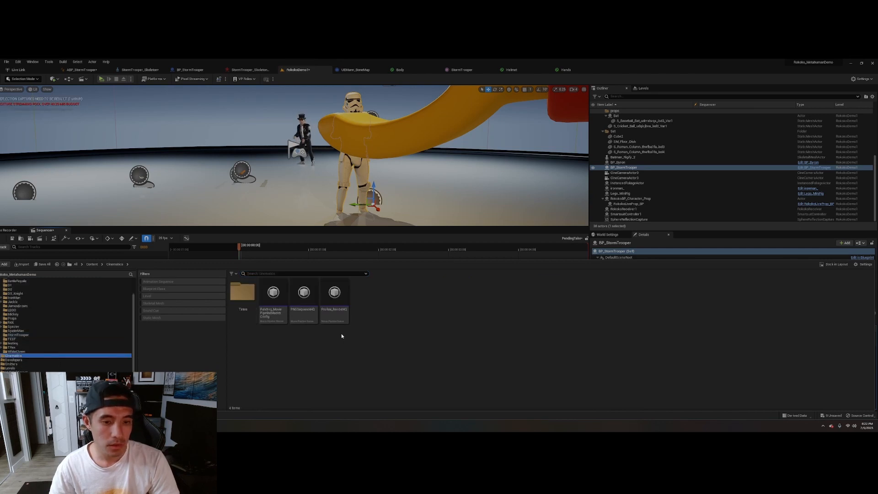
pyautogui.doubleClick(243, 292)
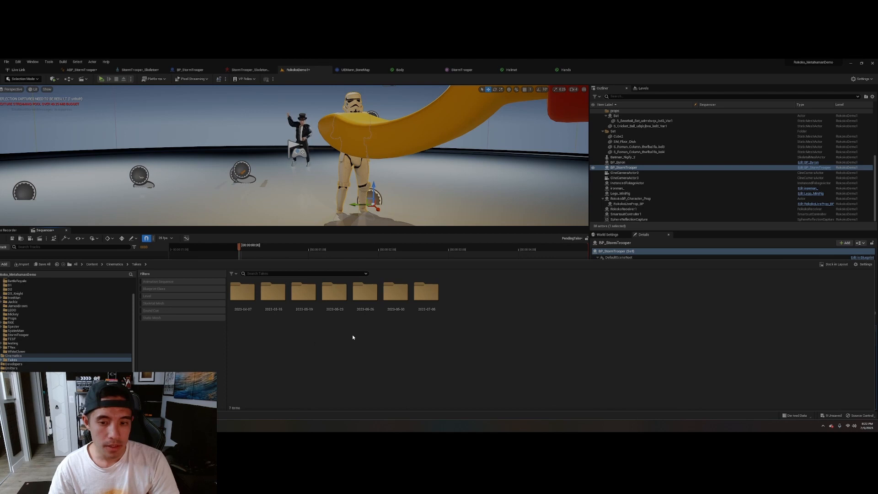
pyautogui.doubleClick(426, 292)
pyautogui.doubleClick(272, 297)
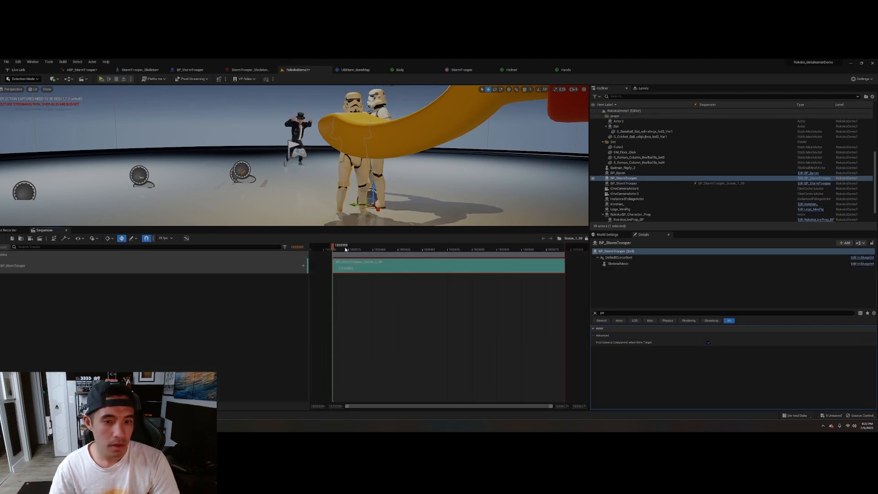
# Step: Scrub through the start of the Scene_1 take and inspect the recorded Storm Trooper beside the original
pyautogui.click(371, 250)
pyautogui.moveTo(371, 162); pyautogui.dragTo(320, 162, button='right')
pyautogui.click(328, 153)
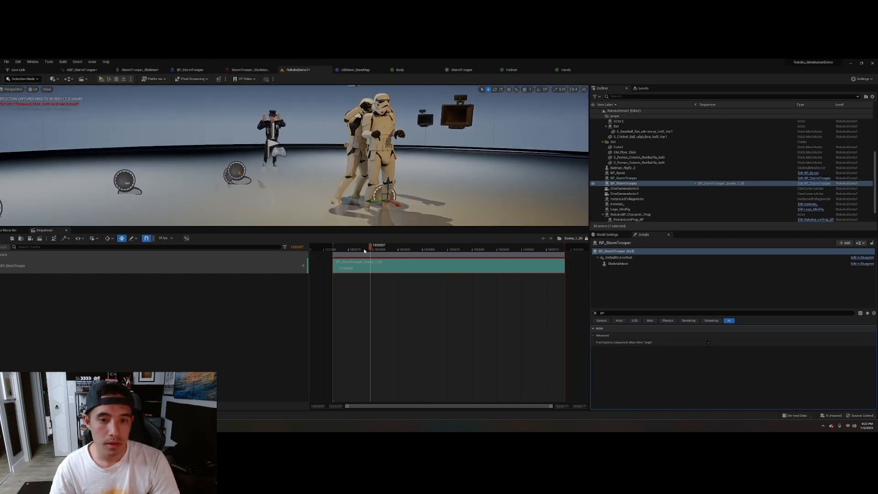
pyautogui.moveTo(364, 251); pyautogui.dragTo(416, 250)
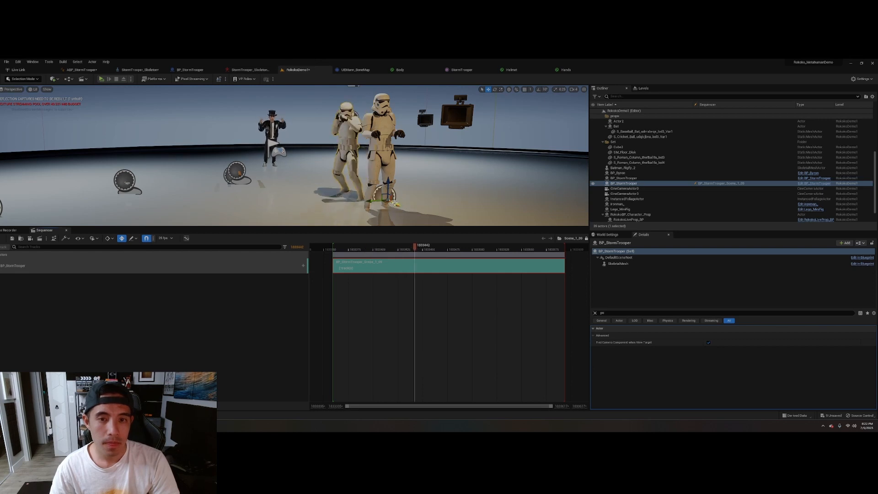
# Step: Move the original BP_StormTrooper clear of the recorded one and check the recorded motion further along the timeline
pyautogui.moveTo(395, 202); pyautogui.dragTo(494, 224)
pyautogui.click(389, 187)
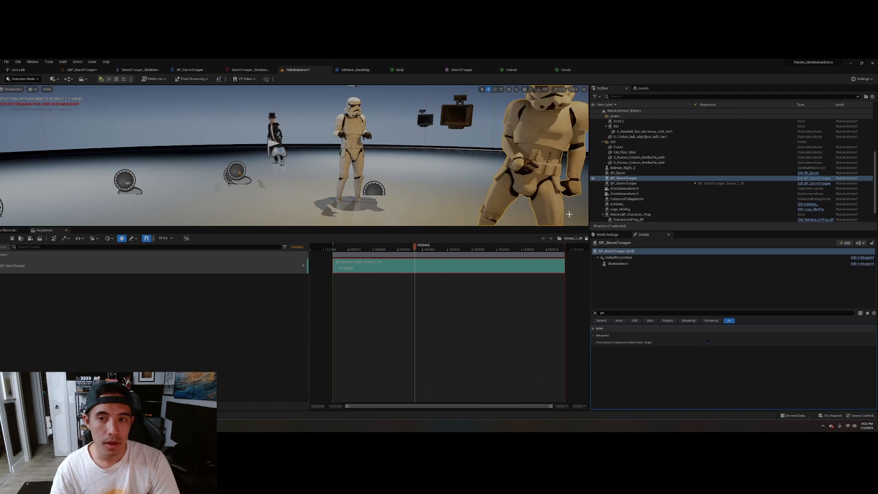
pyautogui.moveTo(569, 214); pyautogui.dragTo(456, 186)
pyautogui.press('w')
pyautogui.moveTo(425, 183); pyautogui.dragTo(421, 206, button='right')
pyautogui.click(393, 173)
pyautogui.moveTo(408, 246); pyautogui.dragTo(436, 259)
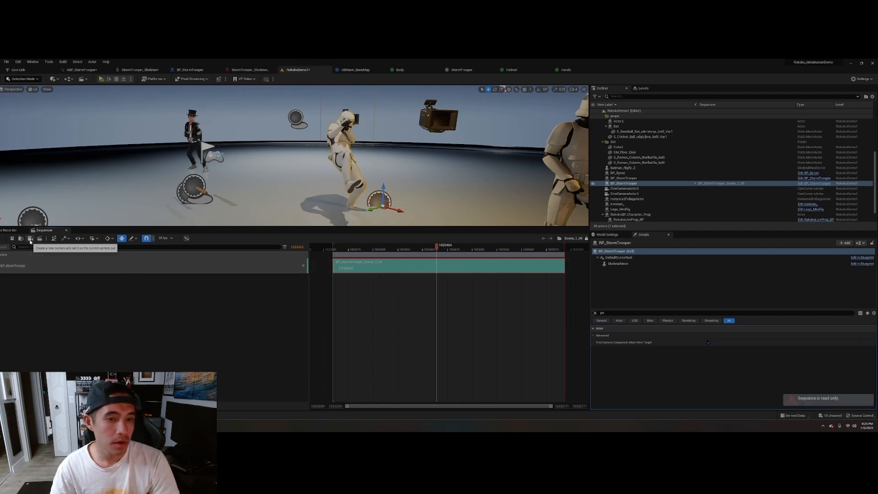
# Step: Unlock the take's sequence and add a new cine camera as the current camera cut with a longer focal length
pyautogui.click(586, 238)
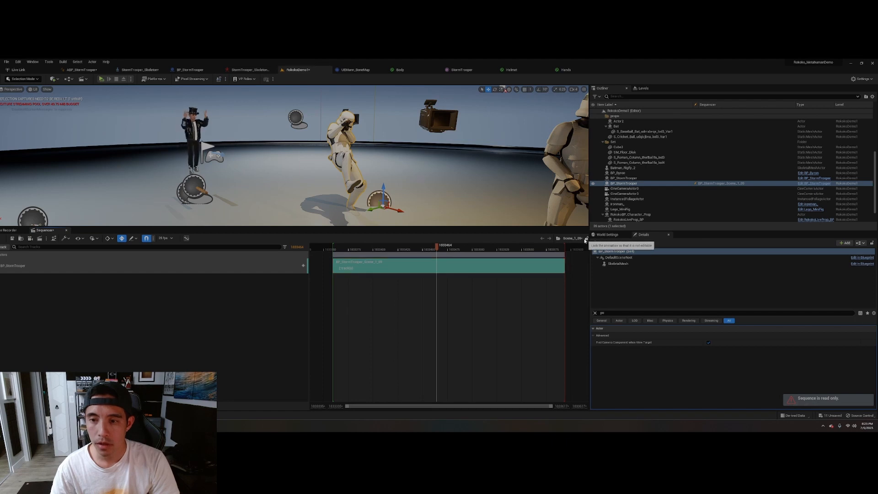
pyautogui.click(30, 238)
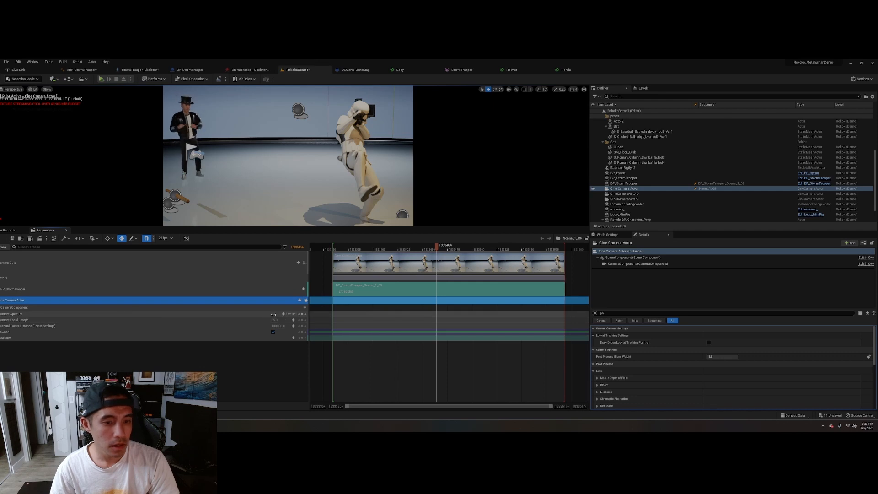
pyautogui.moveTo(276, 322); pyautogui.dragTo(333, 321)
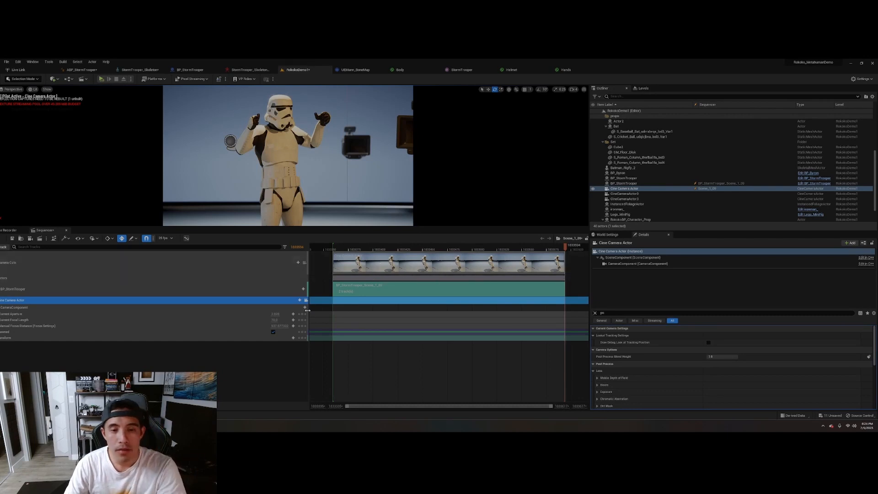
# Step: Adjust the new camera's aperture and play the recorded take through it in an enlarged viewport
pyautogui.click(349, 248)
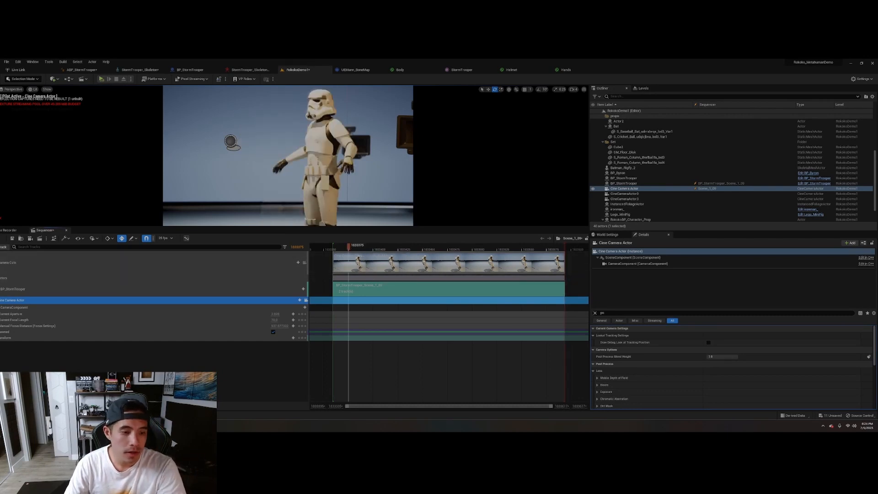
pyautogui.press('space')
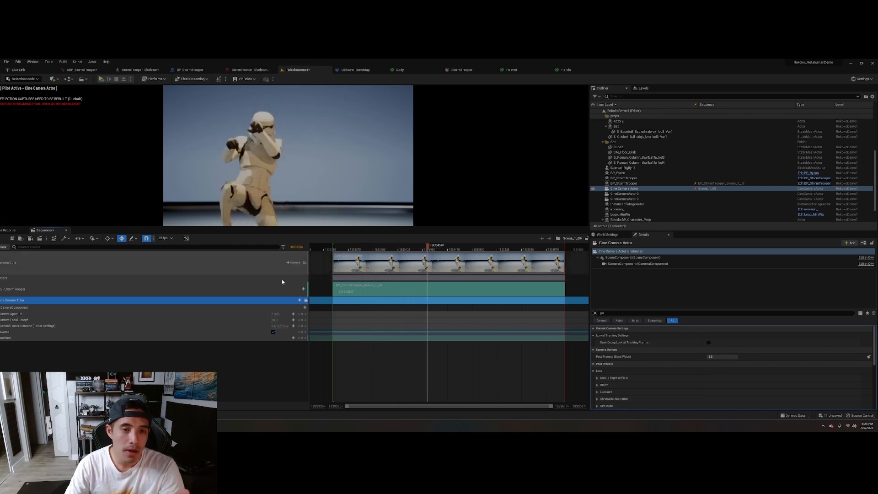
pyautogui.click(274, 314)
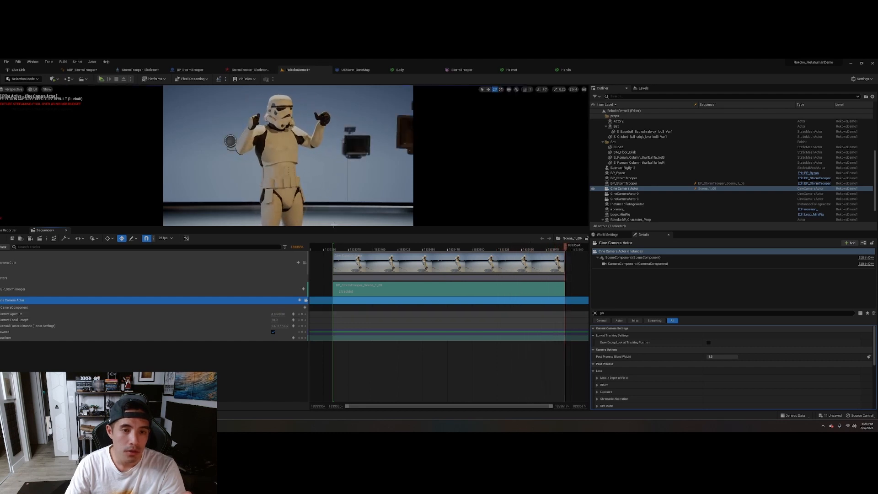
pyautogui.moveTo(334, 226); pyautogui.dragTo(340, 327)
pyautogui.press('space')
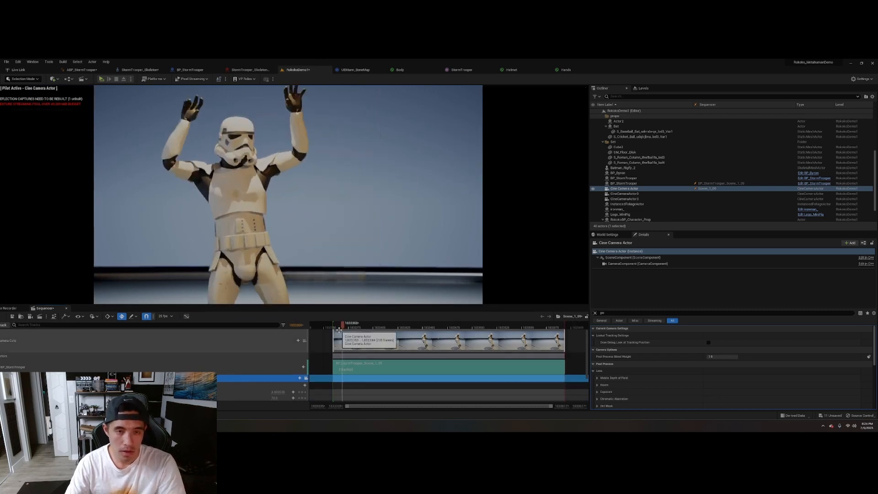